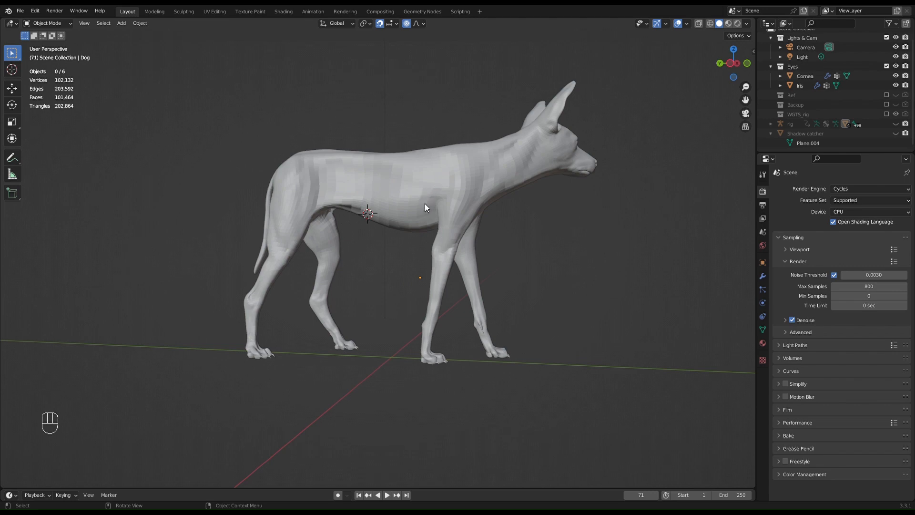
Step: Collapse the Shadow catcher, Eyes and Lights & Cam entries in the outliner
{"action": "middle_click_drag", "start_coordinate": [420, 198], "coordinate": [452, 189]}
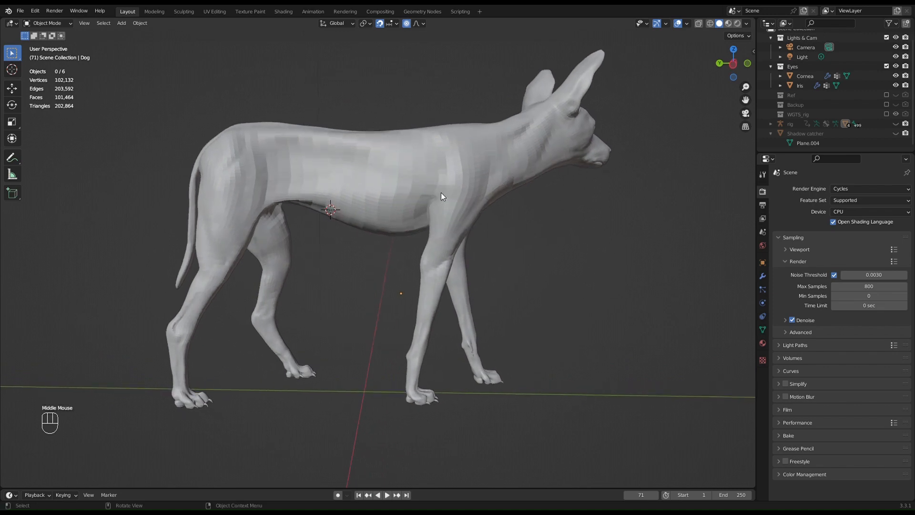
{"action": "mouse_move", "coordinate": [432, 182]}
{"action": "middle_mouse_down", "text": "shift"}
{"action": "mouse_move", "coordinate": [484, 181]}
{"action": "mouse_move", "coordinate": [446, 182]}
{"action": "mouse_move", "coordinate": [477, 190]}
{"action": "mouse_move", "coordinate": [484, 205]}
{"action": "mouse_move", "coordinate": [478, 189]}
{"action": "mouse_move", "coordinate": [512, 204]}
{"action": "mouse_move", "coordinate": [601, 188]}
{"action": "mouse_move", "coordinate": [513, 158]}
{"action": "mouse_move", "coordinate": [538, 158]}
{"action": "mouse_move", "coordinate": [382, 147]}
{"action": "mouse_move", "coordinate": [333, 166]}
{"action": "mouse_move", "coordinate": [426, 170]}
{"action": "mouse_move", "coordinate": [439, 176]}
{"action": "mouse_move", "coordinate": [413, 171]}
{"action": "mouse_move", "coordinate": [431, 185]}
{"action": "middle_mouse_up", "text": "shift"}
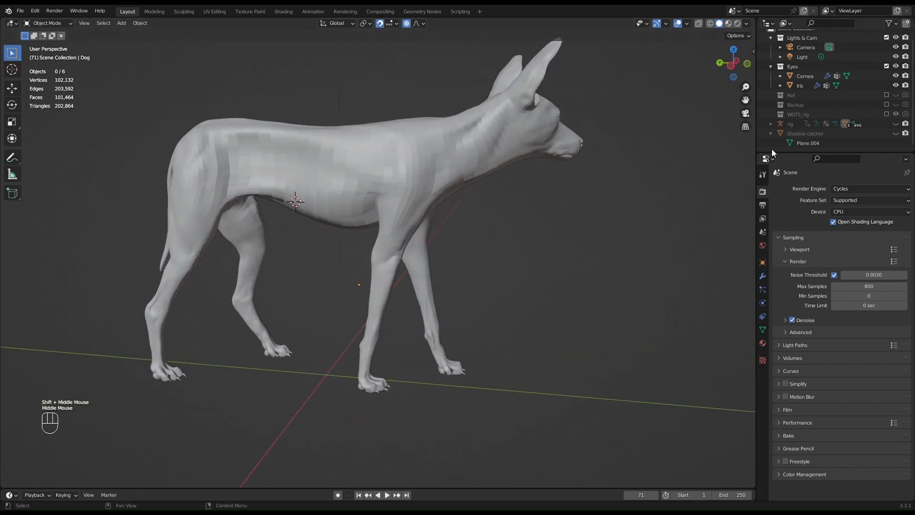
{"action": "left_click", "coordinate": [770, 135]}
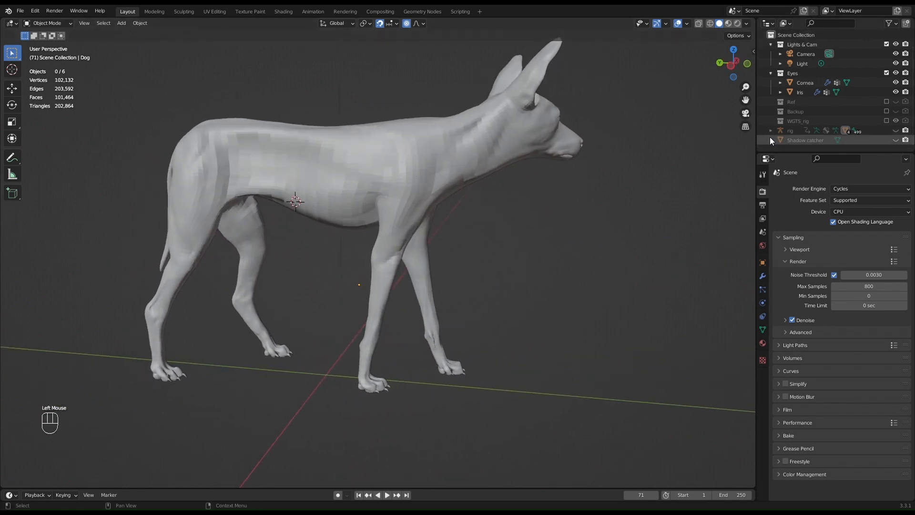
{"action": "left_click", "coordinate": [771, 73]}
{"action": "left_click", "coordinate": [770, 43]}
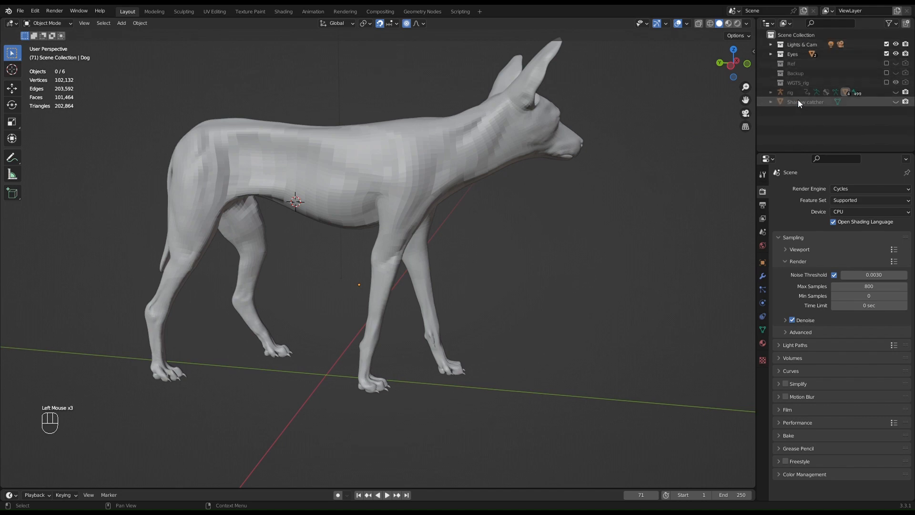
Step: Expand the Eyes and Lights & Cam collections in the outliner to show their objects
{"action": "middle_click_drag", "start_coordinate": [515, 143], "coordinate": [485, 149]}
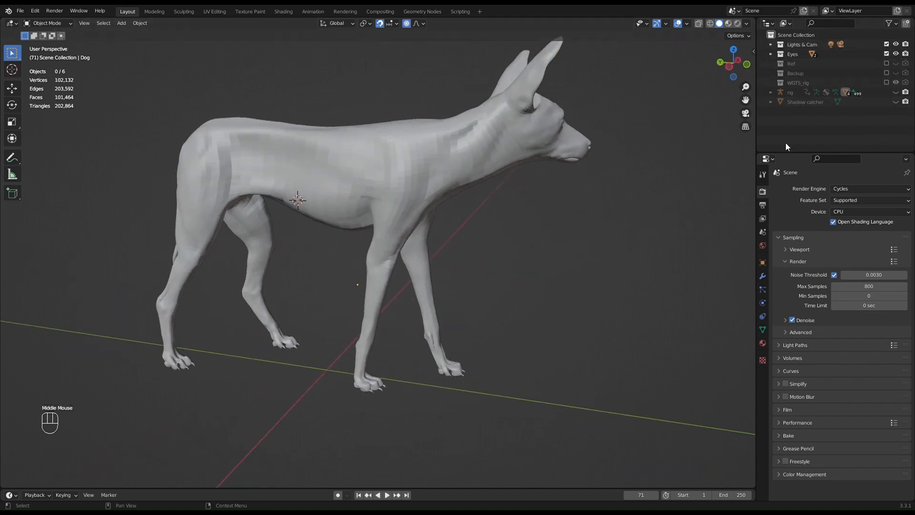
{"action": "left_click", "coordinate": [770, 54]}
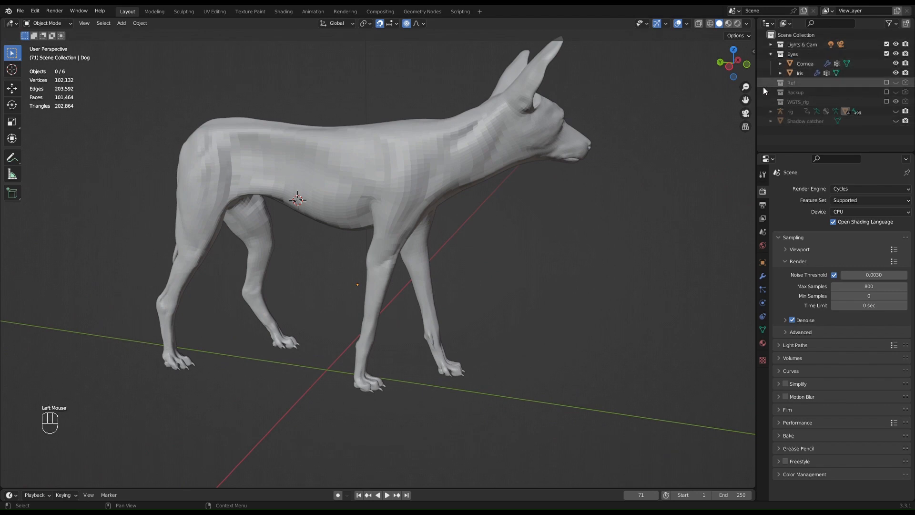
{"action": "left_click", "coordinate": [771, 44]}
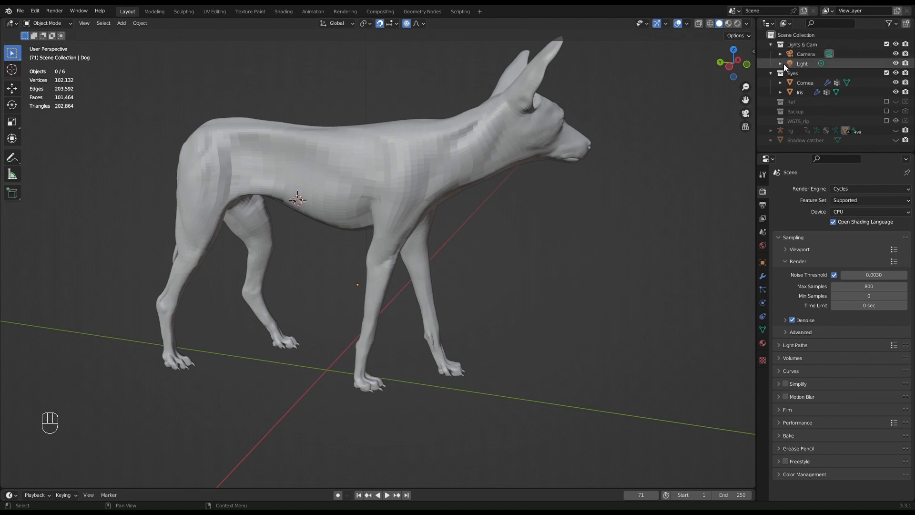
Step: Select the dog mesh and set its Multires modifier's viewport level to 4
{"action": "middle_click_drag", "start_coordinate": [519, 116], "coordinate": [487, 122]}
{"action": "left_click", "coordinate": [482, 150]}
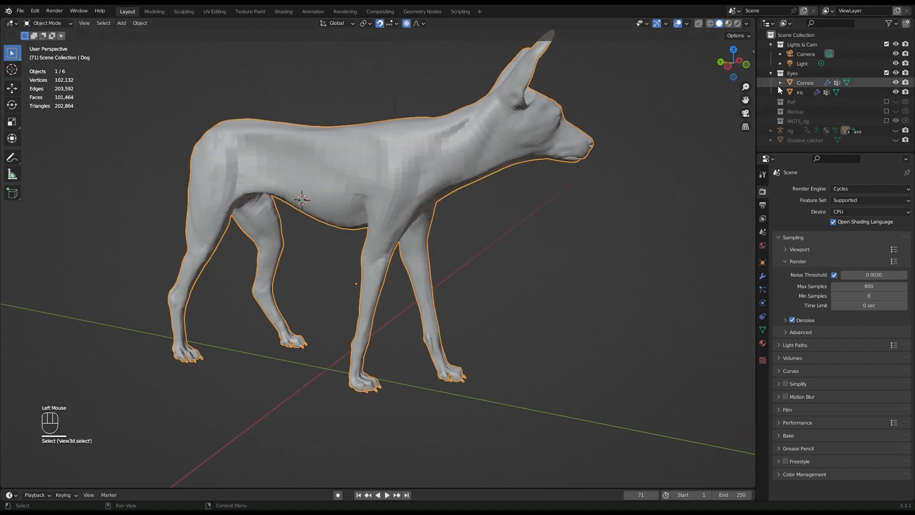
{"action": "left_click", "coordinate": [763, 276]}
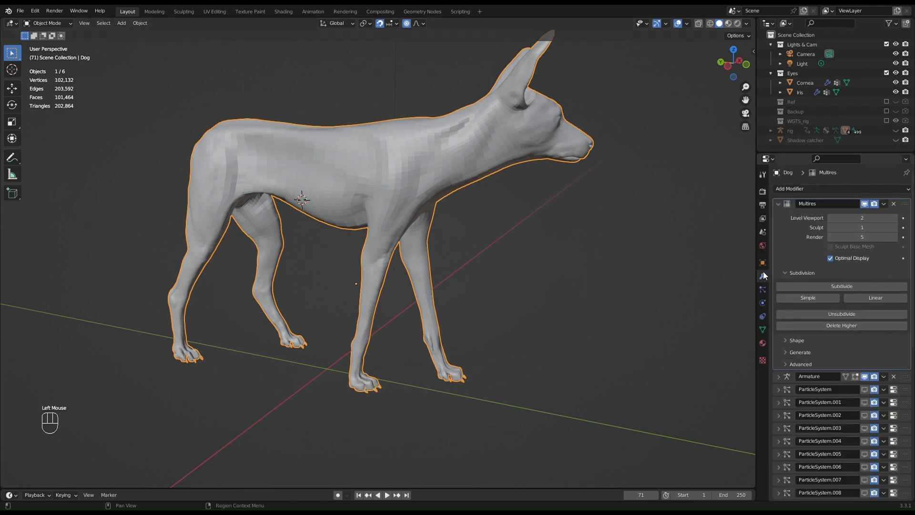
{"action": "double_click", "coordinate": [875, 219]}
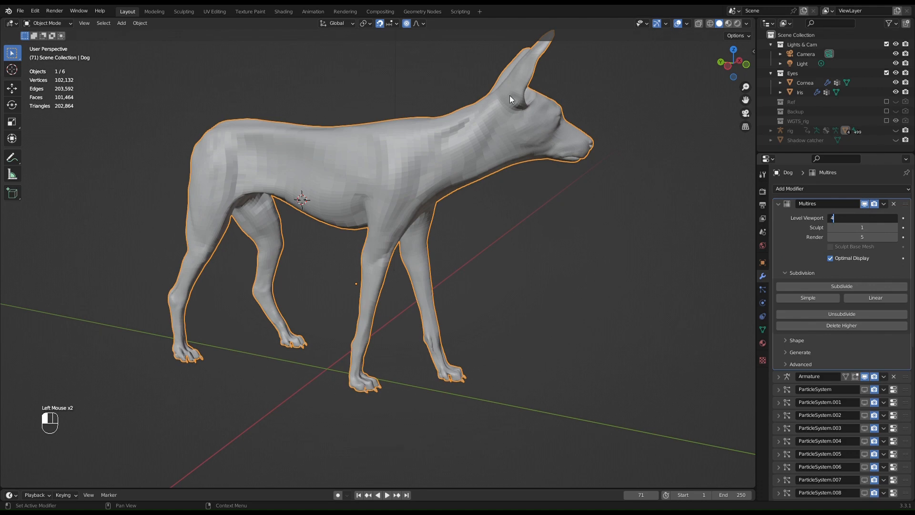
{"action": "key", "text": "Return"}
{"action": "middle_click_drag", "start_coordinate": [532, 170], "coordinate": [393, 312]}
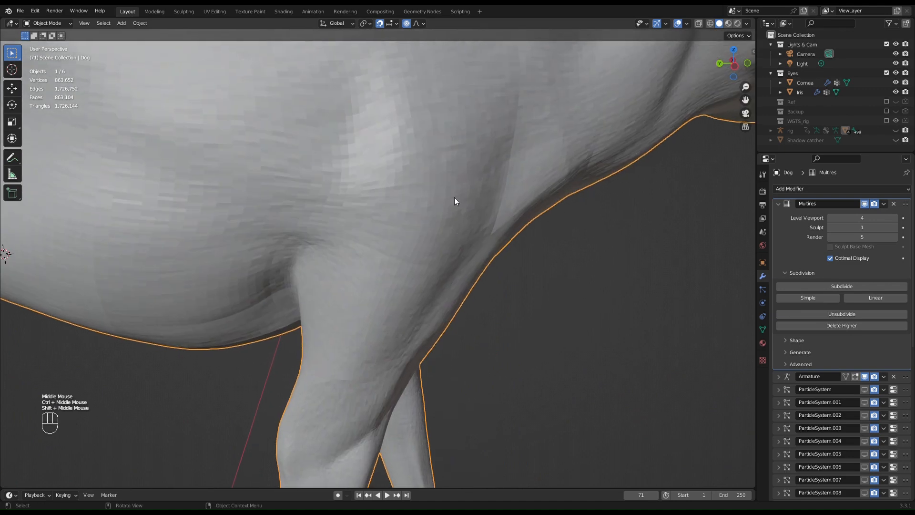
{"action": "middle_click_drag", "start_coordinate": [454, 196], "coordinate": [445, 155]}
{"action": "left_click", "coordinate": [422, 187]}
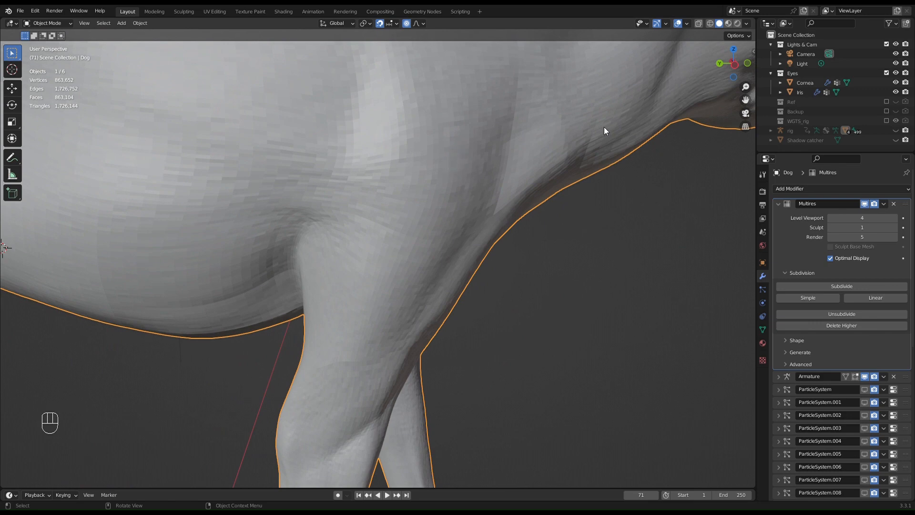
Step: Check the Screencast Keys settings in the viewport sidebar, leaving the sidebar hidden
{"action": "key", "text": "n"}
{"action": "left_click", "coordinate": [749, 125]}
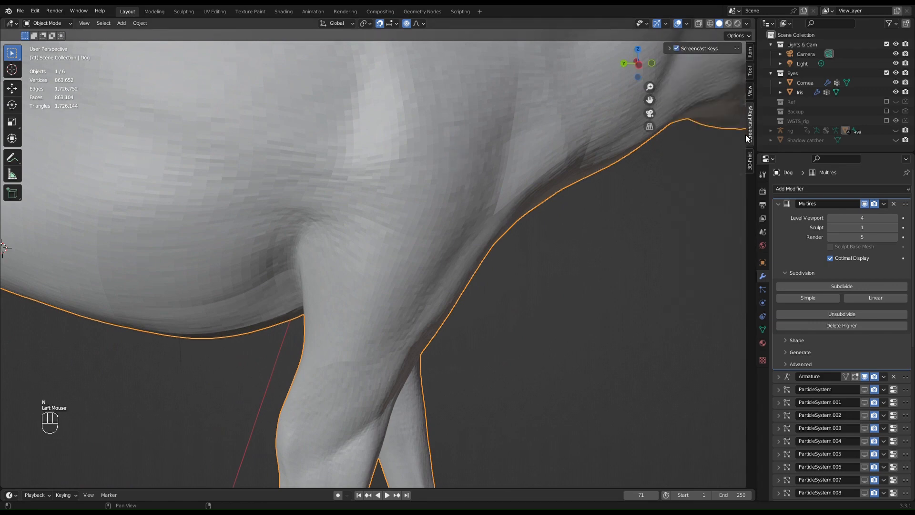
{"action": "left_click", "coordinate": [671, 48]}
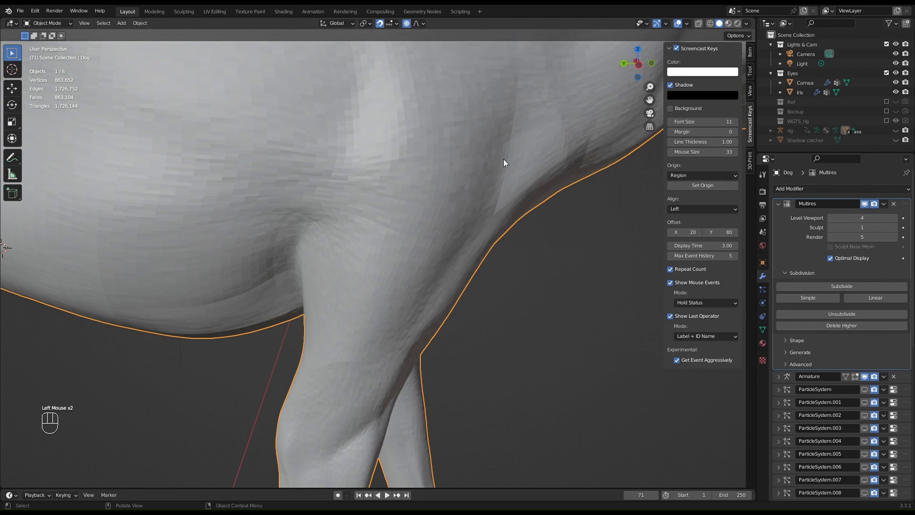
{"action": "key", "text": "n"}
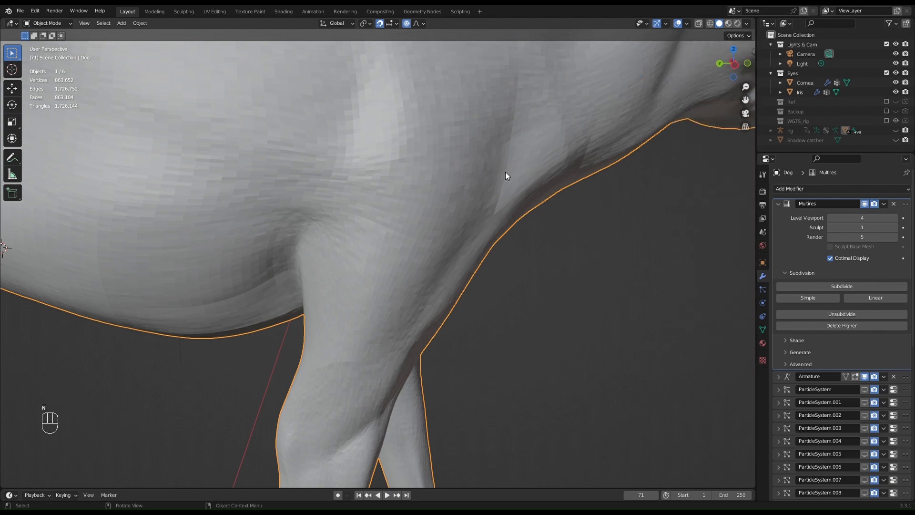
Step: Put the dog mesh into Sculpt Mode and set its Multires sculpt level to 3
{"action": "key", "text": "ctrl+Tab"}
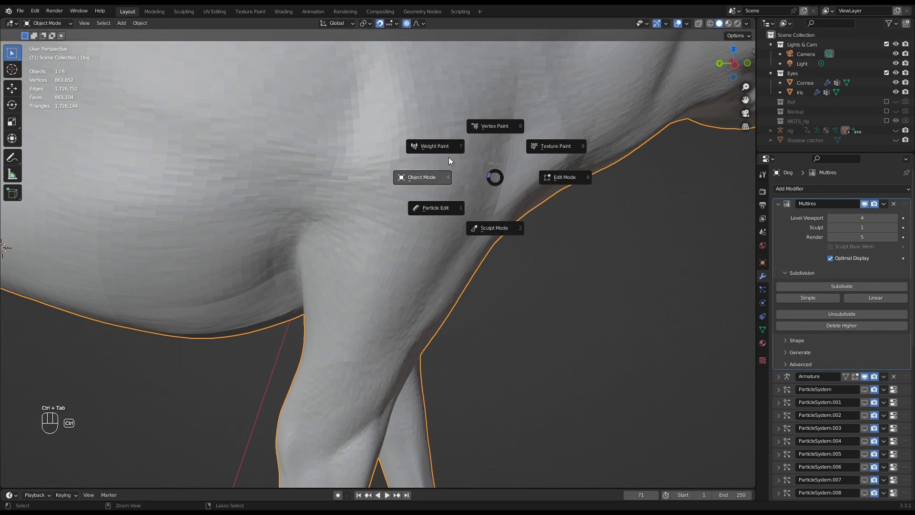
{"action": "left_click", "coordinate": [508, 233]}
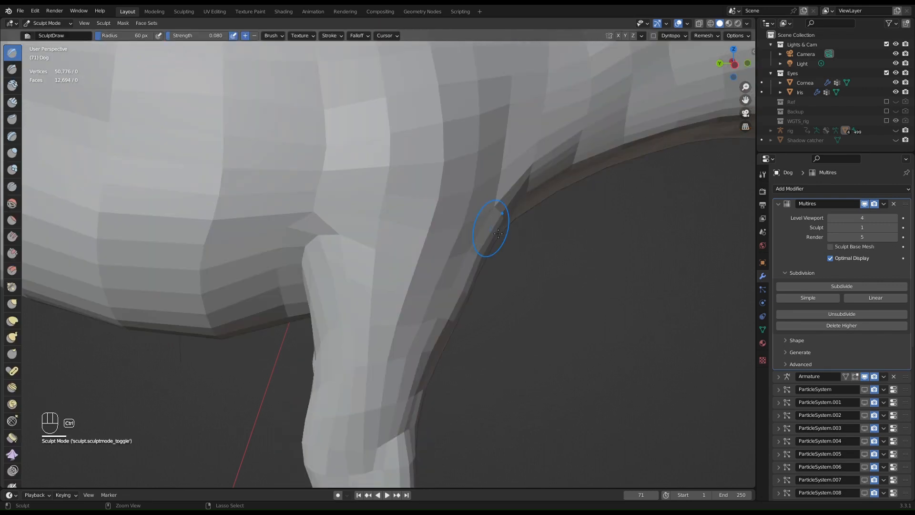
{"action": "mouse_move", "coordinate": [548, 149]}
{"action": "middle_mouse_down", "text": "ctrl"}
{"action": "mouse_move", "coordinate": [317, 194]}
{"action": "mouse_move", "coordinate": [552, 182]}
{"action": "mouse_move", "coordinate": [563, 210]}
{"action": "mouse_move", "coordinate": [582, 151]}
{"action": "mouse_move", "coordinate": [432, 196]}
{"action": "middle_mouse_up", "text": "ctrl"}
{"action": "mouse_move", "coordinate": [511, 182]}
{"action": "middle_mouse_down", "text": "shift"}
{"action": "mouse_move", "coordinate": [544, 176]}
{"action": "mouse_move", "coordinate": [505, 186]}
{"action": "mouse_move", "coordinate": [523, 190]}
{"action": "mouse_move", "coordinate": [507, 196]}
{"action": "mouse_move", "coordinate": [504, 185]}
{"action": "mouse_move", "coordinate": [510, 205]}
{"action": "mouse_move", "coordinate": [524, 143]}
{"action": "mouse_move", "coordinate": [530, 165]}
{"action": "mouse_move", "coordinate": [474, 166]}
{"action": "middle_mouse_up", "text": "shift"}
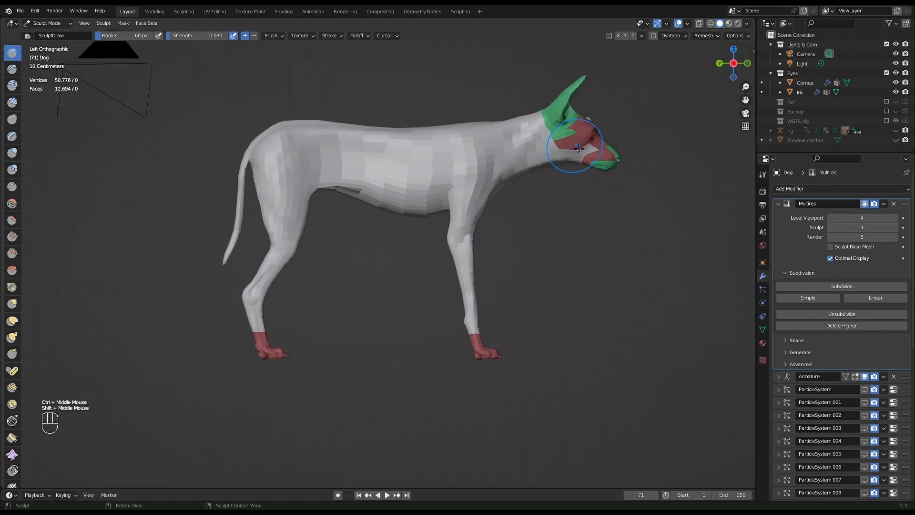
{"action": "left_click", "coordinate": [871, 230]}
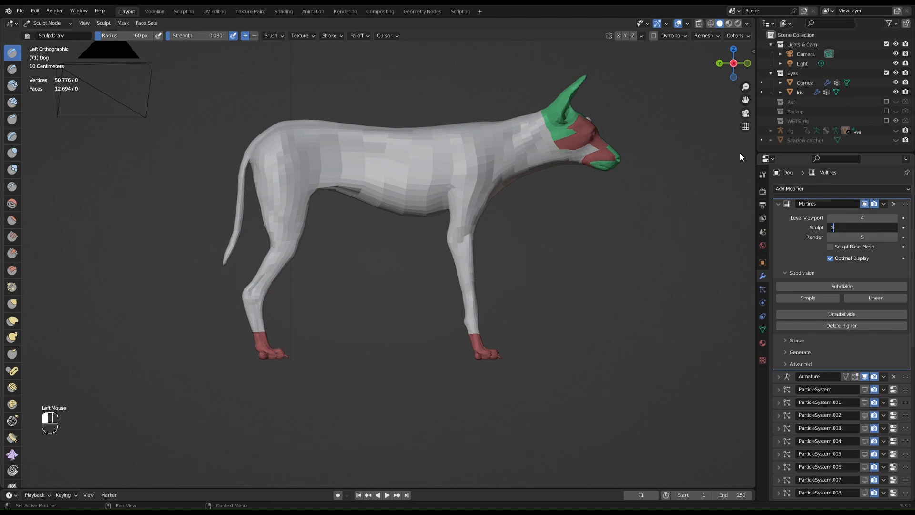
{"action": "key", "text": "Return"}
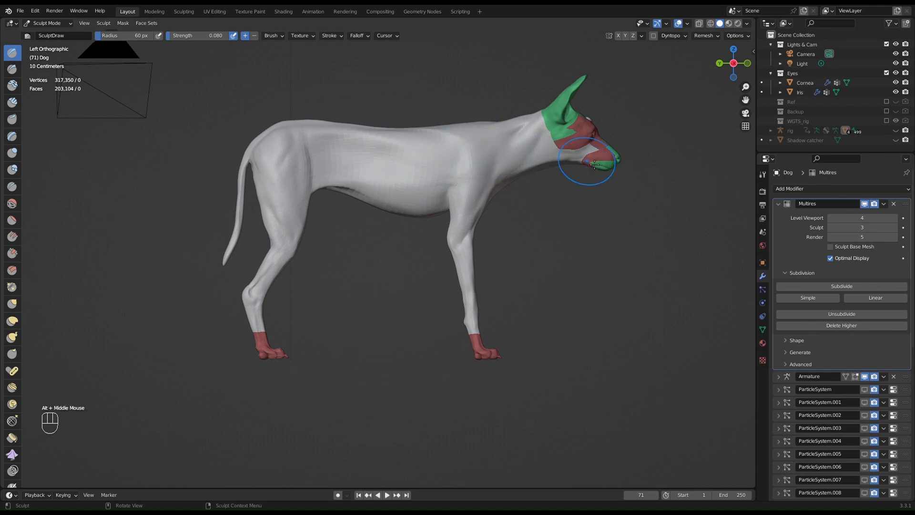
Step: Set the dog's Multires sculpt level to 4
{"action": "mouse_move", "coordinate": [592, 168]}
{"action": "middle_mouse_down", "text": "ctrl"}
{"action": "mouse_move", "coordinate": [546, 152]}
{"action": "mouse_move", "coordinate": [578, 149]}
{"action": "mouse_move", "coordinate": [554, 147]}
{"action": "middle_mouse_up", "text": "ctrl"}
{"action": "middle_click_drag", "start_coordinate": [554, 147], "coordinate": [503, 197], "text": "shift"}
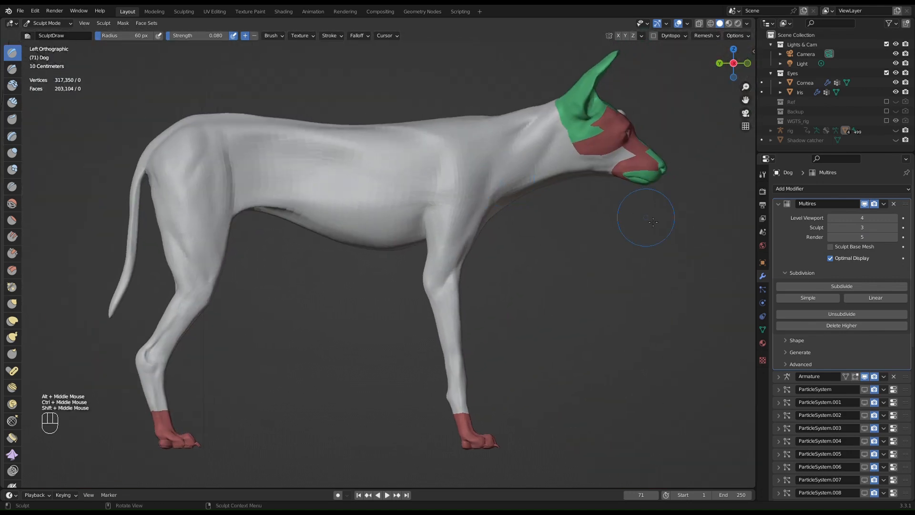
{"action": "left_click", "coordinate": [873, 230]}
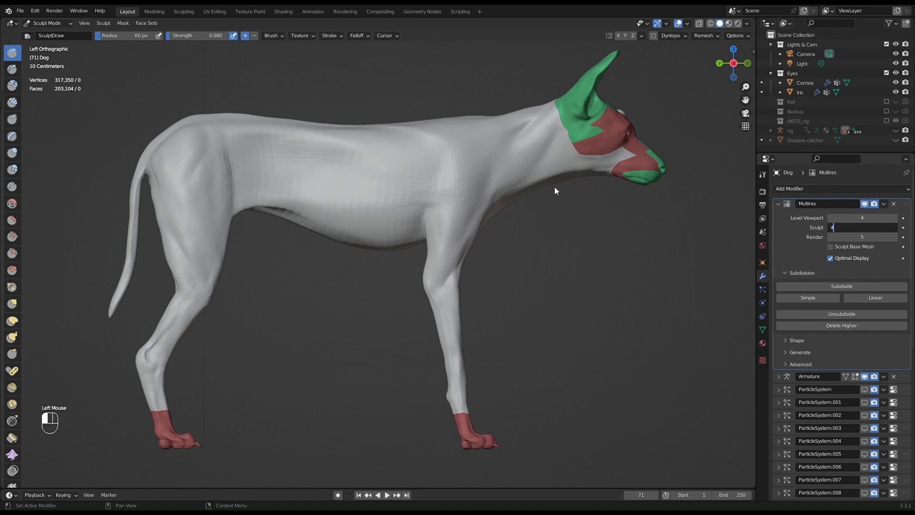
{"action": "type", "text": "4"}
{"action": "key", "text": "Return"}
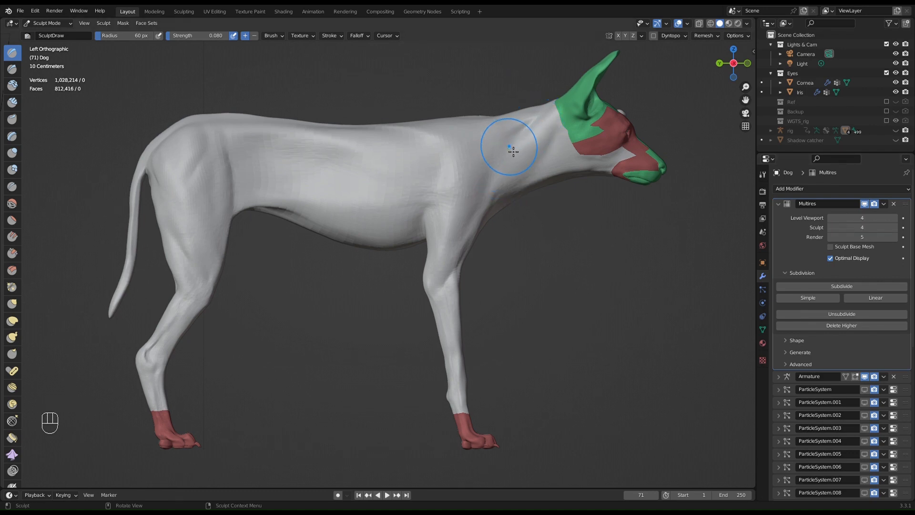
Step: Examine the dog's body from both sides, then check the viewport shading and sculpt options
{"action": "mouse_move", "coordinate": [515, 147]}
{"action": "middle_mouse_down", "text": "ctrl"}
{"action": "mouse_move", "coordinate": [496, 155]}
{"action": "mouse_move", "coordinate": [578, 131]}
{"action": "mouse_move", "coordinate": [579, 116]}
{"action": "mouse_move", "coordinate": [521, 147]}
{"action": "mouse_move", "coordinate": [469, 195]}
{"action": "mouse_move", "coordinate": [514, 174]}
{"action": "mouse_move", "coordinate": [400, 198]}
{"action": "middle_mouse_up", "text": "ctrl"}
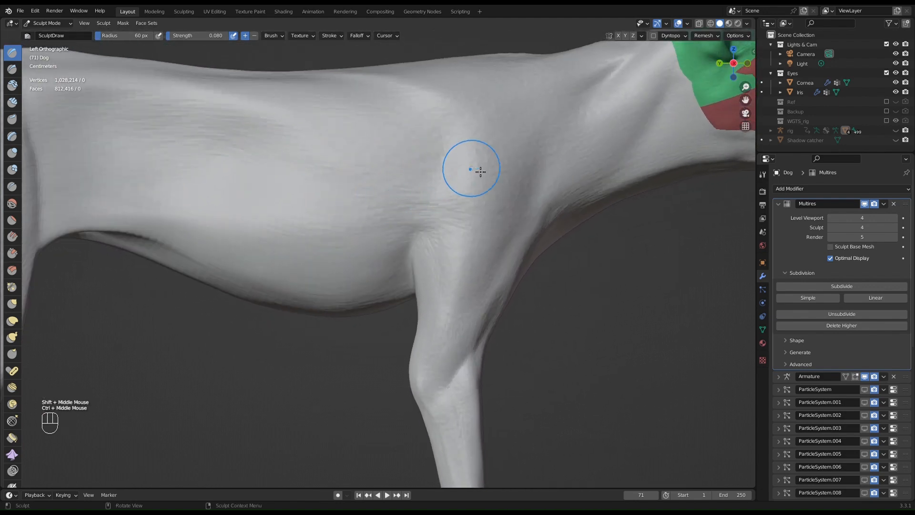
{"action": "middle_click_drag", "start_coordinate": [572, 143], "coordinate": [495, 112]}
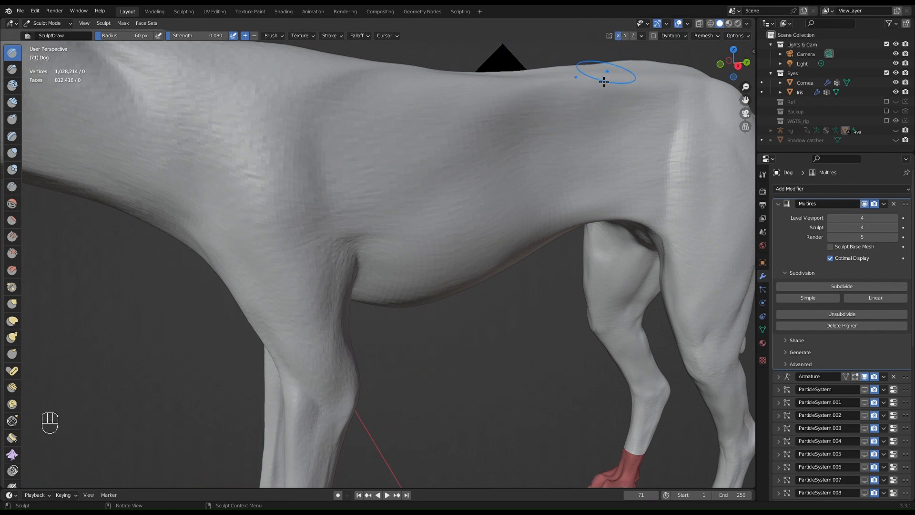
{"action": "middle_click_drag", "start_coordinate": [603, 78], "coordinate": [464, 140]}
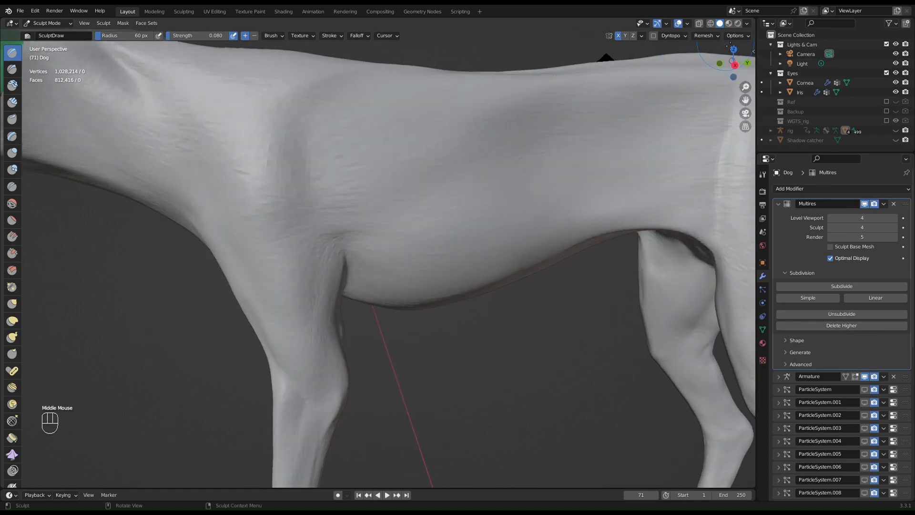
{"action": "left_click", "coordinate": [747, 23]}
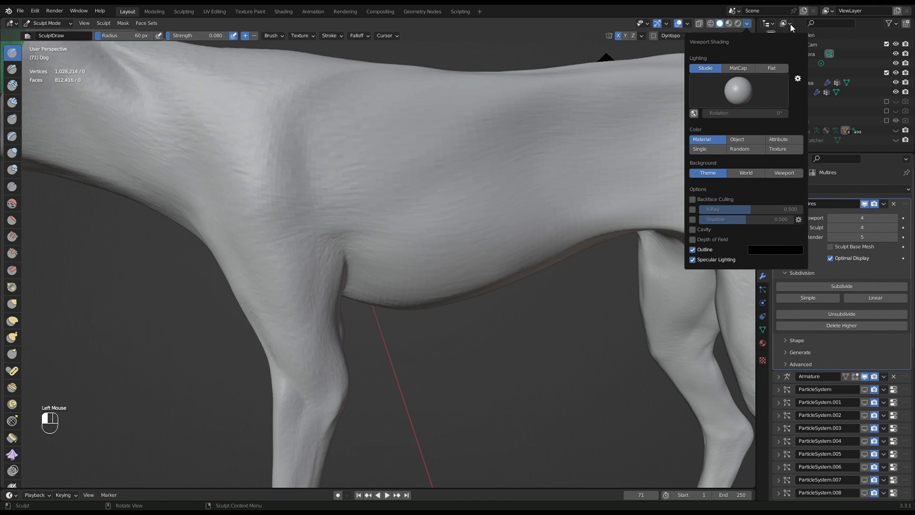
{"action": "left_click", "coordinate": [750, 35]}
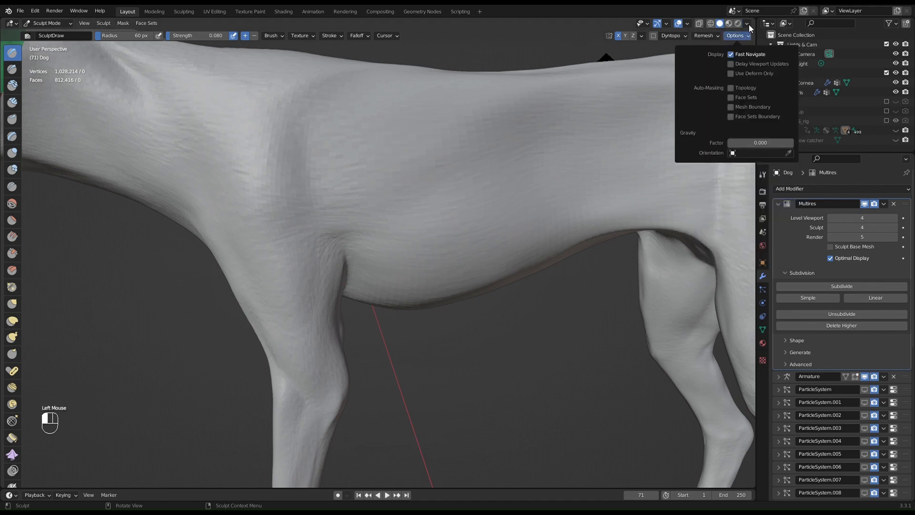
{"action": "left_click", "coordinate": [747, 24]}
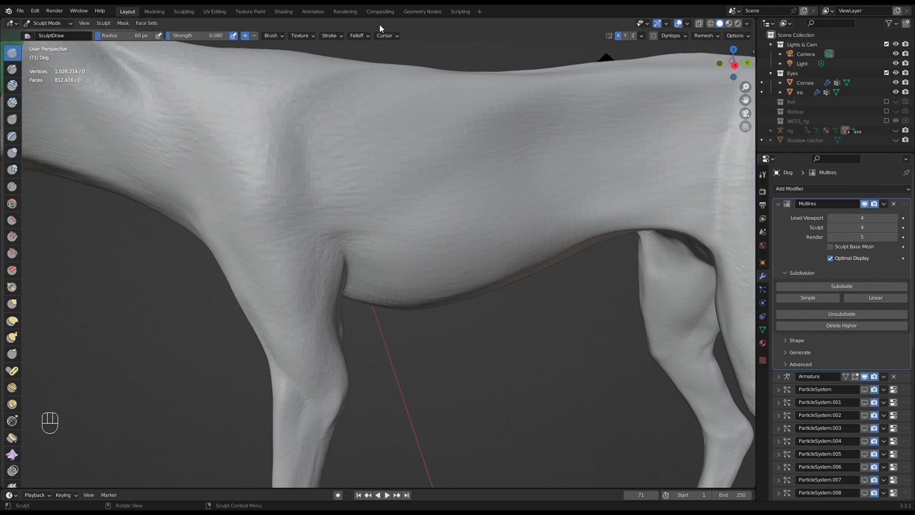
Step: Switch to the Sculpting workspace, bring the whole dog into view and check the sculpt symmetry settings
{"action": "left_click", "coordinate": [190, 13]}
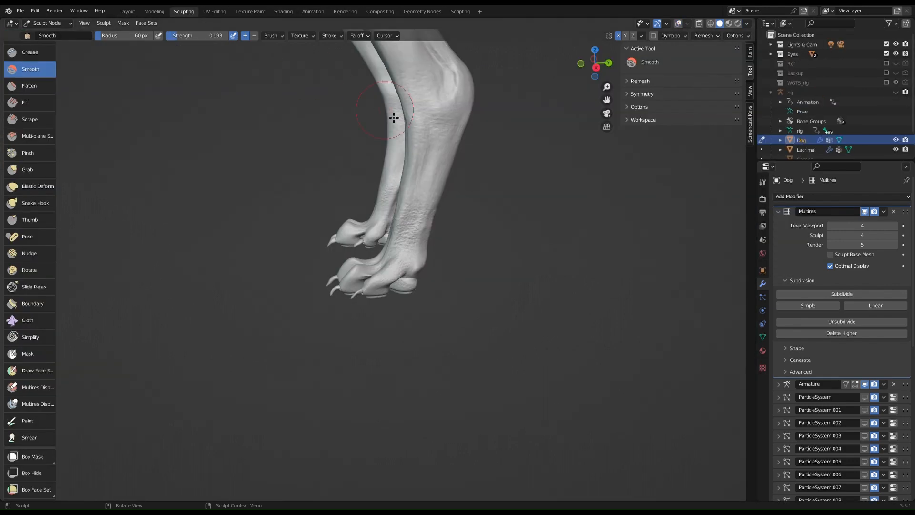
{"action": "middle_click_drag", "start_coordinate": [469, 125], "coordinate": [454, 107]}
{"action": "scroll", "coordinate": [453, 106], "scroll_direction": "down", "scroll_amount": 6}
{"action": "middle_click_drag", "start_coordinate": [339, 131], "coordinate": [489, 233], "text": "shift"}
{"action": "left_click", "coordinate": [642, 36]}
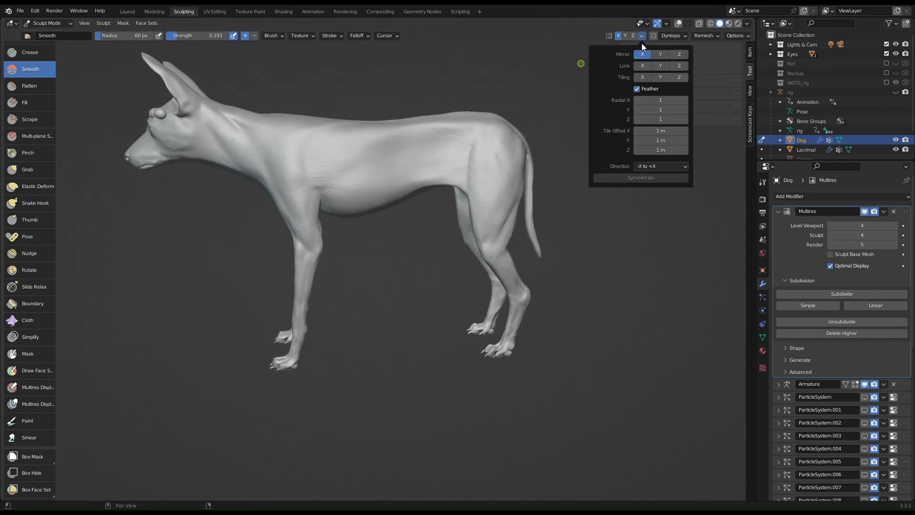
{"action": "mouse_move", "coordinate": [324, 145]}
{"action": "middle_mouse_down"}
{"action": "mouse_move", "coordinate": [426, 139]}
{"action": "mouse_move", "coordinate": [367, 125]}
{"action": "mouse_move", "coordinate": [337, 135]}
{"action": "mouse_move", "coordinate": [369, 168]}
{"action": "middle_mouse_up"}
{"action": "middle_click_drag", "start_coordinate": [379, 199], "coordinate": [383, 128]}
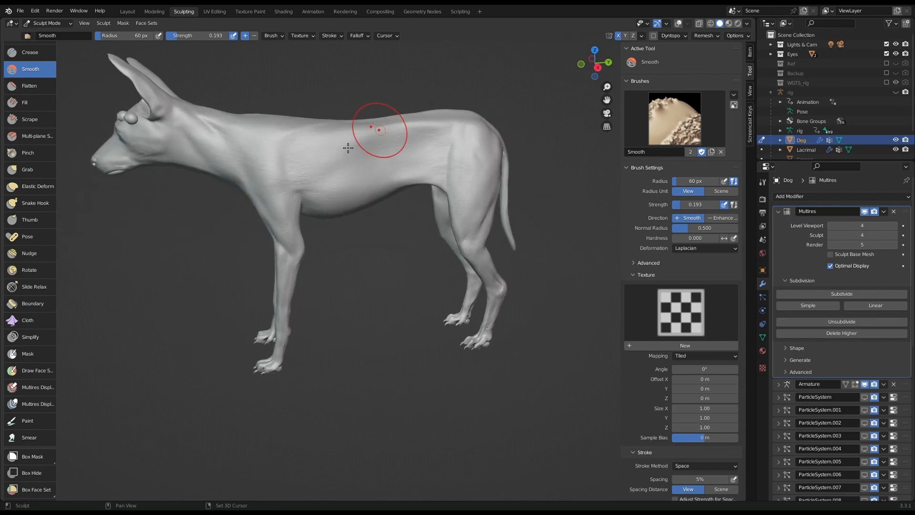
Step: Choose the Draw Sharp brush for work around the dog's front shoulder
{"action": "middle_click_drag", "start_coordinate": [326, 160], "coordinate": [404, 175], "text": "ctrl"}
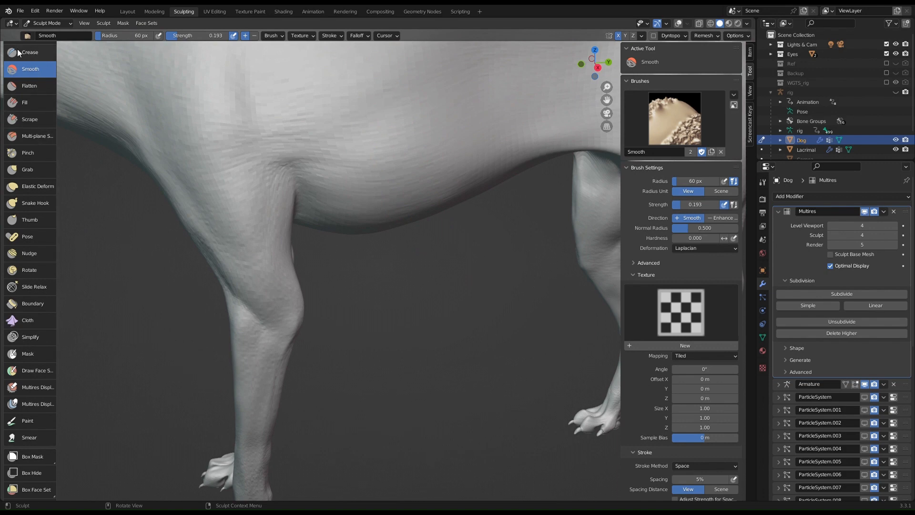
{"action": "scroll", "coordinate": [23, 100], "scroll_direction": "up", "scroll_amount": 6}
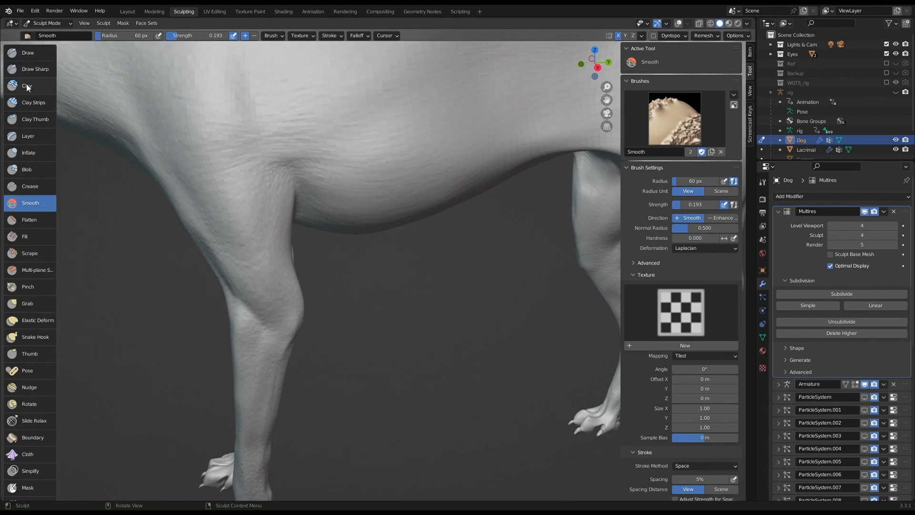
{"action": "left_click", "coordinate": [34, 69]}
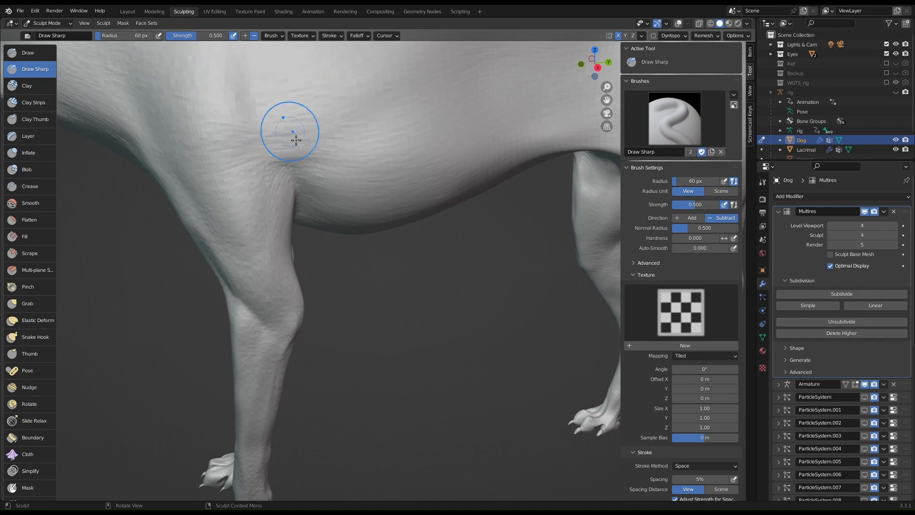
Step: Reduce the Draw Sharp brush radius to 11 px for fine work on the dog's side
{"action": "scroll", "coordinate": [352, 129], "scroll_direction": "down", "scroll_amount": 3}
{"action": "middle_click_drag", "start_coordinate": [217, 149], "coordinate": [261, 153]}
{"action": "mouse_move", "coordinate": [369, 184]}
{"action": "middle_mouse_down"}
{"action": "mouse_move", "coordinate": [329, 192]}
{"action": "mouse_move", "coordinate": [329, 167]}
{"action": "mouse_move", "coordinate": [292, 198]}
{"action": "mouse_move", "coordinate": [329, 206]}
{"action": "middle_mouse_up"}
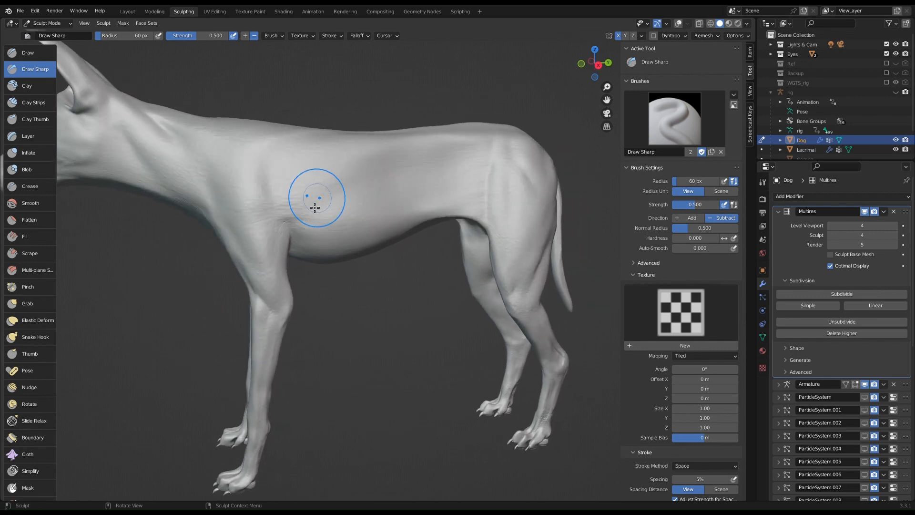
{"action": "key", "text": "f"}
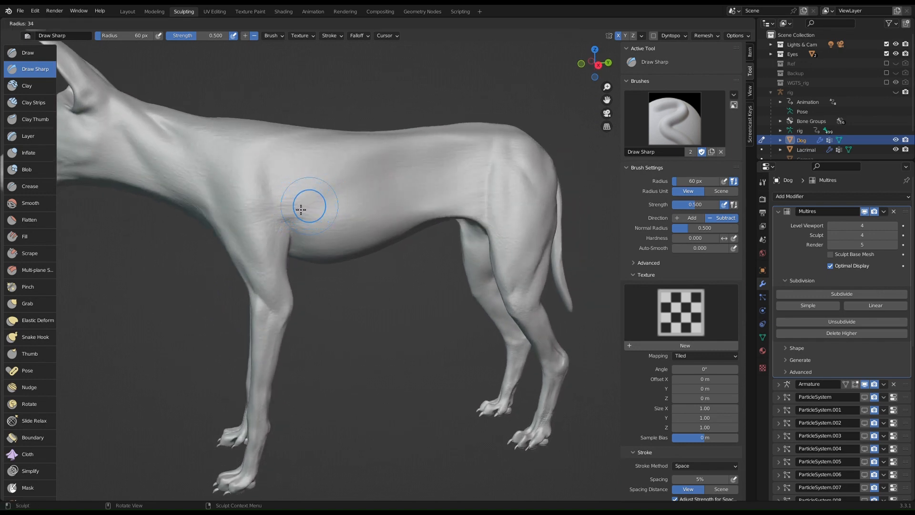
{"action": "left_click", "coordinate": [290, 209]}
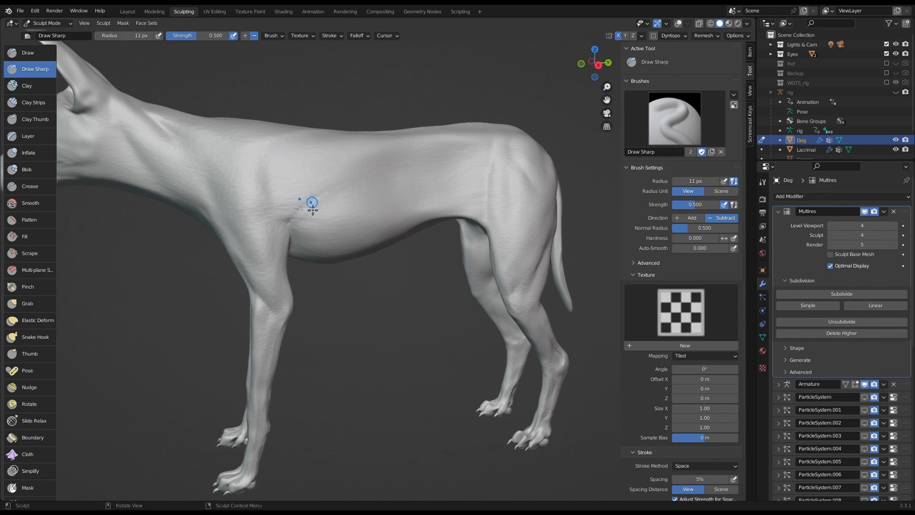
Step: Carve a diagonal Draw Sharp crease across the dog's side, from behind the front leg up towards the back
{"action": "middle_click_drag", "start_coordinate": [345, 179], "coordinate": [343, 126]}
{"action": "left_click_drag", "start_coordinate": [372, 172], "coordinate": [409, 152]}
{"action": "mouse_move", "coordinate": [387, 161]}
{"action": "left_mouse_down"}
{"action": "mouse_move", "coordinate": [424, 143]}
{"action": "mouse_move", "coordinate": [413, 149]}
{"action": "left_mouse_up"}
{"action": "middle_click_drag", "start_coordinate": [377, 176], "coordinate": [302, 161]}
{"action": "middle_click_drag", "start_coordinate": [342, 183], "coordinate": [370, 188]}
{"action": "scroll", "coordinate": [406, 165], "scroll_direction": "up", "scroll_amount": 3}
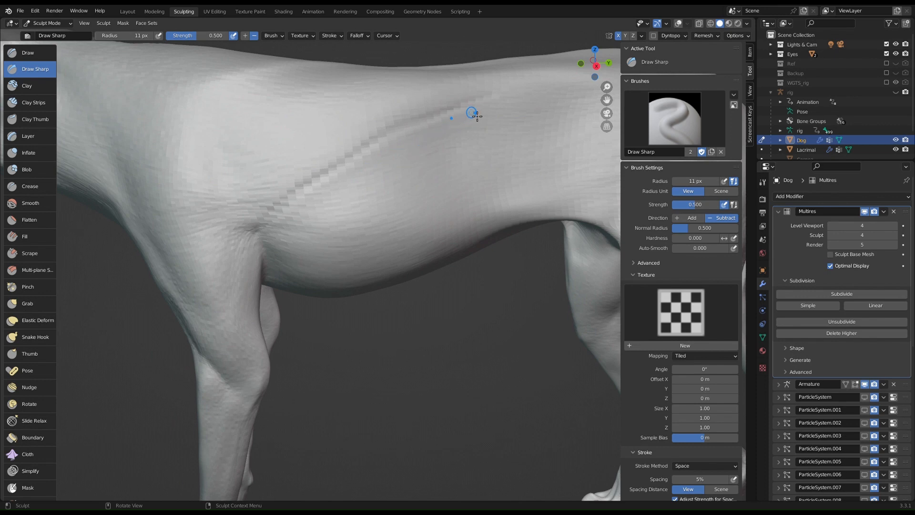
{"action": "mouse_move", "coordinate": [479, 101]}
{"action": "left_mouse_down", "text": "shift"}
{"action": "mouse_move", "coordinate": [375, 139]}
{"action": "mouse_move", "coordinate": [293, 207]}
{"action": "left_mouse_up", "text": "shift"}
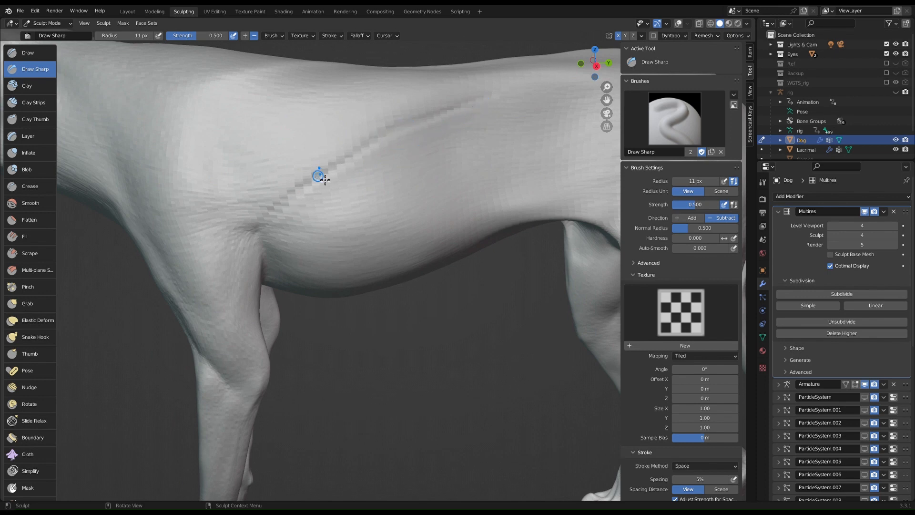
Step: Set the dog's Multires sculpt level to 5
{"action": "left_click", "coordinate": [870, 237]}
{"action": "type", "text": "5"}
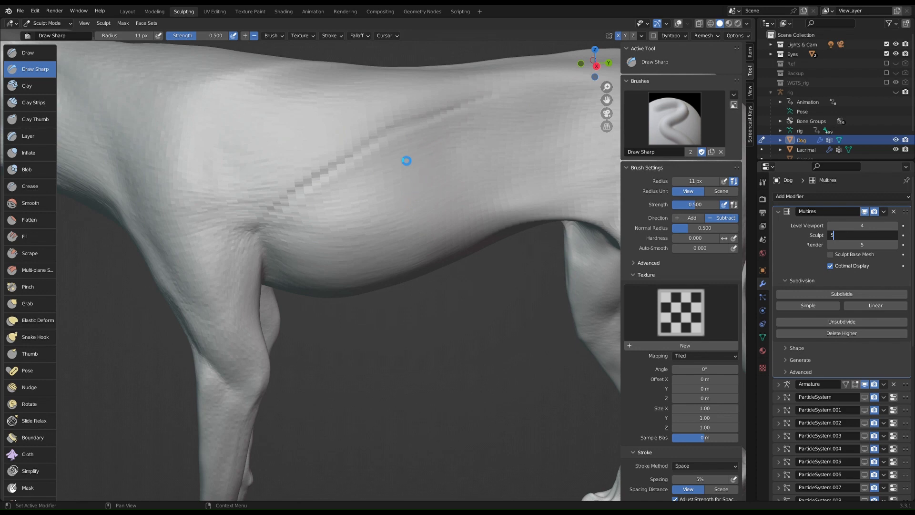
{"action": "key", "text": "Return"}
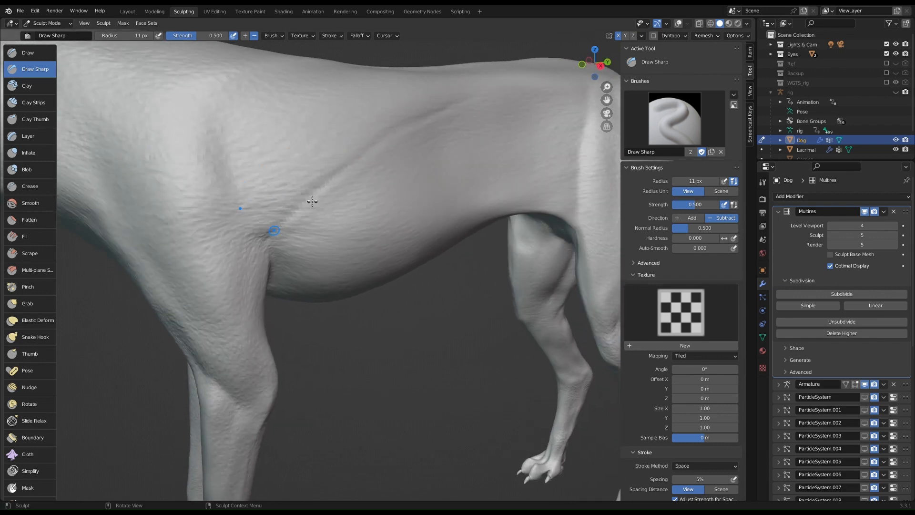
Step: Deepen the diagonal crease on the dog's side with further Draw Sharp strokes along its upper part
{"action": "left_click_drag", "start_coordinate": [312, 202], "coordinate": [429, 115]}
{"action": "left_click_drag", "start_coordinate": [390, 142], "coordinate": [448, 108]}
{"action": "mouse_move", "coordinate": [435, 115]}
{"action": "left_mouse_down"}
{"action": "mouse_move", "coordinate": [475, 97]}
{"action": "mouse_move", "coordinate": [459, 106]}
{"action": "left_mouse_up"}
{"action": "middle_click_drag", "start_coordinate": [351, 155], "coordinate": [352, 141]}
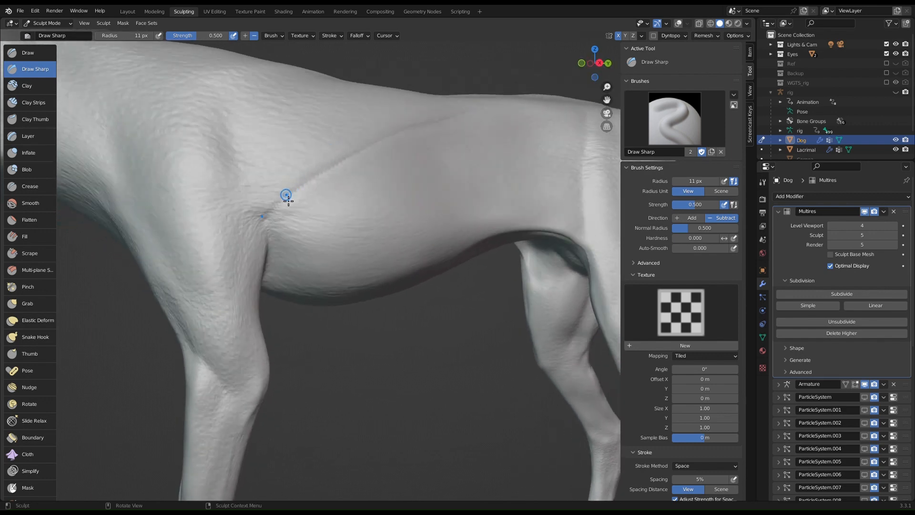
Step: Carve a second crease from behind the front leg down across the lower chest with Draw Sharp strokes
{"action": "middle_click_drag", "start_coordinate": [287, 196], "coordinate": [248, 200]}
{"action": "mouse_move", "coordinate": [263, 226]}
{"action": "left_mouse_down"}
{"action": "mouse_move", "coordinate": [267, 245]}
{"action": "mouse_move", "coordinate": [268, 237]}
{"action": "mouse_move", "coordinate": [311, 278]}
{"action": "left_mouse_up"}
{"action": "left_click_drag", "start_coordinate": [270, 242], "coordinate": [329, 293]}
{"action": "middle_click_drag", "start_coordinate": [305, 272], "coordinate": [307, 243]}
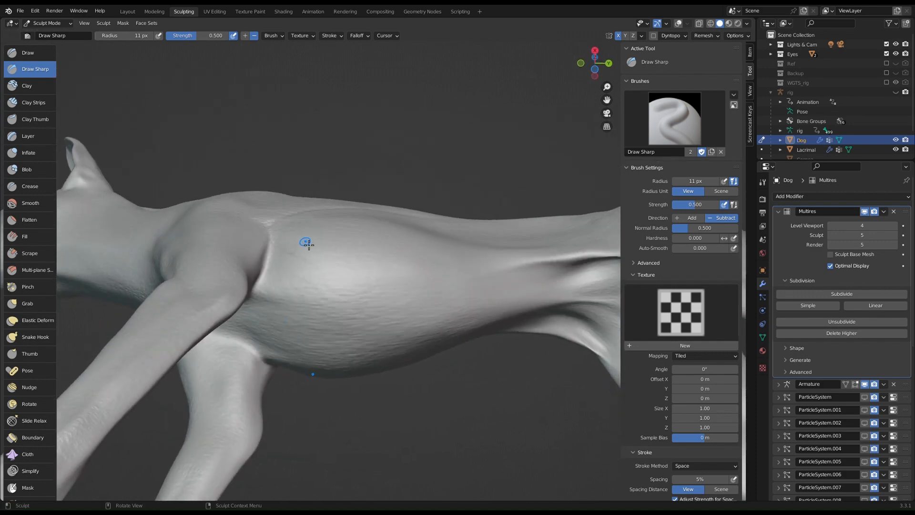
{"action": "left_click_drag", "start_coordinate": [296, 255], "coordinate": [324, 281]}
{"action": "left_click_drag", "start_coordinate": [307, 265], "coordinate": [341, 292]}
{"action": "left_click_drag", "start_coordinate": [312, 270], "coordinate": [404, 340]}
{"action": "middle_click_drag", "start_coordinate": [343, 268], "coordinate": [347, 261]}
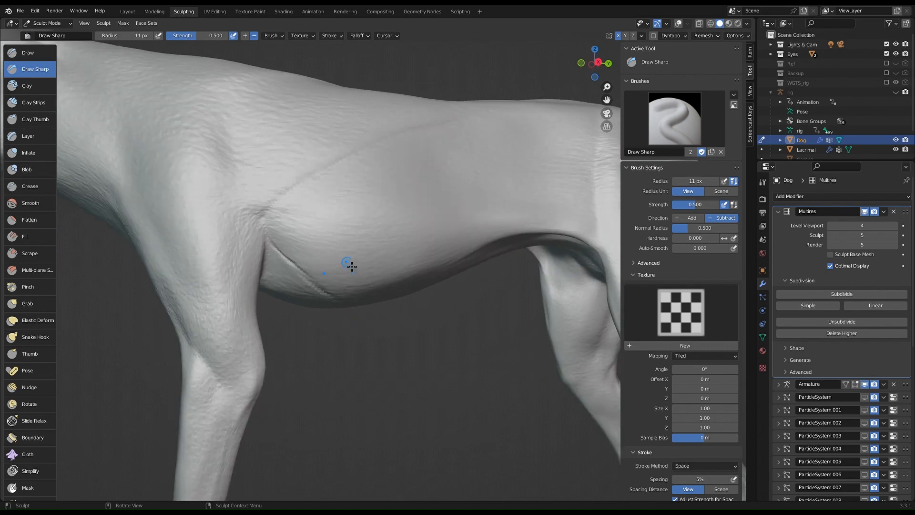
{"action": "middle_click_drag", "start_coordinate": [339, 220], "coordinate": [317, 201]}
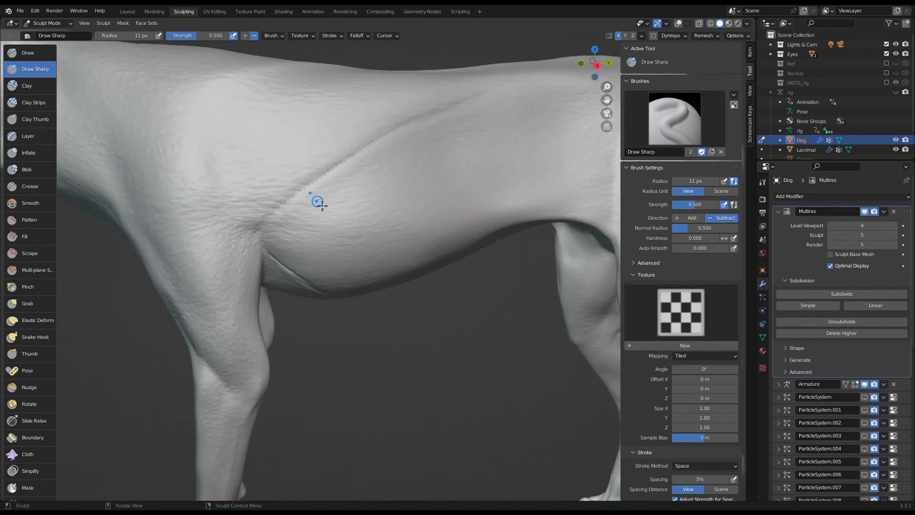
Step: Leave Sculpt Mode and return to the Layout workspace with the dog in Object Mode
{"action": "right_click", "coordinate": [322, 205]}
{"action": "key", "text": "ctrl+Tab"}
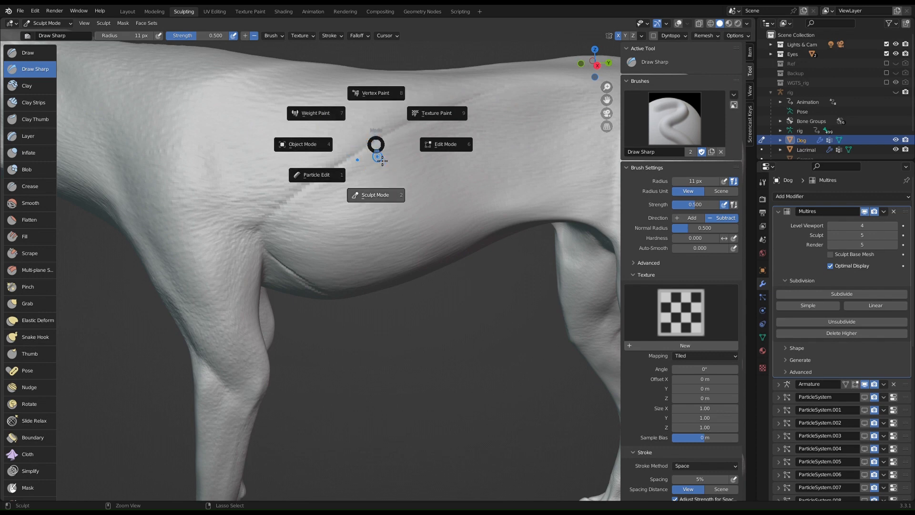
{"action": "left_click", "coordinate": [389, 193]}
{"action": "key", "text": "ctrl+Tab"}
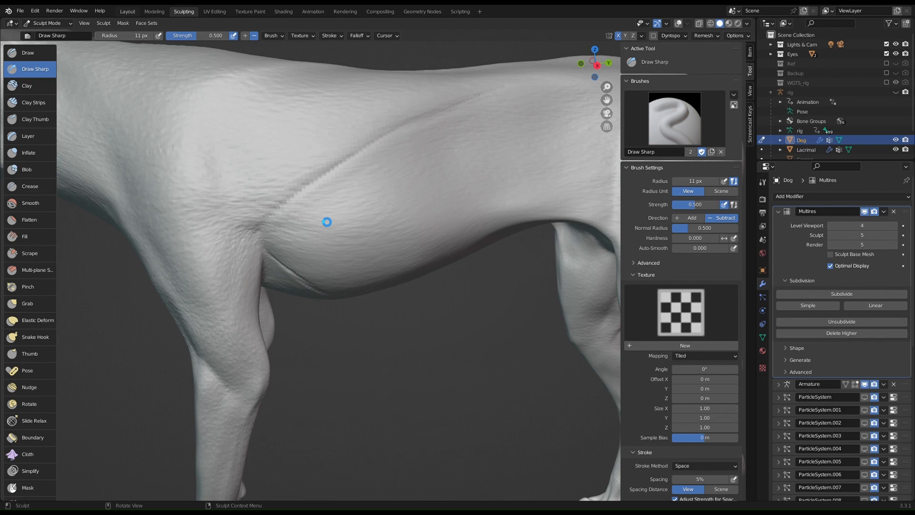
{"action": "key", "text": "ctrl+Page_Up"}
{"action": "key", "text": "ctrl+Page_Up"}
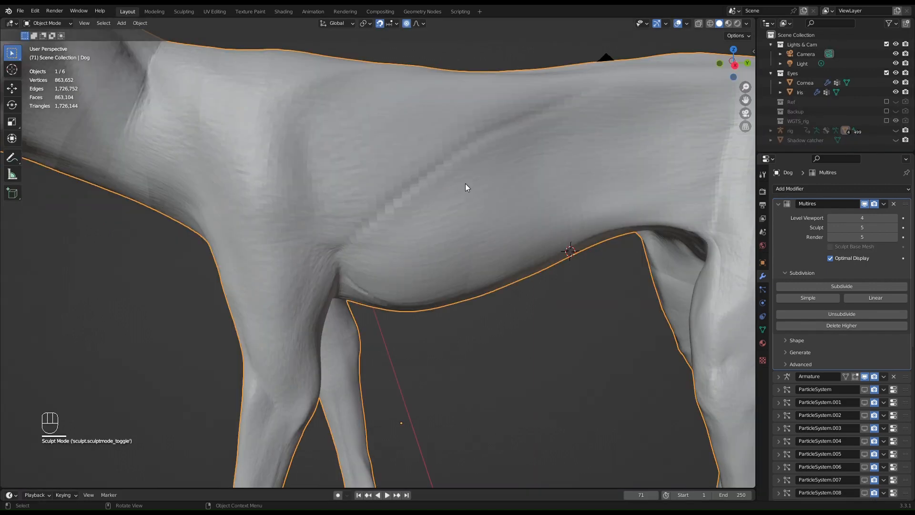
Step: Bring the dog into view, select it and hide all other objects
{"action": "middle_click_drag", "start_coordinate": [465, 187], "coordinate": [312, 225]}
{"action": "left_click", "coordinate": [411, 215]}
{"action": "middle_click_drag", "start_coordinate": [388, 189], "coordinate": [401, 229], "text": "shift"}
{"action": "middle_click_drag", "start_coordinate": [408, 281], "coordinate": [397, 225]}
{"action": "middle_click_drag", "start_coordinate": [434, 242], "coordinate": [433, 266], "text": "ctrl"}
{"action": "left_click", "coordinate": [428, 298]}
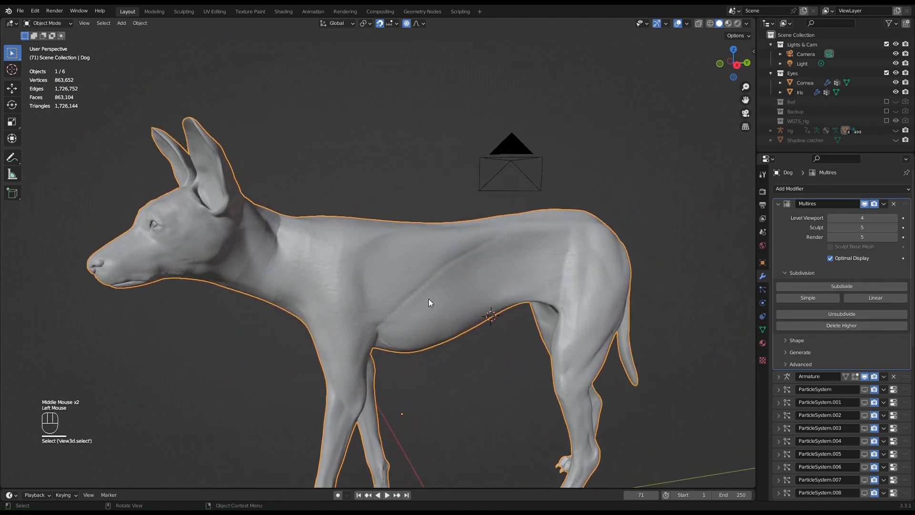
{"action": "key", "text": "shift+h"}
{"action": "middle_click_drag", "start_coordinate": [435, 287], "coordinate": [420, 255]}
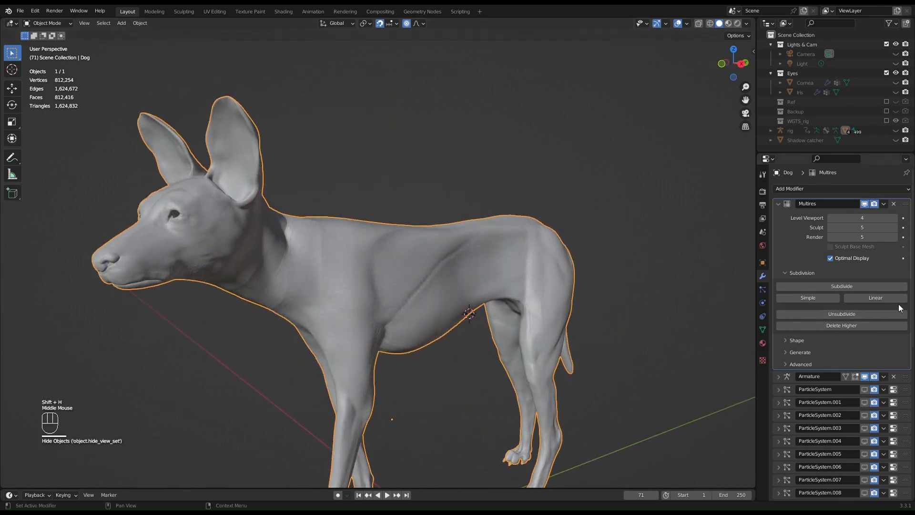
Step: Look through the dog's modifier stack and open its list of particle systems
{"action": "scroll", "coordinate": [856, 356], "scroll_direction": "down", "scroll_amount": 2}
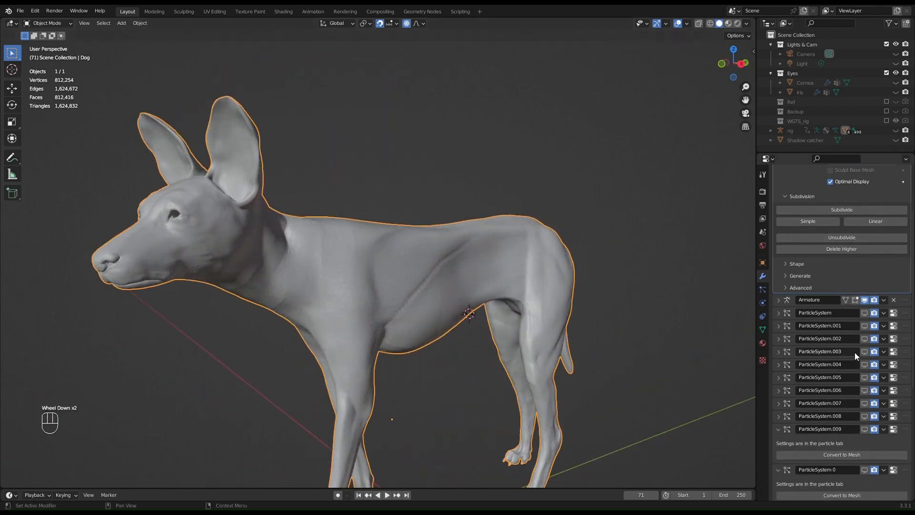
{"action": "scroll", "coordinate": [858, 352], "scroll_direction": "down", "scroll_amount": 3}
{"action": "scroll", "coordinate": [888, 274], "scroll_direction": "up", "scroll_amount": 2}
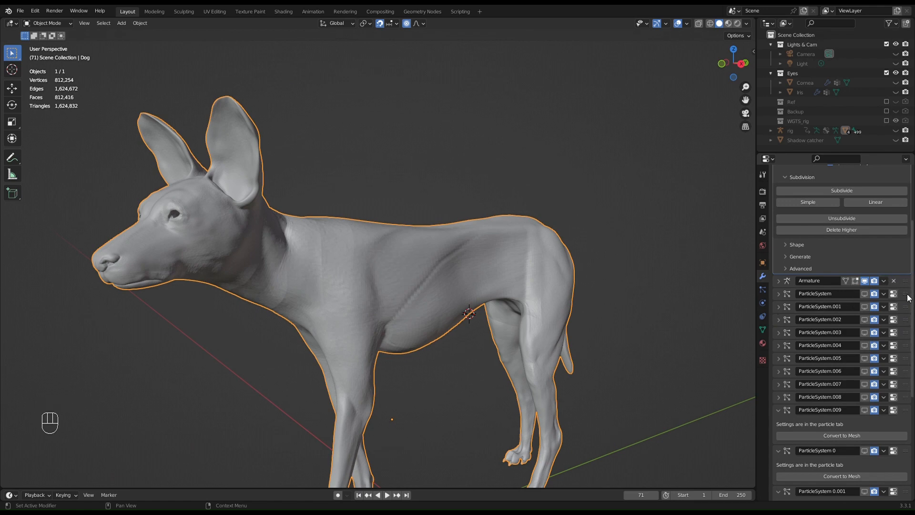
{"action": "double_click", "coordinate": [765, 293]}
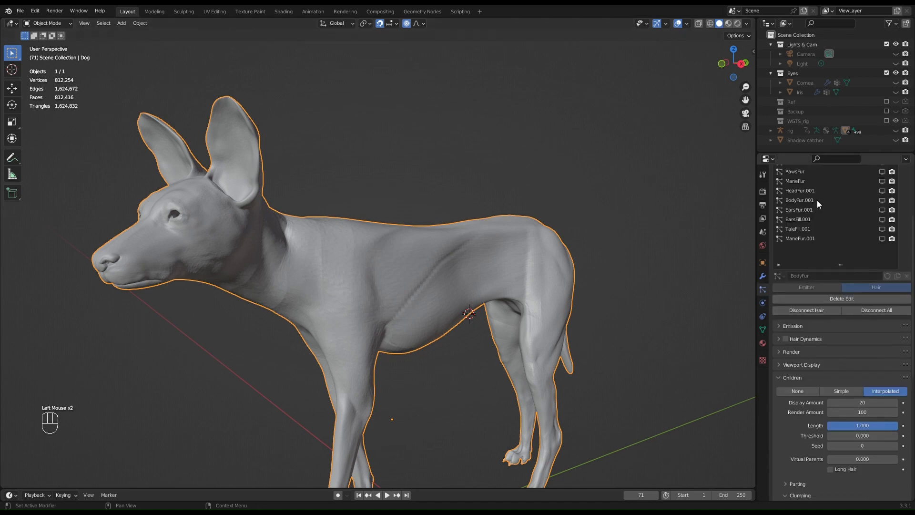
{"action": "scroll", "coordinate": [816, 199], "scroll_direction": "up", "scroll_amount": 5}
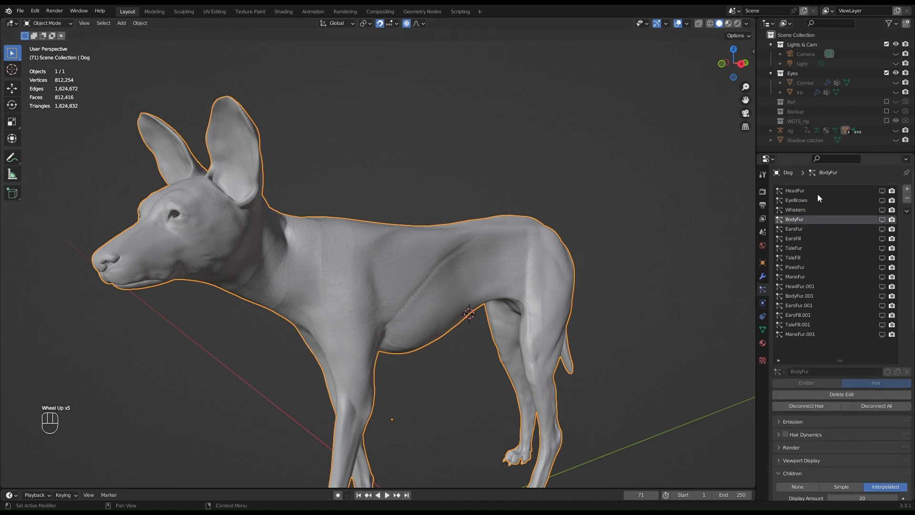
Step: Remove every particle system from the dog, from HeadFur through ManeFur.001
{"action": "left_click", "coordinate": [817, 195]}
{"action": "right_click", "coordinate": [818, 195]}
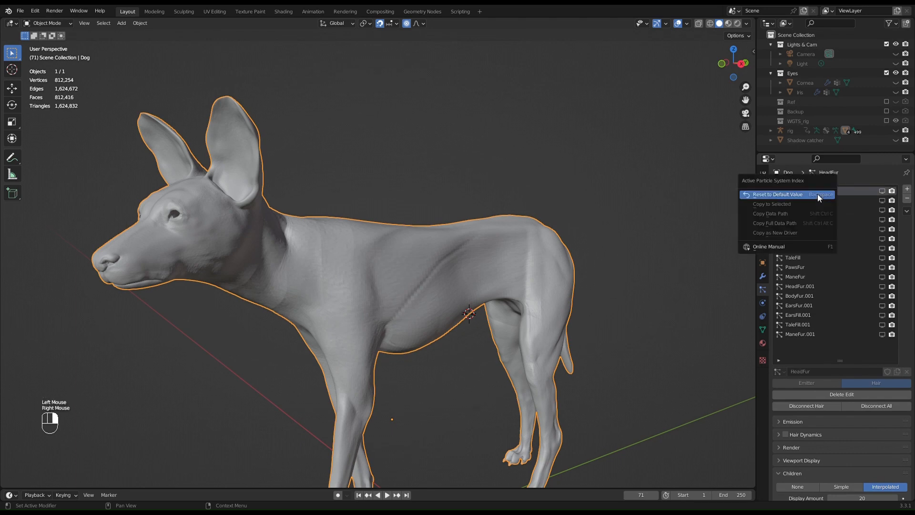
{"action": "left_click", "coordinate": [908, 200]}
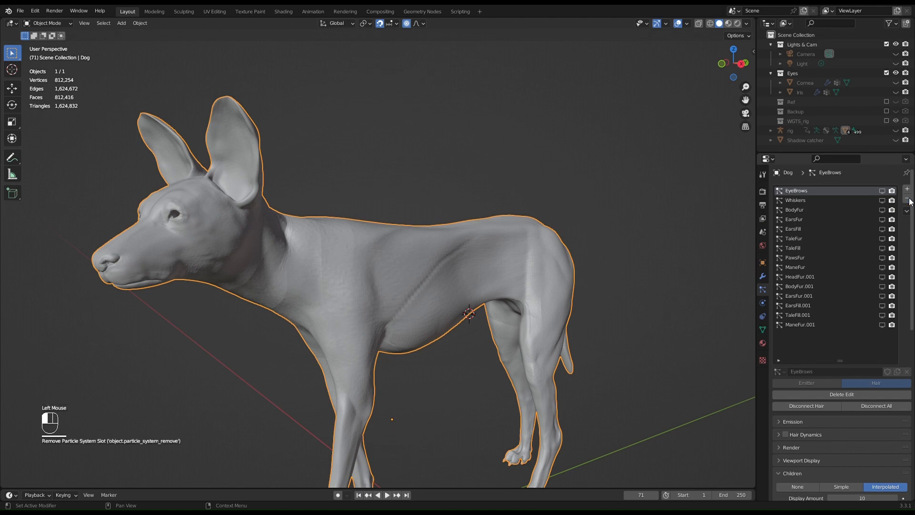
{"action": "left_click", "coordinate": [908, 200]}
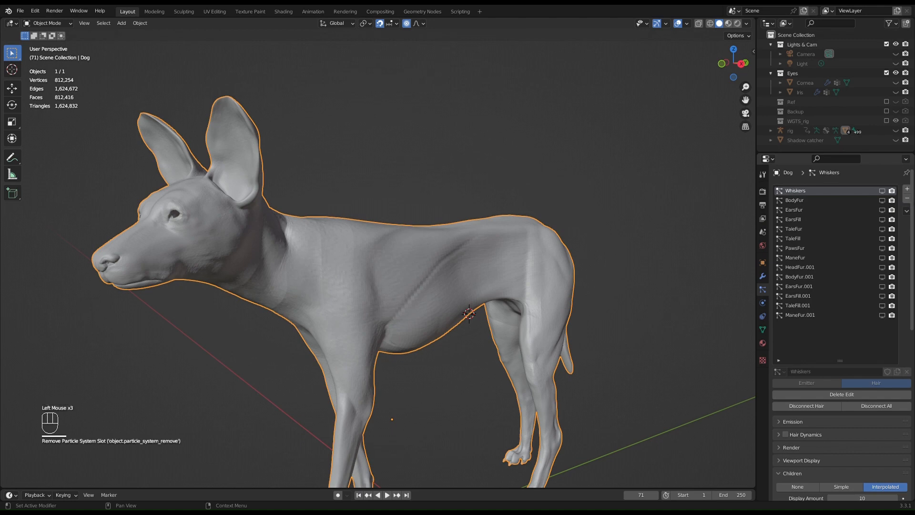
{"action": "left_click", "coordinate": [908, 200]}
{"action": "left_click", "coordinate": [907, 199]}
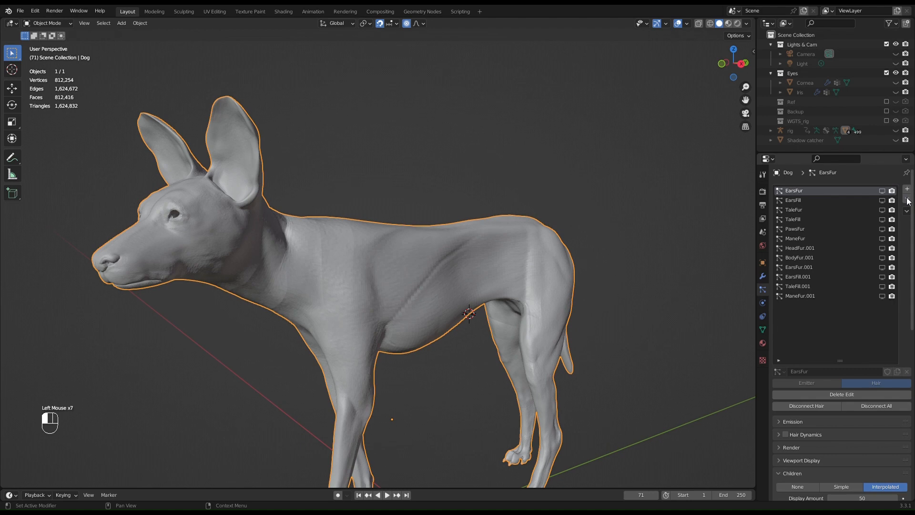
{"action": "left_click", "coordinate": [908, 200]}
{"action": "left_click", "coordinate": [908, 200]}
{"action": "left_click", "coordinate": [908, 200]}
{"action": "left_click", "coordinate": [908, 200]}
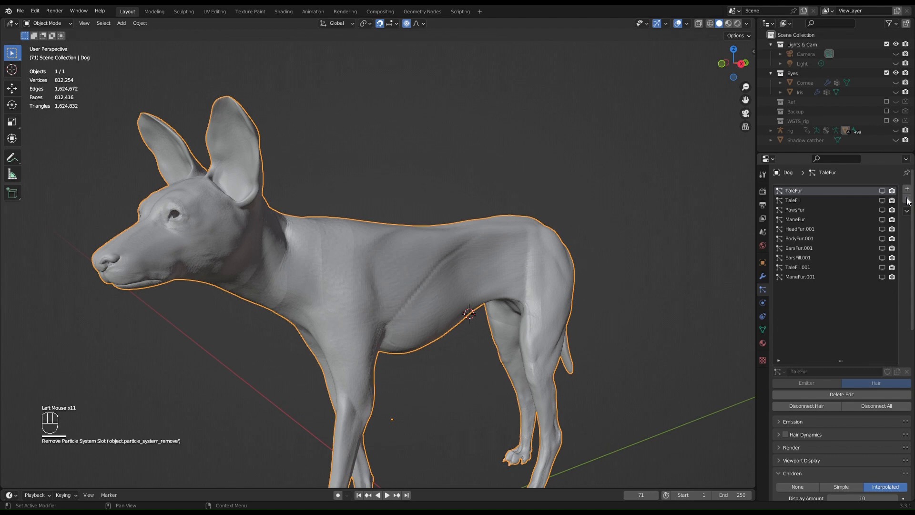
{"action": "left_click", "coordinate": [908, 200]}
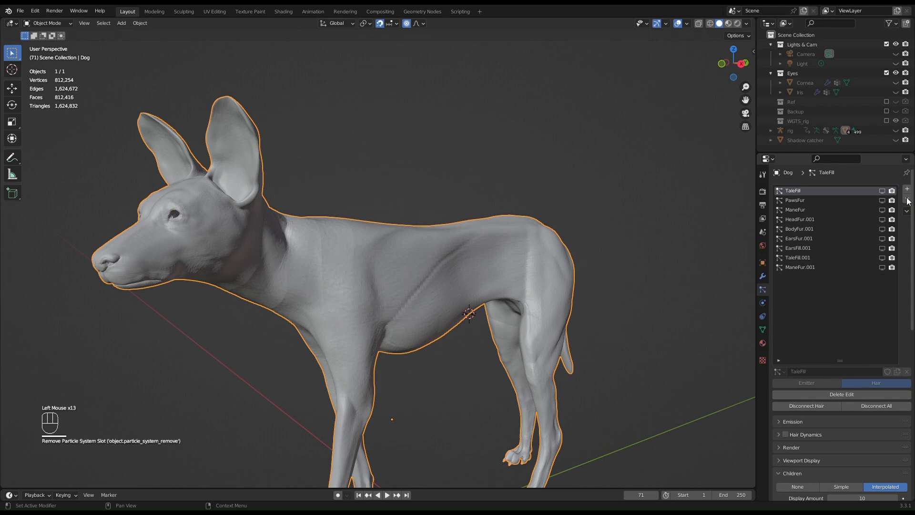
{"action": "left_click", "coordinate": [908, 200]}
{"action": "left_click", "coordinate": [908, 200]}
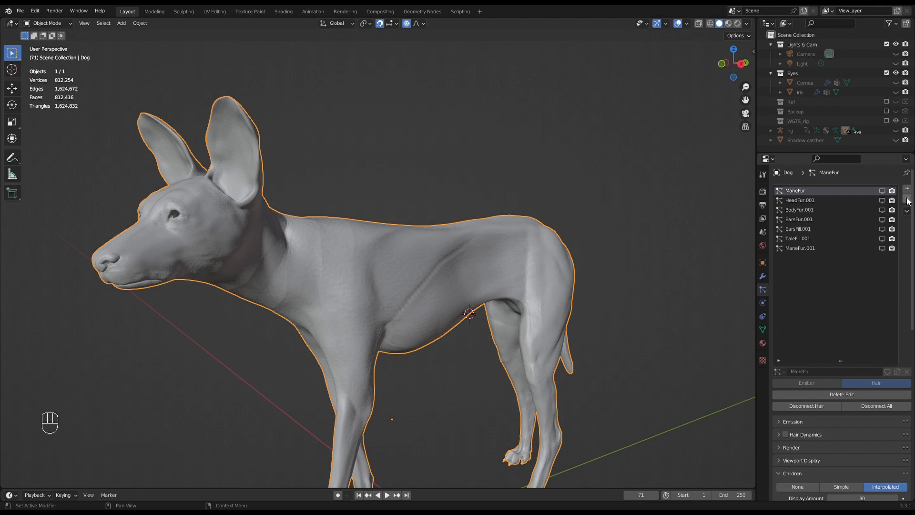
{"action": "left_click", "coordinate": [908, 200]}
{"action": "left_click", "coordinate": [908, 200]}
{"action": "left_click", "coordinate": [908, 200]}
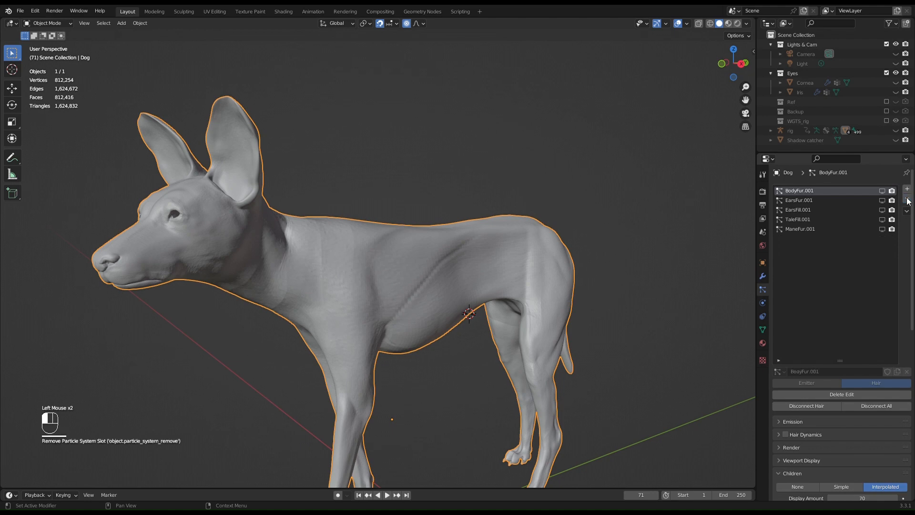
{"action": "left_click", "coordinate": [908, 200]}
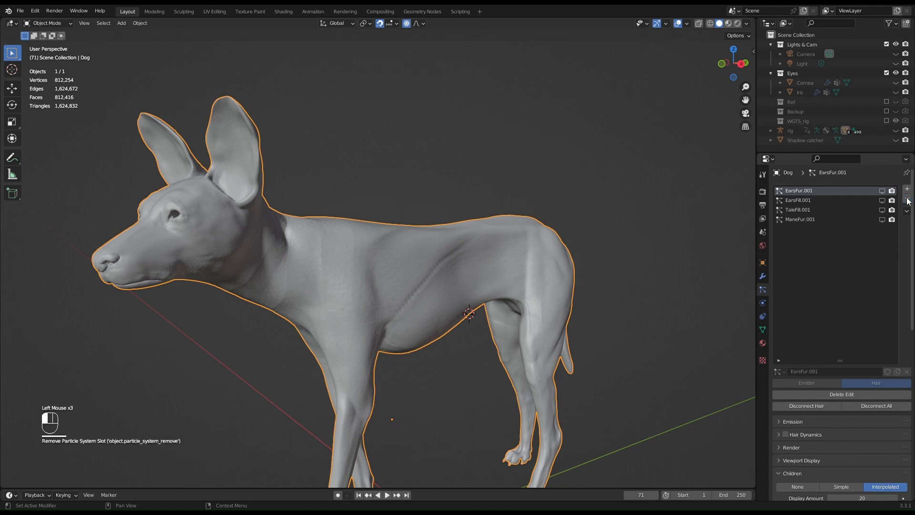
{"action": "left_click", "coordinate": [908, 201]}
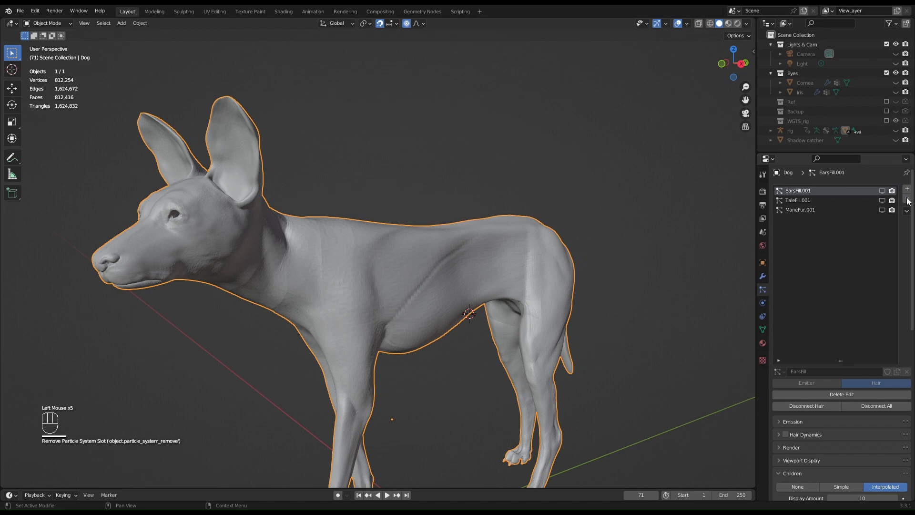
{"action": "left_click", "coordinate": [908, 200]}
{"action": "left_click", "coordinate": [908, 200]}
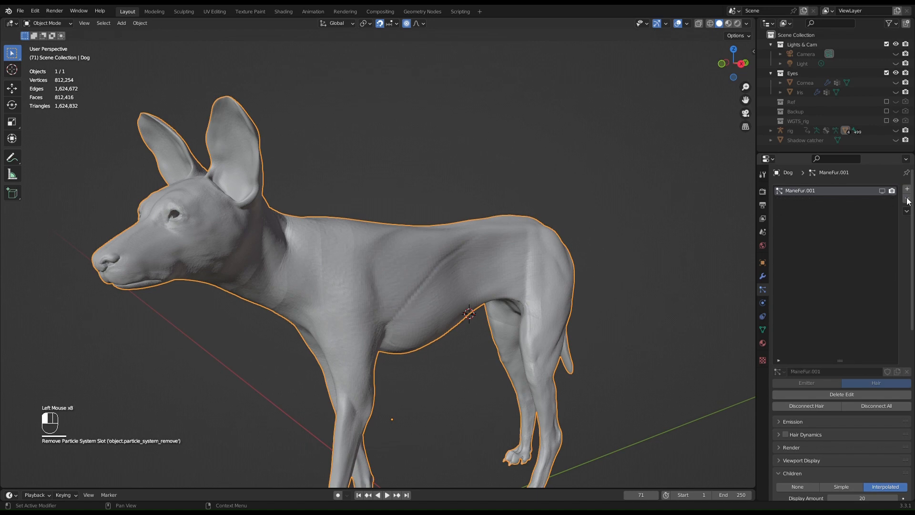
{"action": "left_click", "coordinate": [908, 200]}
{"action": "left_click", "coordinate": [908, 200]}
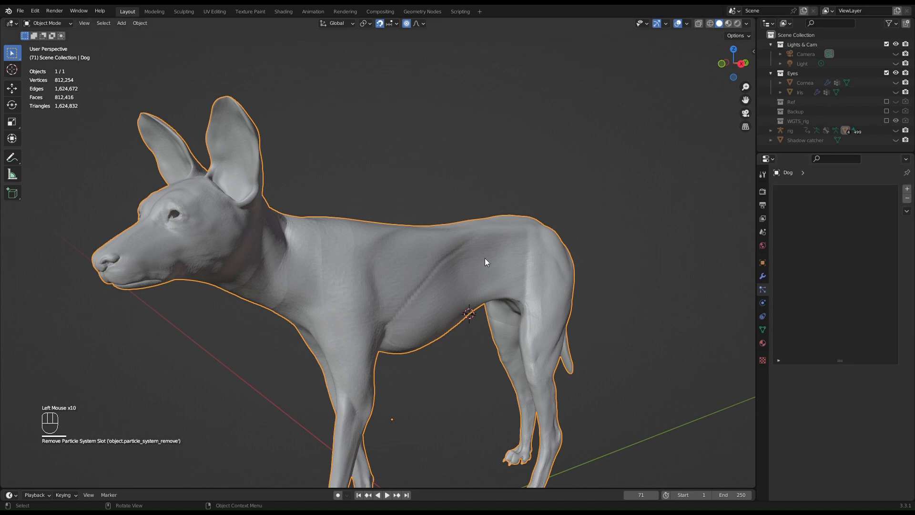
Step: Apply Shade Smooth to the dog and inspect the crease on its side up close
{"action": "middle_click_drag", "start_coordinate": [485, 258], "coordinate": [443, 271]}
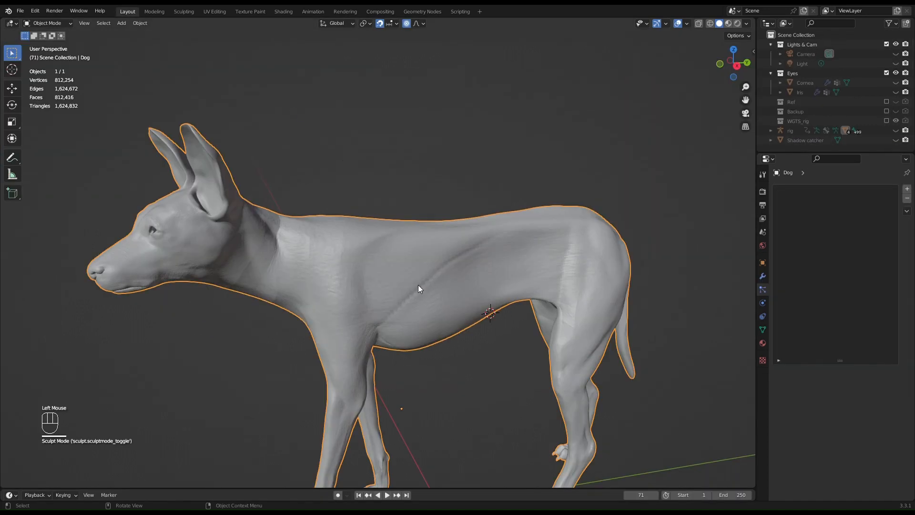
{"action": "left_click", "coordinate": [470, 248]}
{"action": "right_click", "coordinate": [347, 271]}
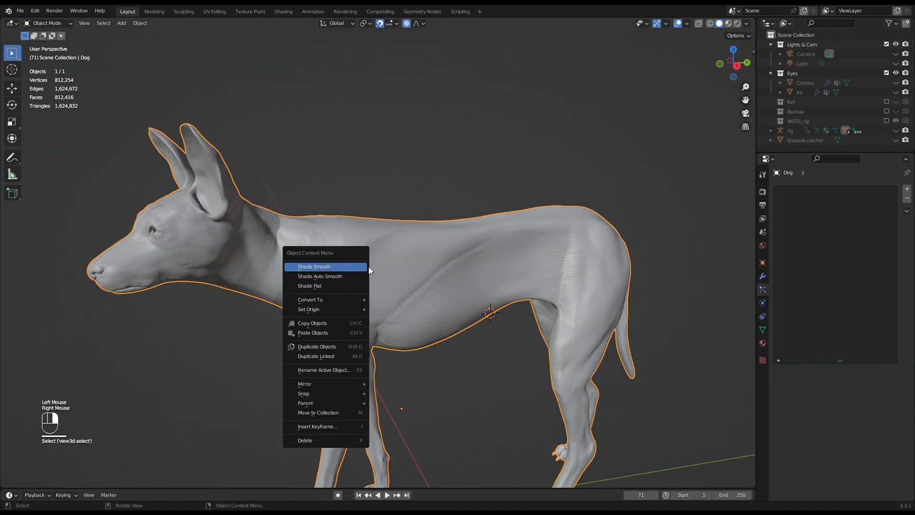
{"action": "left_click", "coordinate": [368, 267]}
{"action": "scroll", "coordinate": [404, 307], "scroll_direction": "up", "scroll_amount": 3}
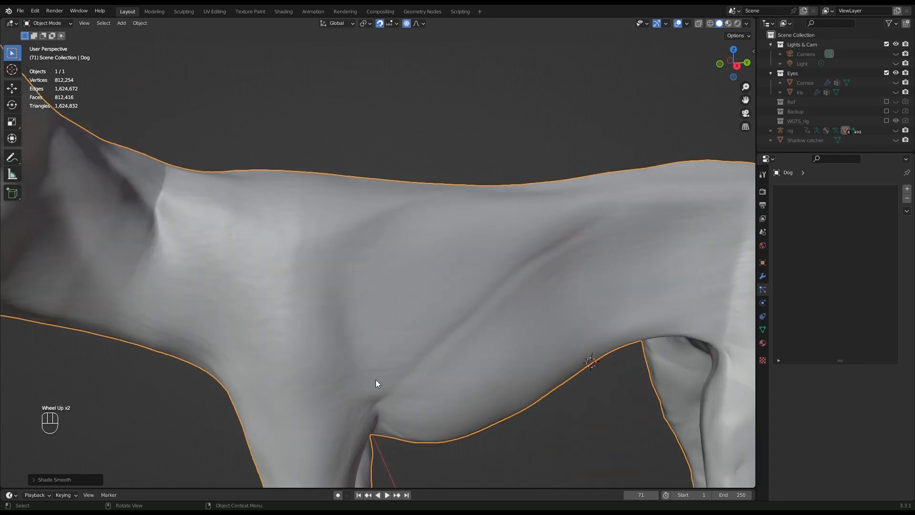
Step: Switch to the Sculpting workspace and deepen the long crease from the armpit across the ribcage toward the back with Draw Sharp
{"action": "right_click", "coordinate": [381, 356]}
{"action": "left_click", "coordinate": [192, 12]}
{"action": "middle_click_drag", "start_coordinate": [291, 162], "coordinate": [280, 153]}
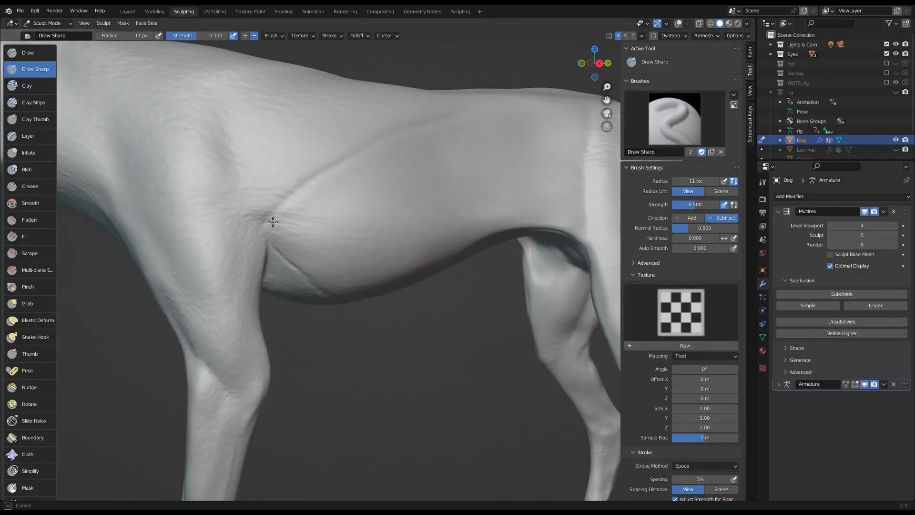
{"action": "left_click_drag", "start_coordinate": [277, 210], "coordinate": [374, 154]}
{"action": "left_click_drag", "start_coordinate": [288, 199], "coordinate": [344, 169]}
{"action": "left_click_drag", "start_coordinate": [438, 123], "coordinate": [449, 117]}
{"action": "left_click_drag", "start_coordinate": [408, 135], "coordinate": [462, 112]}
{"action": "mouse_move", "coordinate": [313, 196]}
{"action": "middle_mouse_down"}
{"action": "mouse_move", "coordinate": [321, 202]}
{"action": "mouse_move", "coordinate": [302, 206]}
{"action": "middle_mouse_up"}
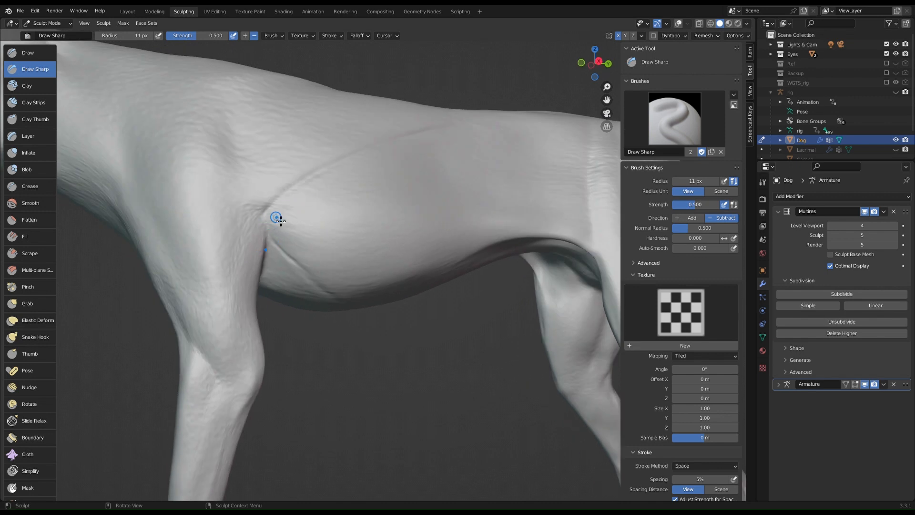
Step: Carve diagonal skin creases from the armpit down across the lower chest behind the front leg with Draw Sharp
{"action": "left_click_drag", "start_coordinate": [278, 218], "coordinate": [294, 226]}
{"action": "left_click_drag", "start_coordinate": [328, 255], "coordinate": [368, 285]}
{"action": "left_click_drag", "start_coordinate": [310, 237], "coordinate": [335, 258]}
{"action": "left_click_drag", "start_coordinate": [281, 207], "coordinate": [291, 225]}
{"action": "mouse_move", "coordinate": [266, 181]}
{"action": "middle_mouse_down", "text": "shift"}
{"action": "mouse_move", "coordinate": [300, 167]}
{"action": "mouse_move", "coordinate": [265, 166]}
{"action": "middle_mouse_up", "text": "shift"}
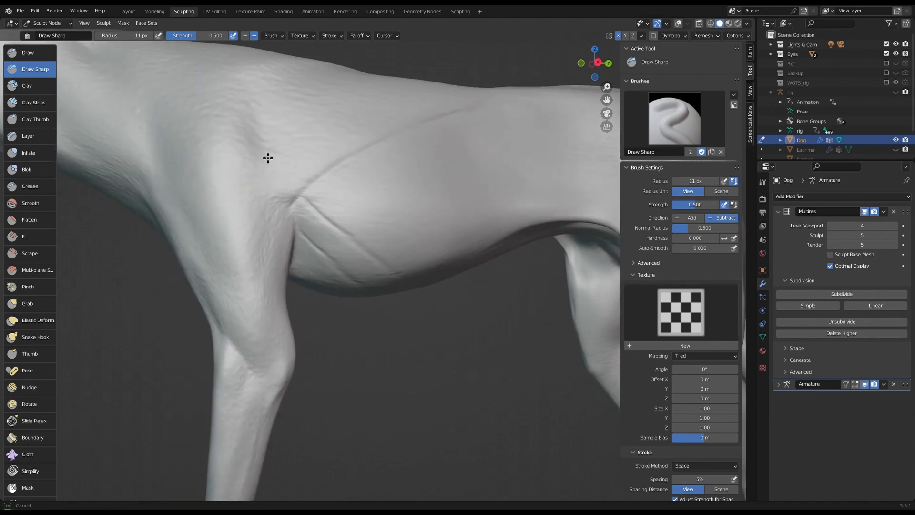
Step: Carve a V-shaped pair of creases over the shoulder at the top of the front leg
{"action": "left_click_drag", "start_coordinate": [268, 158], "coordinate": [237, 218]}
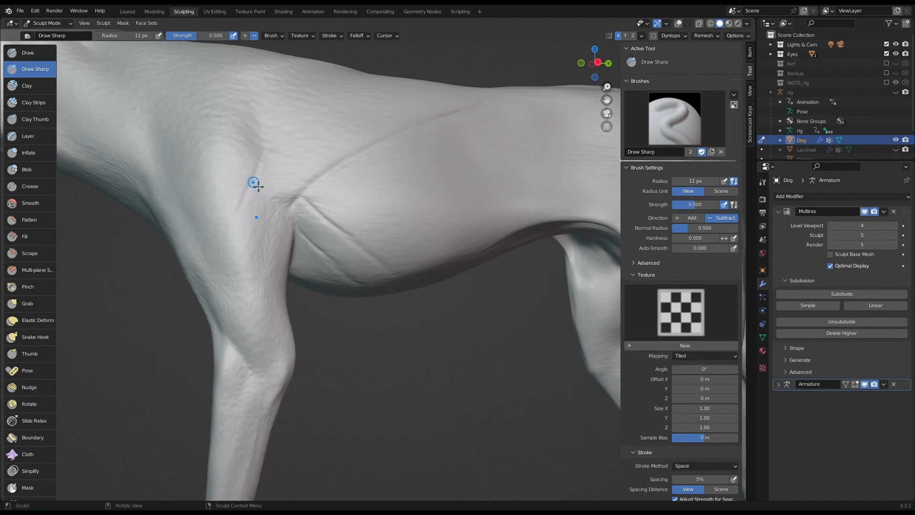
{"action": "mouse_move", "coordinate": [262, 176]}
{"action": "left_mouse_down"}
{"action": "mouse_move", "coordinate": [226, 231]}
{"action": "mouse_move", "coordinate": [270, 163]}
{"action": "left_mouse_up"}
{"action": "middle_click_drag", "start_coordinate": [249, 199], "coordinate": [248, 201]}
{"action": "left_click_drag", "start_coordinate": [274, 143], "coordinate": [273, 145]}
{"action": "left_click_drag", "start_coordinate": [255, 176], "coordinate": [227, 233]}
{"action": "left_click_drag", "start_coordinate": [258, 157], "coordinate": [237, 209]}
{"action": "left_click_drag", "start_coordinate": [213, 184], "coordinate": [210, 204]}
{"action": "mouse_move", "coordinate": [220, 153]}
{"action": "middle_mouse_down"}
{"action": "mouse_move", "coordinate": [237, 167]}
{"action": "mouse_move", "coordinate": [222, 167]}
{"action": "middle_mouse_up"}
{"action": "left_click_drag", "start_coordinate": [221, 167], "coordinate": [224, 155]}
{"action": "mouse_move", "coordinate": [235, 204]}
{"action": "middle_mouse_down"}
{"action": "mouse_move", "coordinate": [227, 200]}
{"action": "mouse_move", "coordinate": [234, 192]}
{"action": "middle_mouse_up"}
{"action": "middle_click_drag", "start_coordinate": [261, 161], "coordinate": [254, 173]}
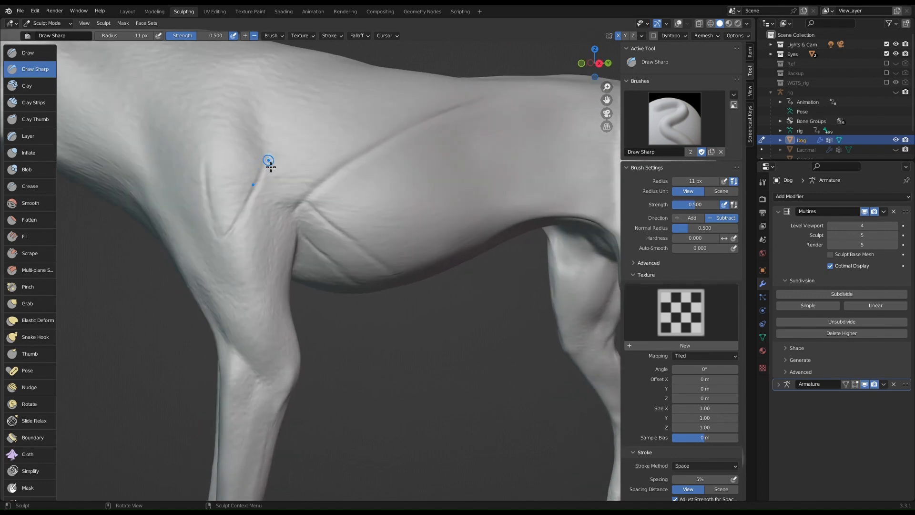
Step: Extend the rear shoulder crease upward toward the back with repeated Draw Sharp strokes
{"action": "left_click_drag", "start_coordinate": [261, 181], "coordinate": [278, 125]}
{"action": "left_click_drag", "start_coordinate": [263, 158], "coordinate": [281, 118]}
{"action": "left_click_drag", "start_coordinate": [268, 150], "coordinate": [277, 124]}
{"action": "mouse_move", "coordinate": [268, 127]}
{"action": "middle_mouse_down"}
{"action": "mouse_move", "coordinate": [270, 139]}
{"action": "mouse_move", "coordinate": [283, 138]}
{"action": "middle_mouse_up"}
{"action": "left_click_drag", "start_coordinate": [263, 150], "coordinate": [282, 100]}
{"action": "left_click_drag", "start_coordinate": [260, 156], "coordinate": [281, 109]}
{"action": "left_click_drag", "start_coordinate": [242, 178], "coordinate": [246, 160]}
Step: Check the creases from the side and above, then carve branching creases below the shoulder fold onto the upper front leg
{"action": "middle_click_drag", "start_coordinate": [263, 128], "coordinate": [285, 123]}
{"action": "middle_click_drag", "start_coordinate": [254, 188], "coordinate": [261, 102]}
{"action": "mouse_move", "coordinate": [261, 143]}
{"action": "middle_mouse_down"}
{"action": "mouse_move", "coordinate": [267, 231]}
{"action": "mouse_move", "coordinate": [285, 222]}
{"action": "mouse_move", "coordinate": [300, 241]}
{"action": "mouse_move", "coordinate": [353, 177]}
{"action": "mouse_move", "coordinate": [311, 198]}
{"action": "mouse_move", "coordinate": [306, 311]}
{"action": "mouse_move", "coordinate": [316, 317]}
{"action": "middle_mouse_up"}
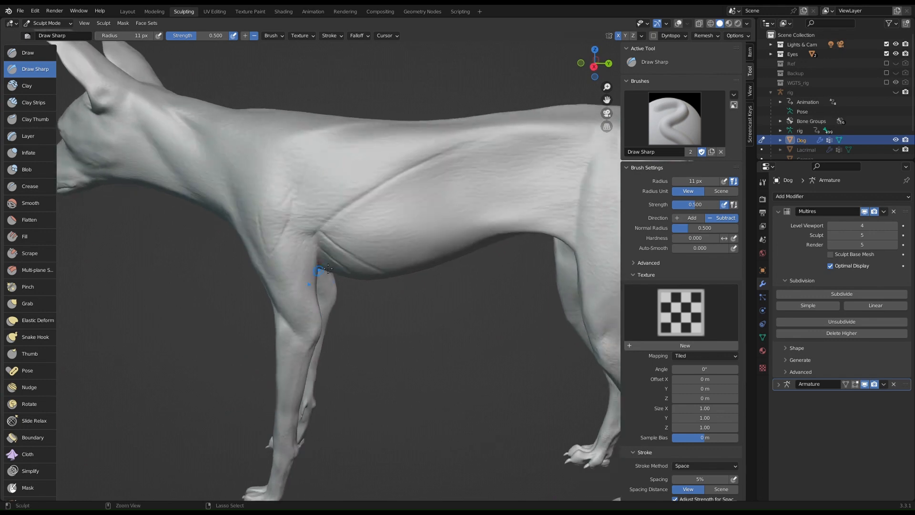
{"action": "middle_click_drag", "start_coordinate": [316, 199], "coordinate": [313, 238], "text": "alt"}
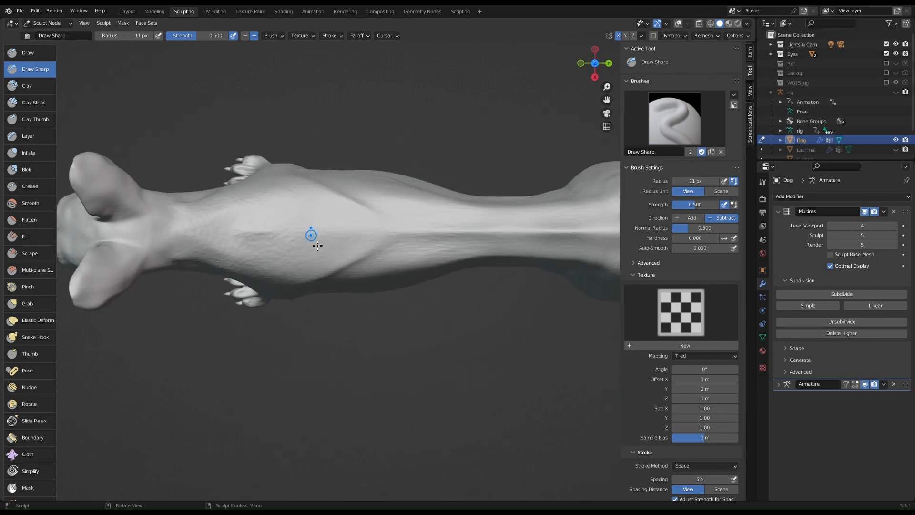
{"action": "mouse_move", "coordinate": [319, 200]}
{"action": "middle_mouse_down"}
{"action": "mouse_move", "coordinate": [328, 134]}
{"action": "mouse_move", "coordinate": [292, 196]}
{"action": "mouse_move", "coordinate": [322, 192]}
{"action": "mouse_move", "coordinate": [343, 171]}
{"action": "mouse_move", "coordinate": [255, 193]}
{"action": "mouse_move", "coordinate": [337, 161]}
{"action": "mouse_move", "coordinate": [289, 170]}
{"action": "middle_mouse_up"}
{"action": "scroll", "coordinate": [263, 184], "scroll_direction": "up", "scroll_amount": 4}
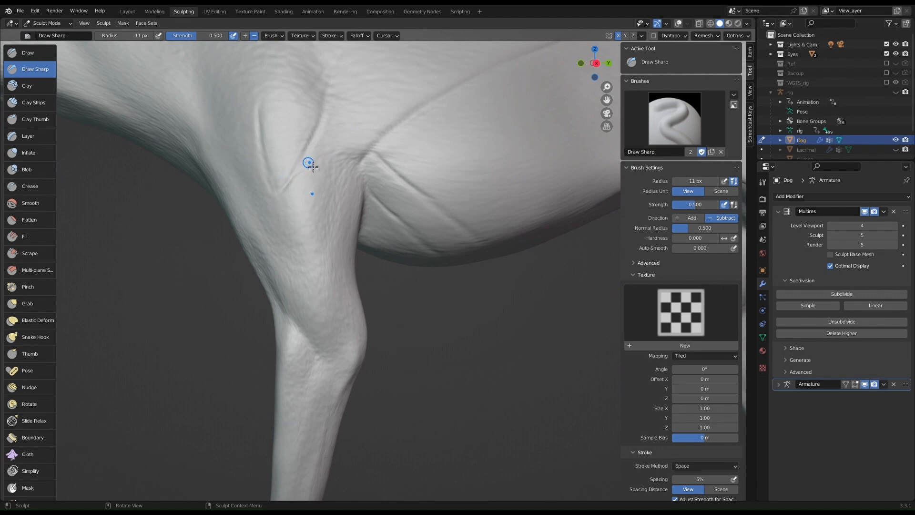
{"action": "left_click_drag", "start_coordinate": [311, 164], "coordinate": [324, 190]}
{"action": "left_click_drag", "start_coordinate": [311, 162], "coordinate": [311, 163]}
{"action": "left_click_drag", "start_coordinate": [332, 225], "coordinate": [332, 227]}
{"action": "left_click_drag", "start_coordinate": [315, 167], "coordinate": [316, 169]}
{"action": "left_click_drag", "start_coordinate": [332, 240], "coordinate": [332, 243]}
{"action": "left_click_drag", "start_coordinate": [269, 165], "coordinate": [279, 200]}
{"action": "left_click_drag", "start_coordinate": [276, 189], "coordinate": [279, 193]}
Step: Carve the upper leg crease further down the outside of the front leg to the elbow
{"action": "left_click_drag", "start_coordinate": [324, 265], "coordinate": [326, 267]}
{"action": "left_click_drag", "start_coordinate": [300, 238], "coordinate": [340, 292]}
{"action": "left_click_drag", "start_coordinate": [307, 245], "coordinate": [311, 252]}
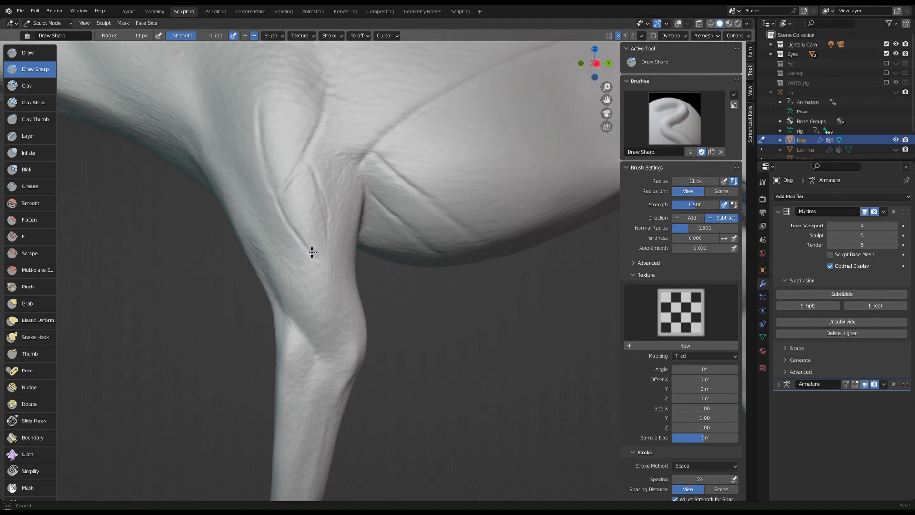
{"action": "left_click_drag", "start_coordinate": [343, 292], "coordinate": [339, 279]}
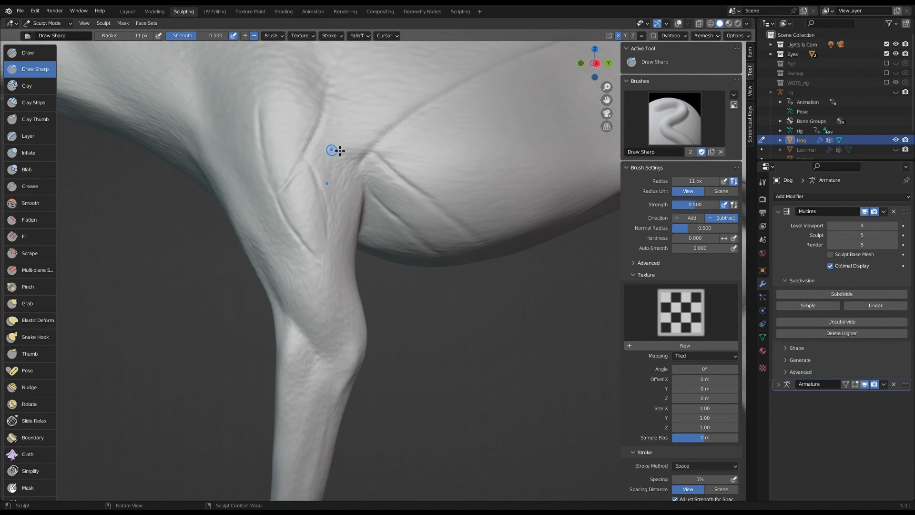
{"action": "scroll", "coordinate": [321, 153], "scroll_direction": "down", "scroll_amount": 6}
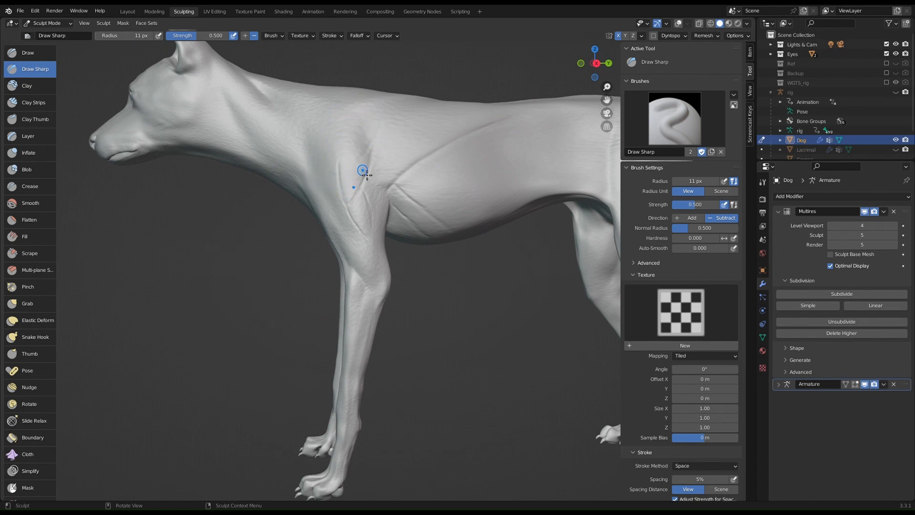
{"action": "scroll", "coordinate": [372, 254], "scroll_direction": "down", "scroll_amount": 2}
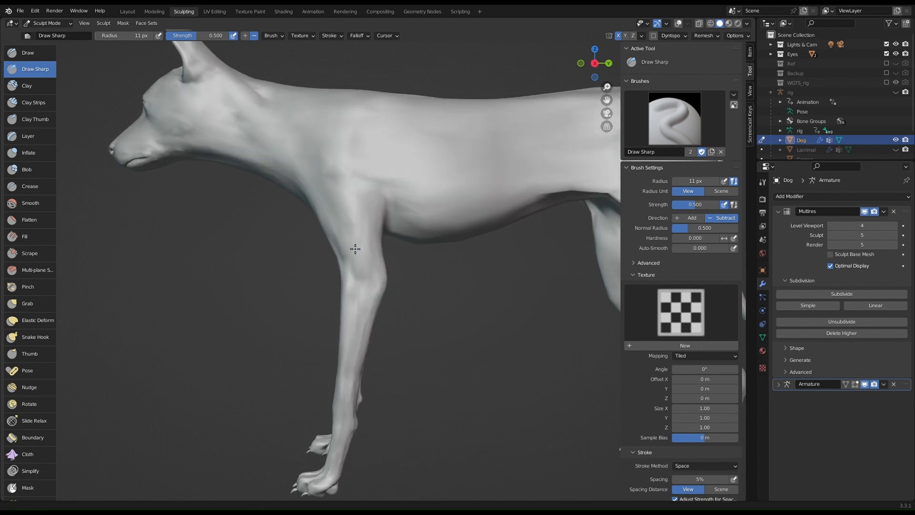
{"action": "scroll", "coordinate": [351, 251], "scroll_direction": "up", "scroll_amount": 5}
{"action": "middle_click_drag", "start_coordinate": [341, 225], "coordinate": [364, 215]}
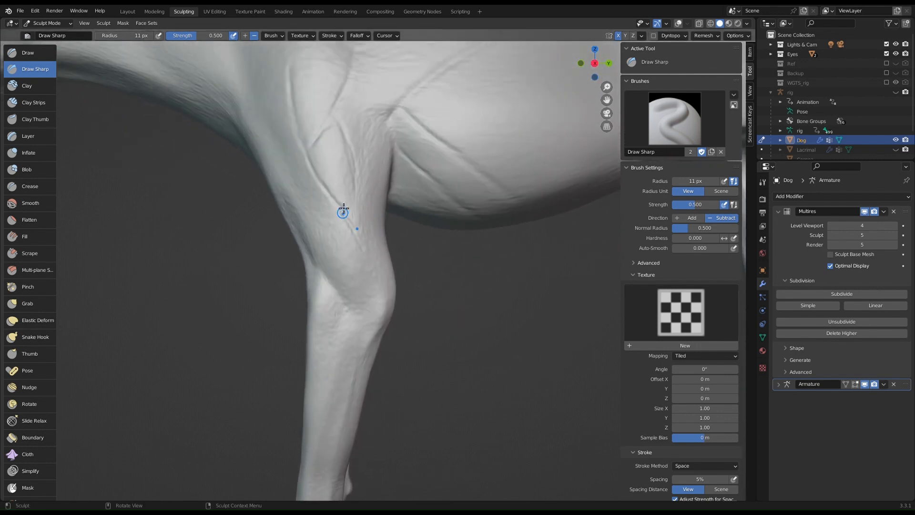
{"action": "left_click_drag", "start_coordinate": [343, 209], "coordinate": [386, 283]}
Step: Carve narrow creases on the rear of the upper front leg, running from just above the armpit toward the elbow
{"action": "middle_click_drag", "start_coordinate": [370, 236], "coordinate": [327, 239]}
{"action": "middle_click_drag", "start_coordinate": [332, 272], "coordinate": [342, 269]}
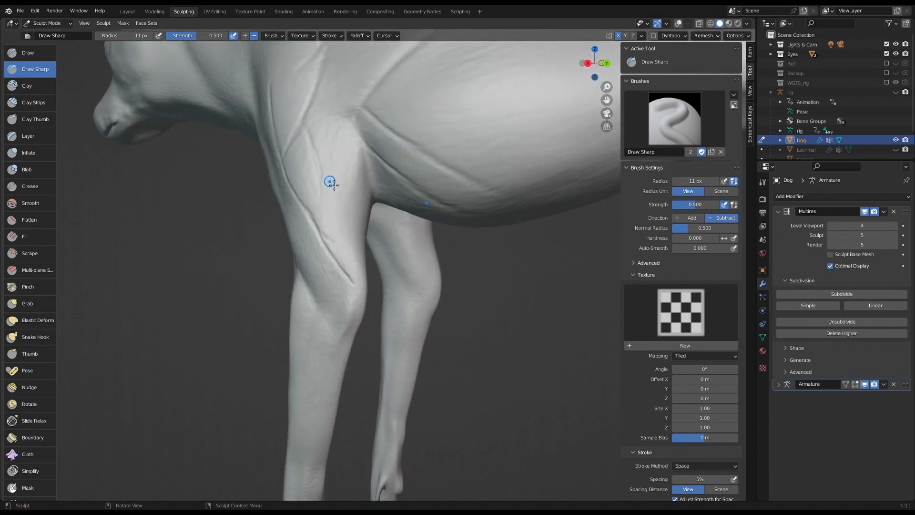
{"action": "middle_click_drag", "start_coordinate": [330, 182], "coordinate": [351, 170]}
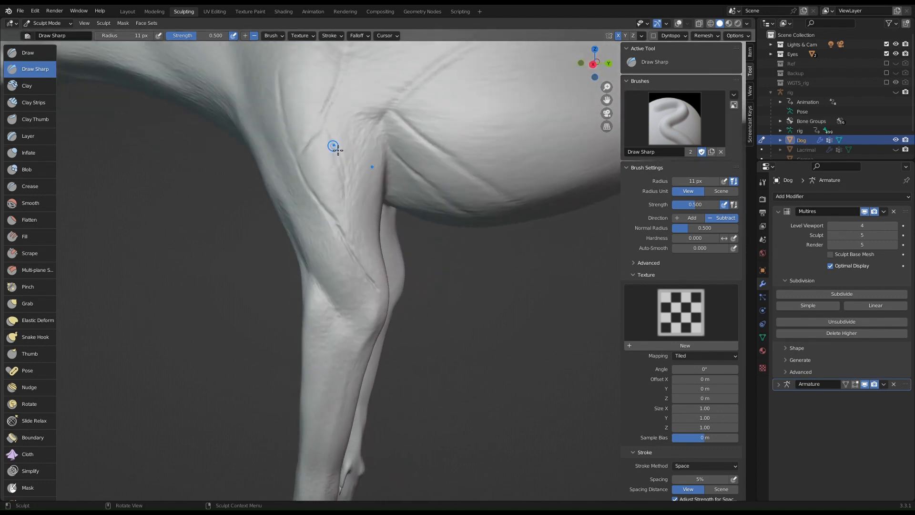
{"action": "mouse_move", "coordinate": [363, 100]}
{"action": "middle_mouse_down"}
{"action": "mouse_move", "coordinate": [376, 92]}
{"action": "mouse_move", "coordinate": [354, 160]}
{"action": "middle_mouse_up"}
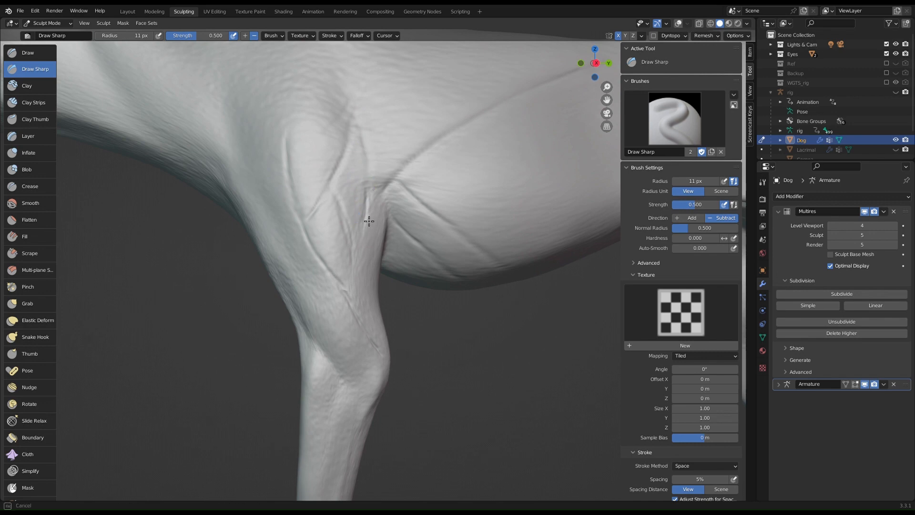
{"action": "left_click_drag", "start_coordinate": [360, 248], "coordinate": [359, 239]}
{"action": "mouse_move", "coordinate": [366, 218]}
{"action": "middle_mouse_down"}
{"action": "mouse_move", "coordinate": [339, 180]}
{"action": "mouse_move", "coordinate": [335, 203]}
{"action": "mouse_move", "coordinate": [356, 240]}
{"action": "mouse_move", "coordinate": [354, 275]}
{"action": "mouse_move", "coordinate": [374, 255]}
{"action": "mouse_move", "coordinate": [345, 251]}
{"action": "middle_mouse_up"}
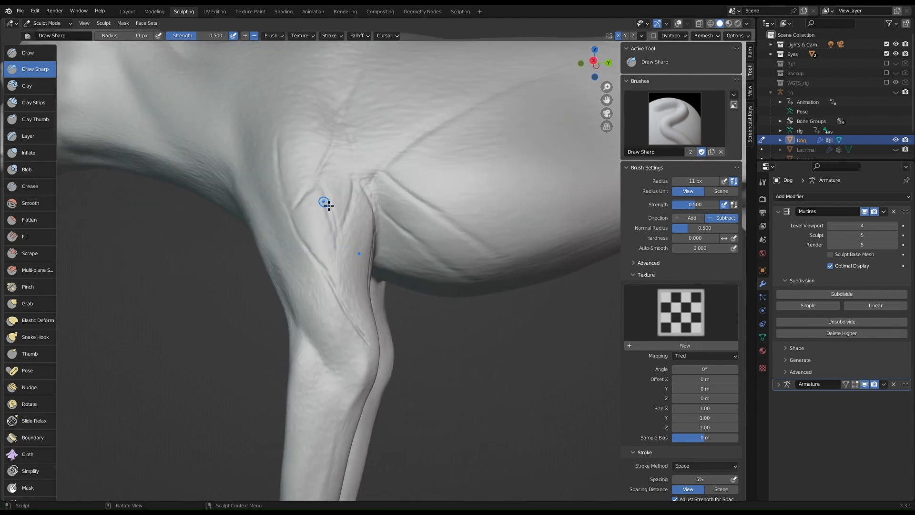
{"action": "left_click_drag", "start_coordinate": [330, 203], "coordinate": [351, 275]}
{"action": "middle_click_drag", "start_coordinate": [351, 276], "coordinate": [344, 216]}
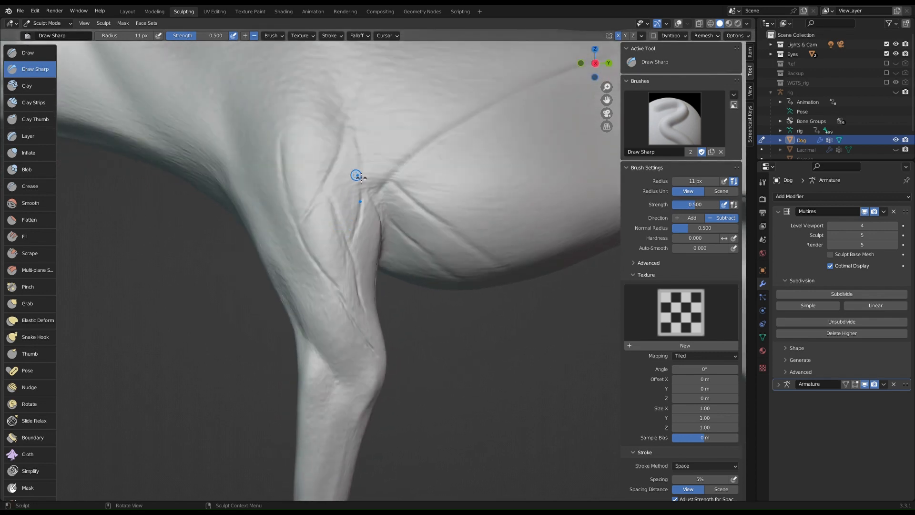
{"action": "left_click_drag", "start_coordinate": [360, 170], "coordinate": [351, 208]}
{"action": "mouse_move", "coordinate": [352, 209]}
{"action": "middle_mouse_down"}
{"action": "mouse_move", "coordinate": [362, 170]}
{"action": "mouse_move", "coordinate": [351, 218]}
{"action": "mouse_move", "coordinate": [362, 95]}
{"action": "mouse_move", "coordinate": [347, 140]}
{"action": "mouse_move", "coordinate": [381, 129]}
{"action": "mouse_move", "coordinate": [331, 141]}
{"action": "mouse_move", "coordinate": [343, 170]}
{"action": "mouse_move", "coordinate": [339, 198]}
{"action": "middle_mouse_up"}
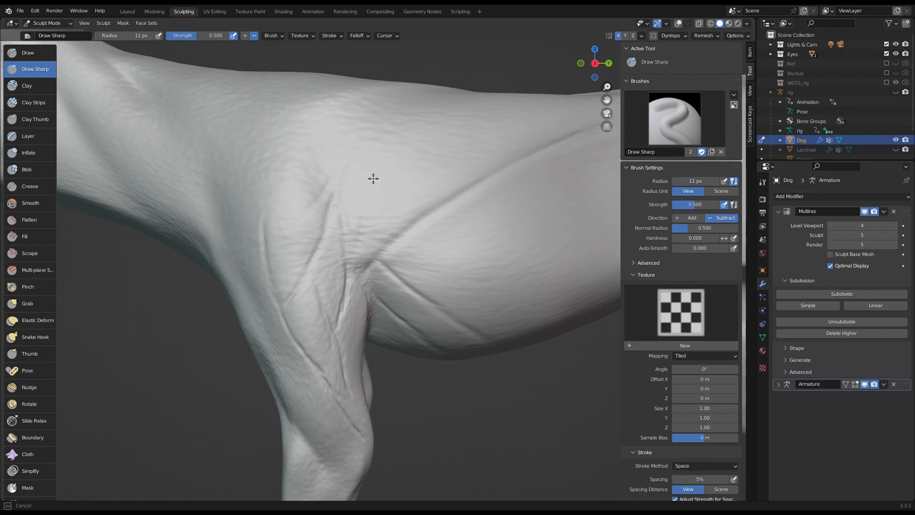
Step: Carve closely spaced vertical skin folds on the ribcage directly above the armpit
{"action": "left_click_drag", "start_coordinate": [366, 207], "coordinate": [364, 155]}
{"action": "mouse_move", "coordinate": [362, 230]}
{"action": "left_mouse_down"}
{"action": "mouse_move", "coordinate": [365, 152]}
{"action": "mouse_move", "coordinate": [367, 182]}
{"action": "left_mouse_up"}
{"action": "mouse_move", "coordinate": [359, 228]}
{"action": "left_mouse_down"}
{"action": "mouse_move", "coordinate": [356, 269]}
{"action": "mouse_move", "coordinate": [365, 205]}
{"action": "left_mouse_up"}
{"action": "mouse_move", "coordinate": [364, 141]}
{"action": "left_mouse_down"}
{"action": "mouse_move", "coordinate": [333, 190]}
{"action": "mouse_move", "coordinate": [327, 235]}
{"action": "mouse_move", "coordinate": [327, 212]}
{"action": "left_mouse_up"}
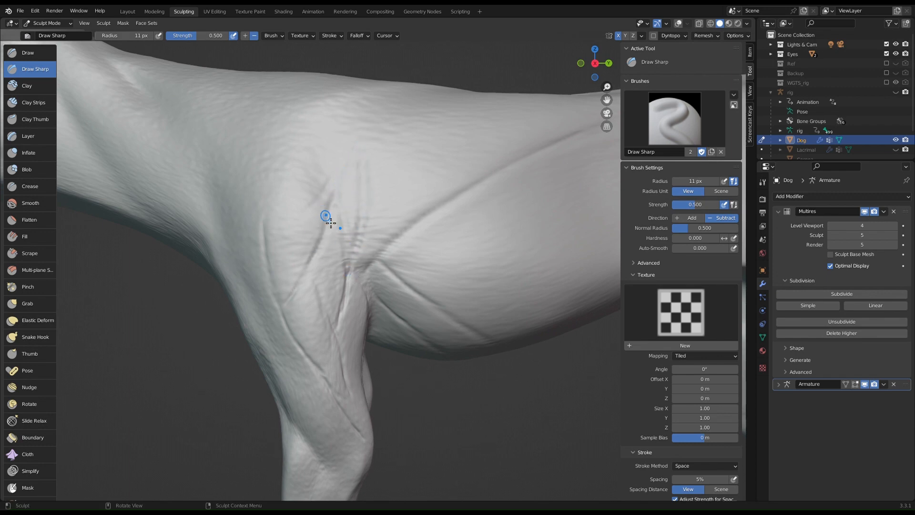
Step: Carve a crease down the front side of the upper front leg
{"action": "scroll", "coordinate": [343, 193], "scroll_direction": "up", "scroll_amount": 4}
{"action": "scroll", "coordinate": [343, 193], "scroll_direction": "down", "scroll_amount": 6}
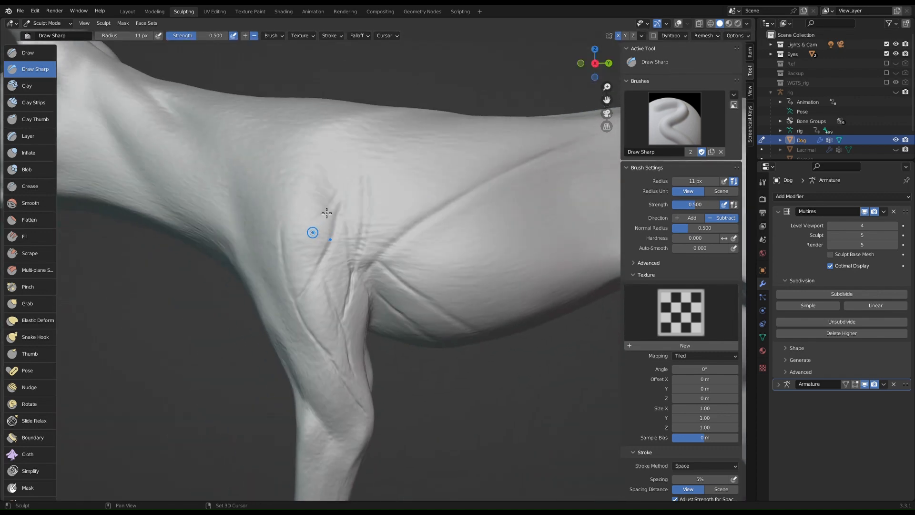
{"action": "scroll", "coordinate": [370, 159], "scroll_direction": "up", "scroll_amount": 3}
{"action": "mouse_move", "coordinate": [372, 222]}
{"action": "middle_mouse_down"}
{"action": "mouse_move", "coordinate": [368, 180]}
{"action": "mouse_move", "coordinate": [378, 194]}
{"action": "mouse_move", "coordinate": [395, 169]}
{"action": "middle_mouse_up"}
{"action": "mouse_move", "coordinate": [377, 154]}
{"action": "left_mouse_down"}
{"action": "mouse_move", "coordinate": [390, 222]}
{"action": "mouse_move", "coordinate": [380, 195]}
{"action": "left_mouse_up"}
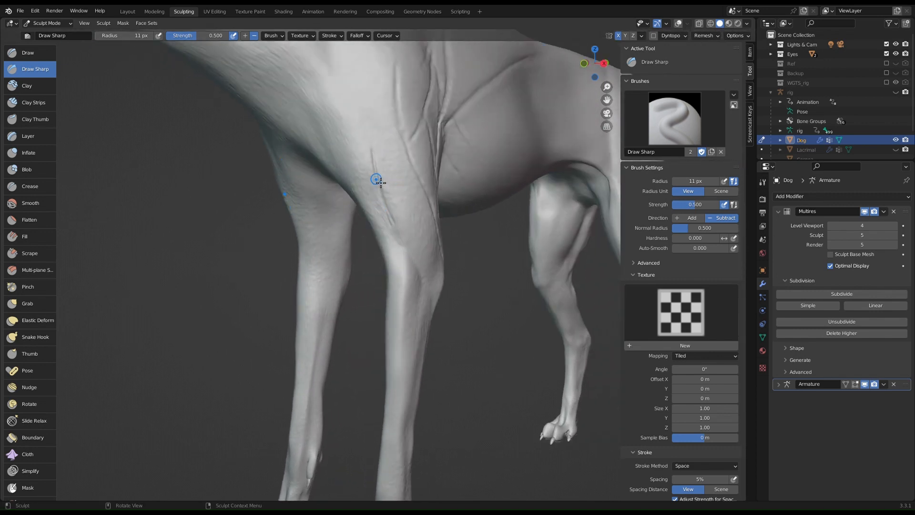
Step: Carve a long crease from below the elbow down the forearm of the front leg
{"action": "mouse_move", "coordinate": [388, 210]}
{"action": "middle_mouse_down"}
{"action": "mouse_move", "coordinate": [361, 179]}
{"action": "mouse_move", "coordinate": [347, 188]}
{"action": "mouse_move", "coordinate": [344, 163]}
{"action": "mouse_move", "coordinate": [370, 119]}
{"action": "middle_mouse_up"}
{"action": "mouse_move", "coordinate": [355, 204]}
{"action": "middle_mouse_down"}
{"action": "mouse_move", "coordinate": [349, 122]}
{"action": "mouse_move", "coordinate": [343, 138]}
{"action": "middle_mouse_up"}
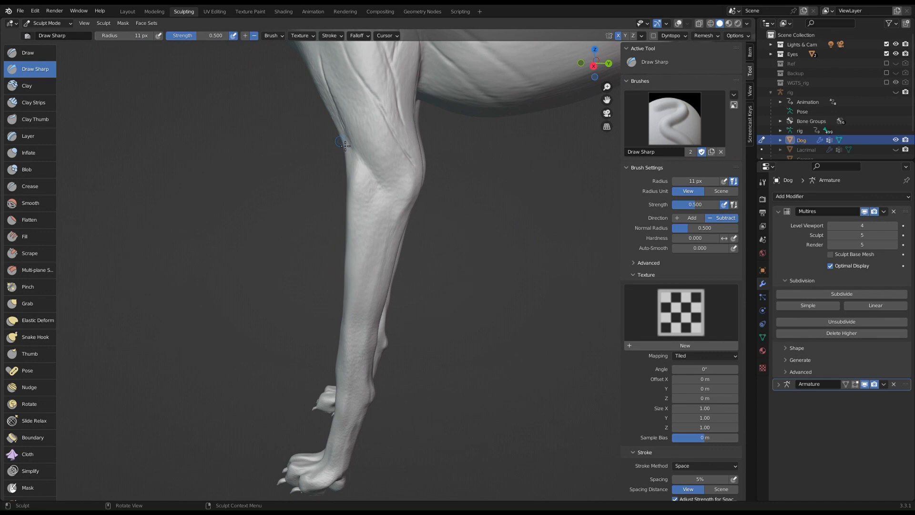
{"action": "middle_click_drag", "start_coordinate": [370, 162], "coordinate": [387, 185]}
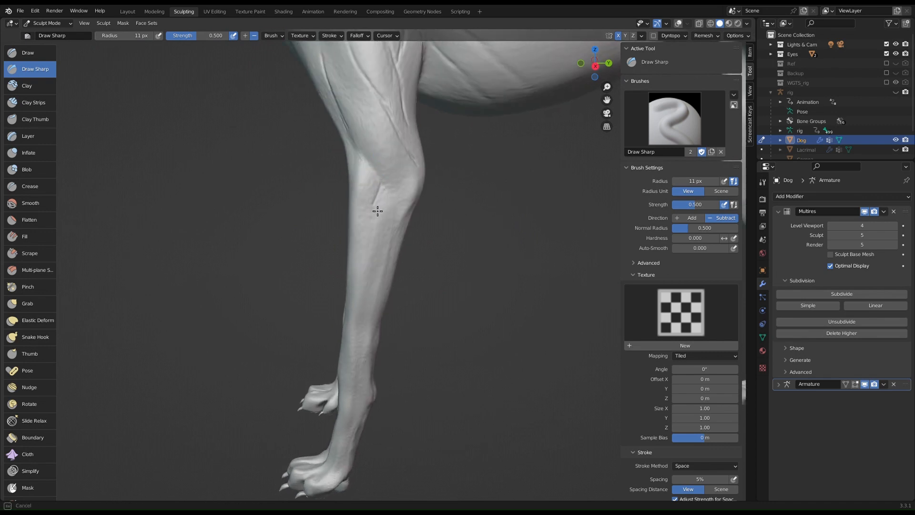
{"action": "left_click_drag", "start_coordinate": [377, 211], "coordinate": [375, 206]}
{"action": "mouse_move", "coordinate": [380, 203]}
{"action": "middle_mouse_down"}
{"action": "mouse_move", "coordinate": [380, 184]}
{"action": "mouse_move", "coordinate": [385, 193]}
{"action": "middle_mouse_up"}
{"action": "left_click_drag", "start_coordinate": [370, 237], "coordinate": [377, 212]}
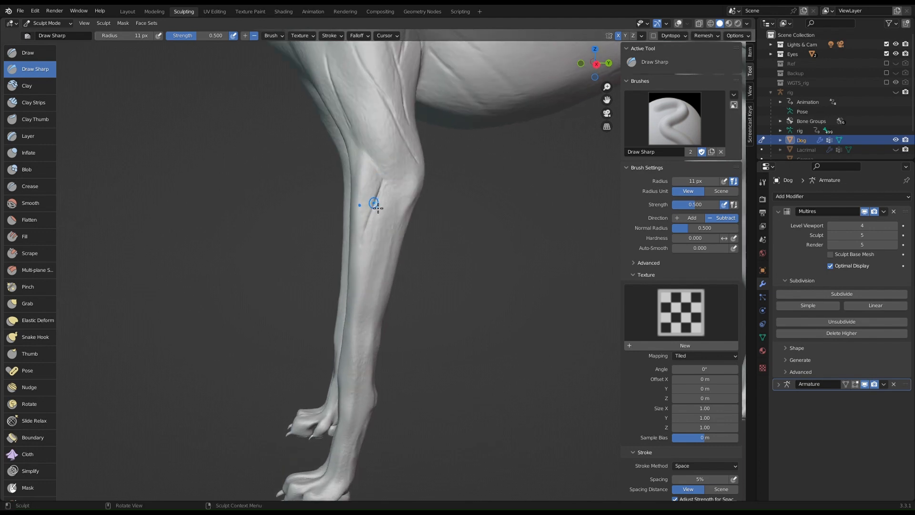
{"action": "middle_click_drag", "start_coordinate": [375, 208], "coordinate": [383, 197]}
{"action": "left_click_drag", "start_coordinate": [385, 184], "coordinate": [366, 260]}
{"action": "left_click_drag", "start_coordinate": [380, 198], "coordinate": [364, 300]}
{"action": "left_click_drag", "start_coordinate": [360, 262], "coordinate": [356, 307]}
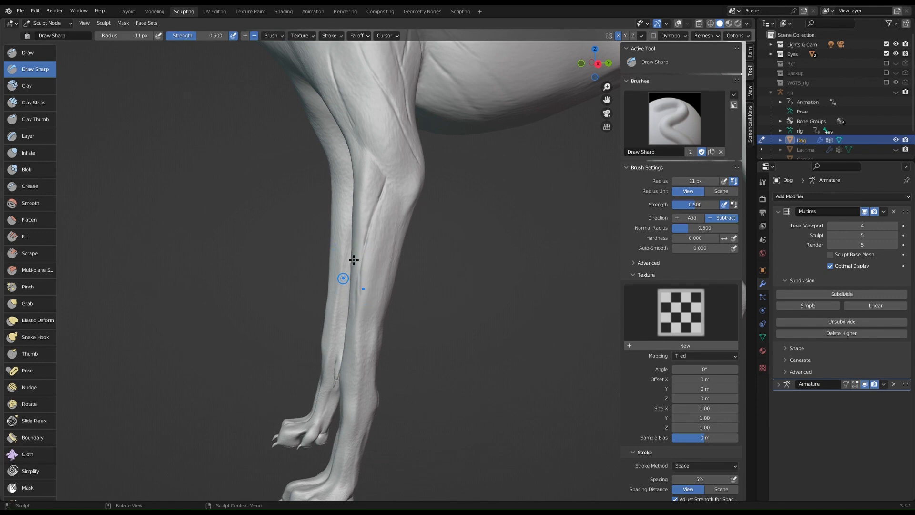
{"action": "middle_click_drag", "start_coordinate": [351, 259], "coordinate": [335, 250]}
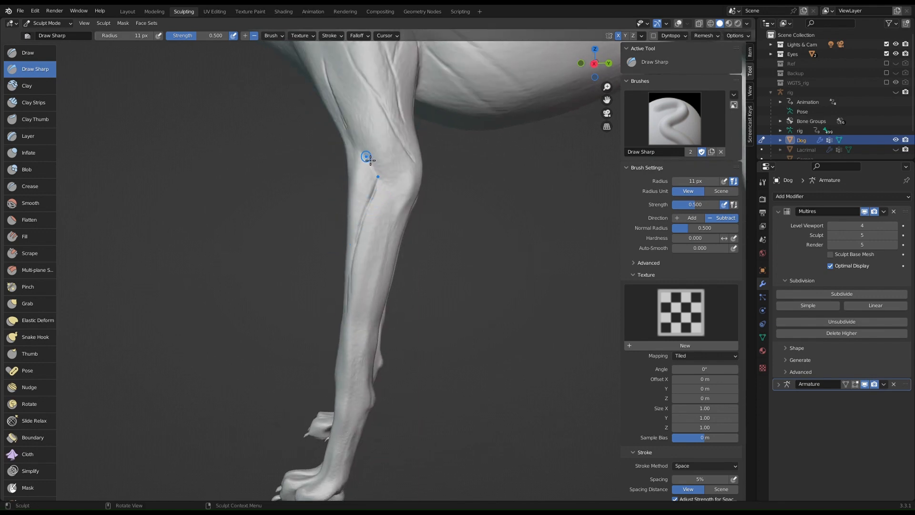
Step: Carve a diagonal crease across the elbow that meets the top of the forearm crease
{"action": "left_click_drag", "start_coordinate": [359, 147], "coordinate": [399, 184]}
{"action": "middle_click_drag", "start_coordinate": [403, 104], "coordinate": [381, 153], "text": "alt"}
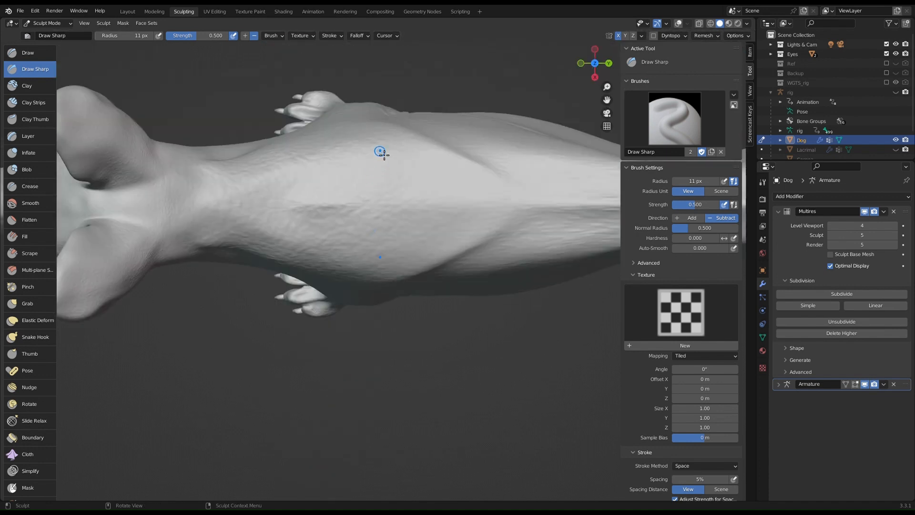
{"action": "middle_click_drag", "start_coordinate": [367, 202], "coordinate": [386, 84]}
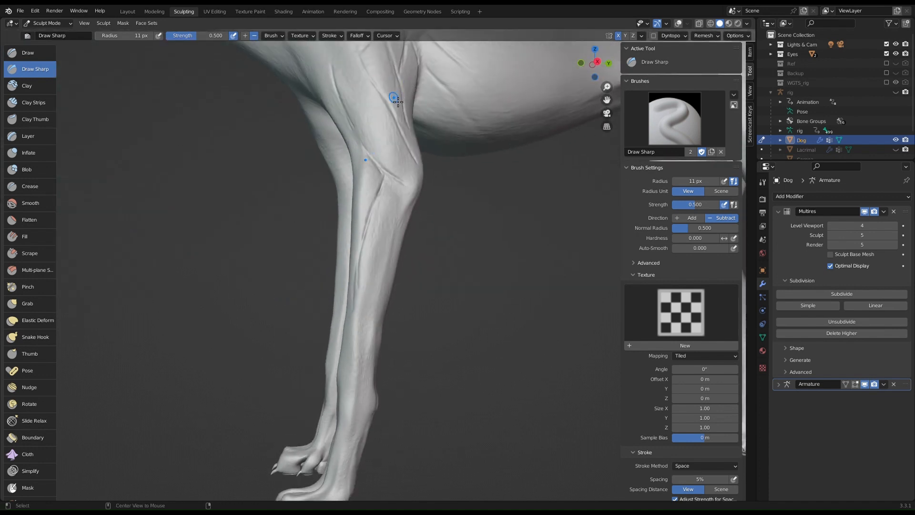
{"action": "left_click_drag", "start_coordinate": [382, 168], "coordinate": [406, 177]}
{"action": "middle_click_drag", "start_coordinate": [402, 91], "coordinate": [413, 194], "text": "ctrl"}
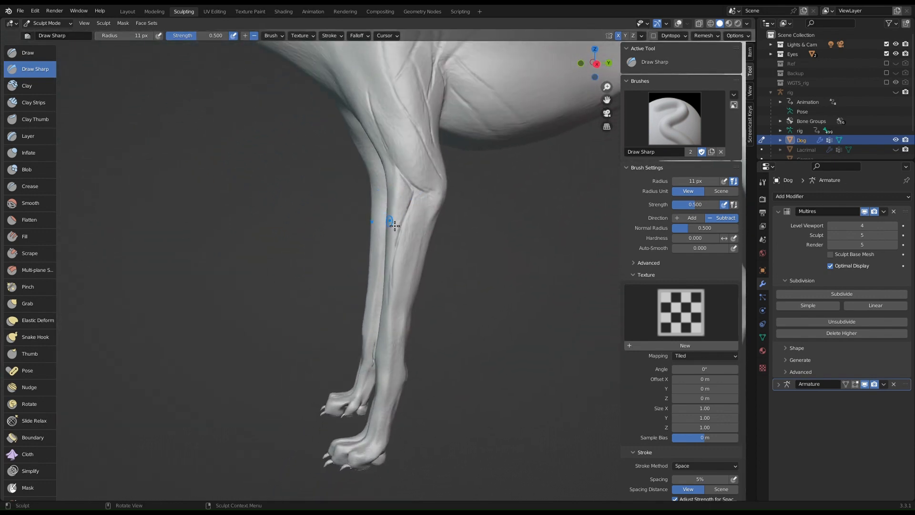
Step: Carve a second long crease down the middle of the forearm, parallel to the first one
{"action": "middle_click_drag", "start_coordinate": [394, 226], "coordinate": [428, 203], "text": "ctrl"}
{"action": "mouse_move", "coordinate": [433, 195]}
{"action": "left_mouse_down"}
{"action": "mouse_move", "coordinate": [429, 207]}
{"action": "mouse_move", "coordinate": [433, 184]}
{"action": "mouse_move", "coordinate": [421, 272]}
{"action": "left_mouse_up"}
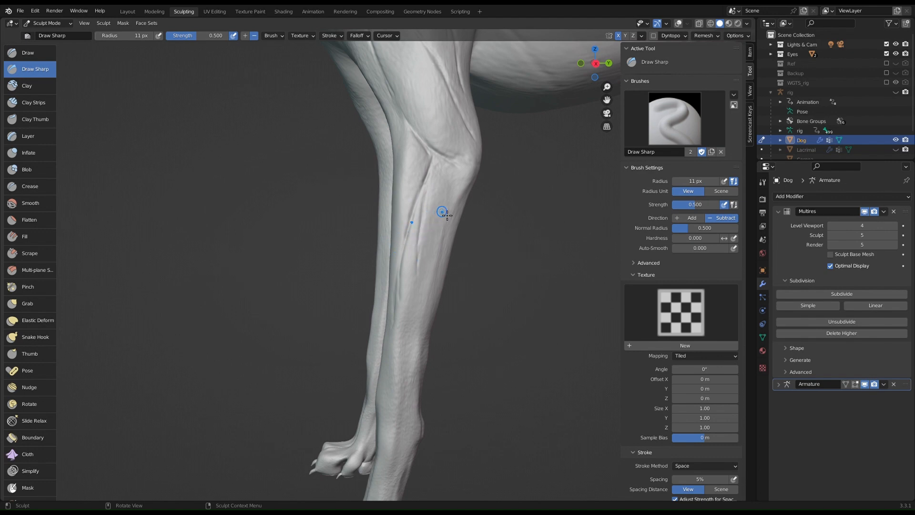
{"action": "left_click_drag", "start_coordinate": [447, 196], "coordinate": [431, 250]}
{"action": "left_click_drag", "start_coordinate": [442, 214], "coordinate": [426, 282]}
{"action": "left_click_drag", "start_coordinate": [433, 253], "coordinate": [416, 310]}
{"action": "left_click_drag", "start_coordinate": [420, 265], "coordinate": [414, 331]}
{"action": "left_click_drag", "start_coordinate": [418, 292], "coordinate": [412, 346]}
{"action": "left_click_drag", "start_coordinate": [412, 313], "coordinate": [406, 353]}
Step: Carve a third crease down the forearm behind the other two, from below the elbow to the lower leg
{"action": "mouse_move", "coordinate": [428, 265]}
{"action": "middle_mouse_down"}
{"action": "mouse_move", "coordinate": [423, 276]}
{"action": "mouse_move", "coordinate": [483, 220]}
{"action": "middle_mouse_up"}
{"action": "left_click_drag", "start_coordinate": [490, 146], "coordinate": [476, 199]}
{"action": "left_click_drag", "start_coordinate": [490, 152], "coordinate": [459, 271]}
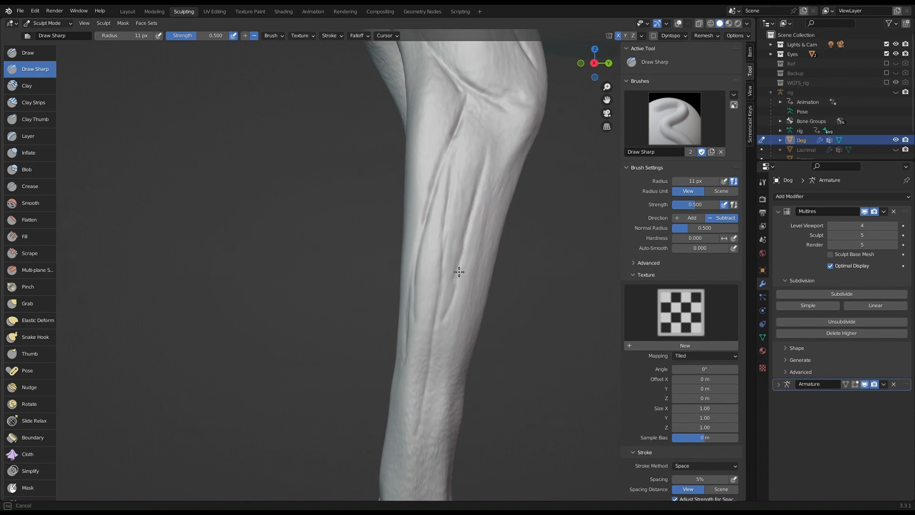
{"action": "left_click_drag", "start_coordinate": [458, 309], "coordinate": [452, 325]}
{"action": "mouse_move", "coordinate": [459, 284]}
{"action": "left_mouse_down"}
{"action": "mouse_move", "coordinate": [452, 331]}
{"action": "mouse_move", "coordinate": [435, 353]}
{"action": "left_mouse_up"}
{"action": "left_click_drag", "start_coordinate": [458, 279], "coordinate": [456, 287]}
{"action": "left_click_drag", "start_coordinate": [448, 336], "coordinate": [441, 385]}
{"action": "left_click_drag", "start_coordinate": [436, 427], "coordinate": [436, 422]}
{"action": "mouse_move", "coordinate": [433, 373]}
{"action": "left_mouse_down"}
{"action": "mouse_move", "coordinate": [434, 440]}
{"action": "mouse_move", "coordinate": [428, 424]}
{"action": "left_mouse_up"}
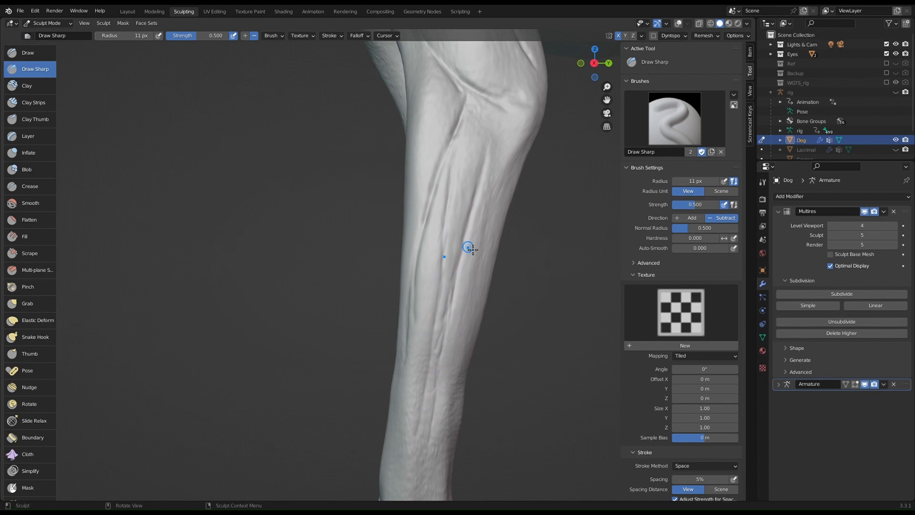
{"action": "left_click_drag", "start_coordinate": [460, 292], "coordinate": [450, 346]}
{"action": "left_click_drag", "start_coordinate": [458, 311], "coordinate": [447, 350]}
{"action": "mouse_move", "coordinate": [473, 237]}
{"action": "left_mouse_down"}
{"action": "mouse_move", "coordinate": [490, 139]}
{"action": "mouse_move", "coordinate": [484, 160]}
{"action": "mouse_move", "coordinate": [481, 153]}
{"action": "left_mouse_up"}
Step: Carve another crease along the rear edge of the upper forearm just below the elbow
{"action": "middle_click_drag", "start_coordinate": [482, 144], "coordinate": [470, 146]}
{"action": "left_click_drag", "start_coordinate": [489, 137], "coordinate": [489, 199]}
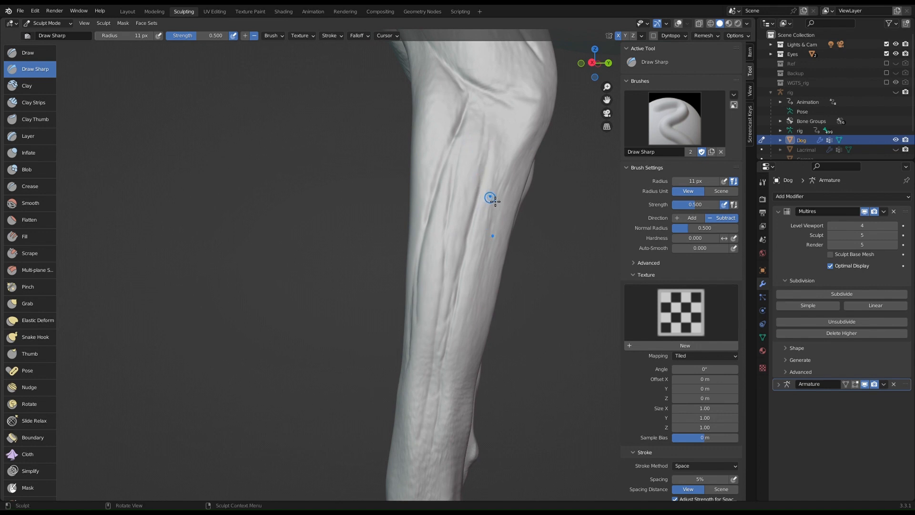
{"action": "left_click_drag", "start_coordinate": [499, 143], "coordinate": [497, 229]}
{"action": "left_click_drag", "start_coordinate": [499, 190], "coordinate": [496, 255]}
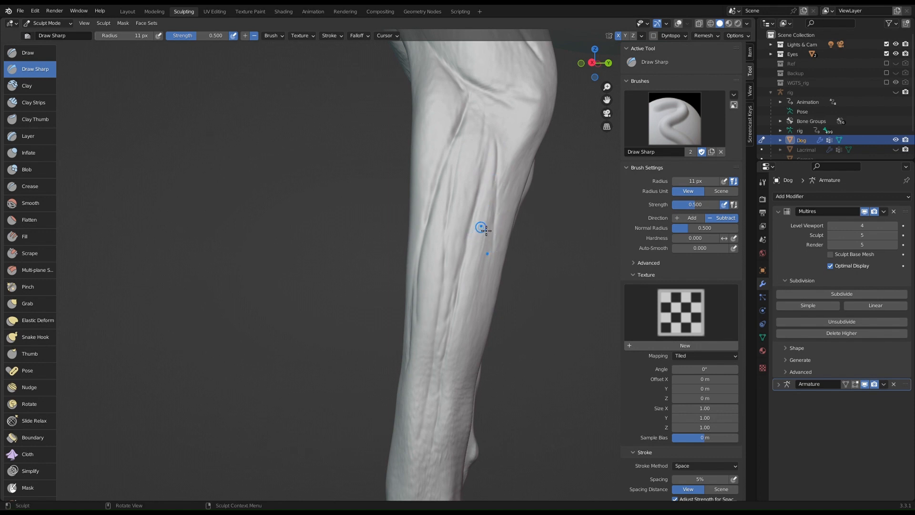
Step: Extend the rear forearm crease downward from below the elbow to the lower leg above the wrist
{"action": "left_click_drag", "start_coordinate": [499, 208], "coordinate": [489, 272]}
{"action": "left_click_drag", "start_coordinate": [496, 237], "coordinate": [479, 307]}
{"action": "left_click_drag", "start_coordinate": [488, 259], "coordinate": [466, 358]}
{"action": "mouse_move", "coordinate": [455, 324]}
{"action": "left_mouse_down"}
{"action": "mouse_move", "coordinate": [445, 351]}
{"action": "mouse_move", "coordinate": [452, 410]}
{"action": "left_mouse_up"}
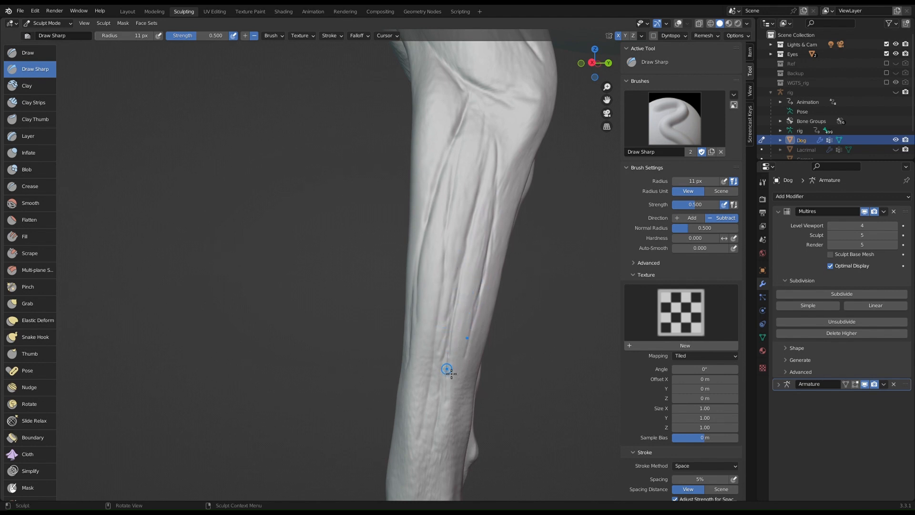
{"action": "left_click_drag", "start_coordinate": [468, 362], "coordinate": [455, 400]}
{"action": "mouse_move", "coordinate": [462, 376]}
{"action": "left_mouse_down"}
{"action": "mouse_move", "coordinate": [453, 460]}
{"action": "mouse_move", "coordinate": [441, 448]}
{"action": "left_mouse_up"}
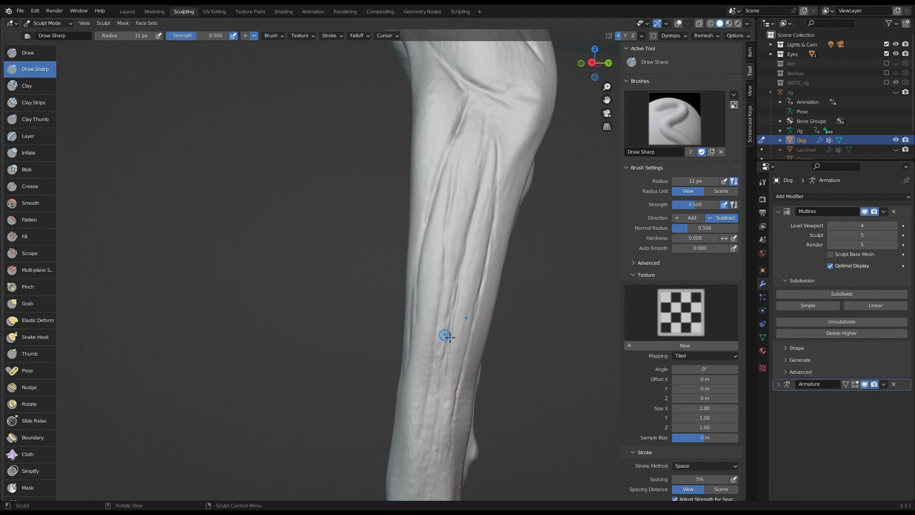
Step: Carve a short vertical groove low on the forearm, in front of the long creases
{"action": "mouse_move", "coordinate": [461, 262]}
{"action": "middle_mouse_down"}
{"action": "mouse_move", "coordinate": [444, 256]}
{"action": "mouse_move", "coordinate": [435, 221]}
{"action": "mouse_move", "coordinate": [502, 232]}
{"action": "middle_mouse_up"}
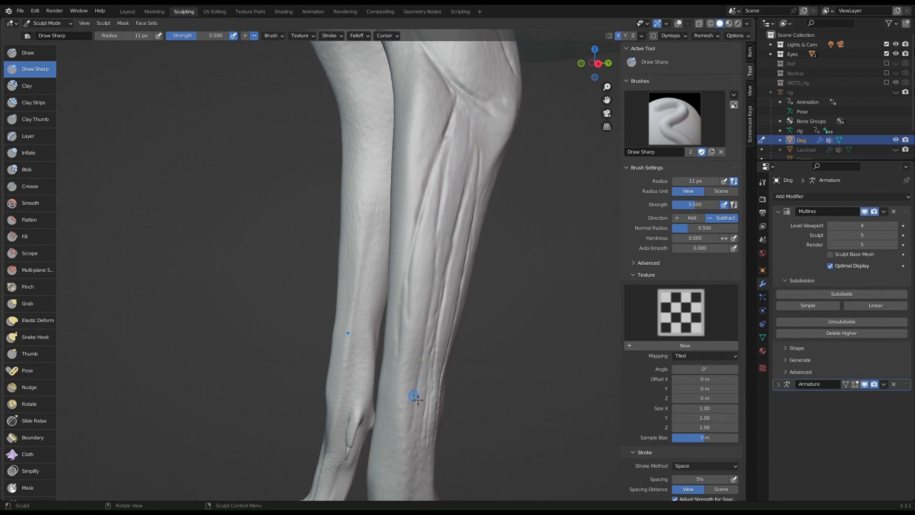
{"action": "left_click_drag", "start_coordinate": [415, 395], "coordinate": [411, 436]}
{"action": "left_click_drag", "start_coordinate": [414, 405], "coordinate": [408, 463]}
Step: Carve a diagonal crease across the lower part of the upper arm, from its front edge toward the elbow
{"action": "mouse_move", "coordinate": [429, 314]}
{"action": "middle_mouse_down"}
{"action": "mouse_move", "coordinate": [419, 300]}
{"action": "mouse_move", "coordinate": [439, 272]}
{"action": "mouse_move", "coordinate": [456, 284]}
{"action": "mouse_move", "coordinate": [409, 268]}
{"action": "mouse_move", "coordinate": [457, 209]}
{"action": "mouse_move", "coordinate": [311, 242]}
{"action": "middle_mouse_up"}
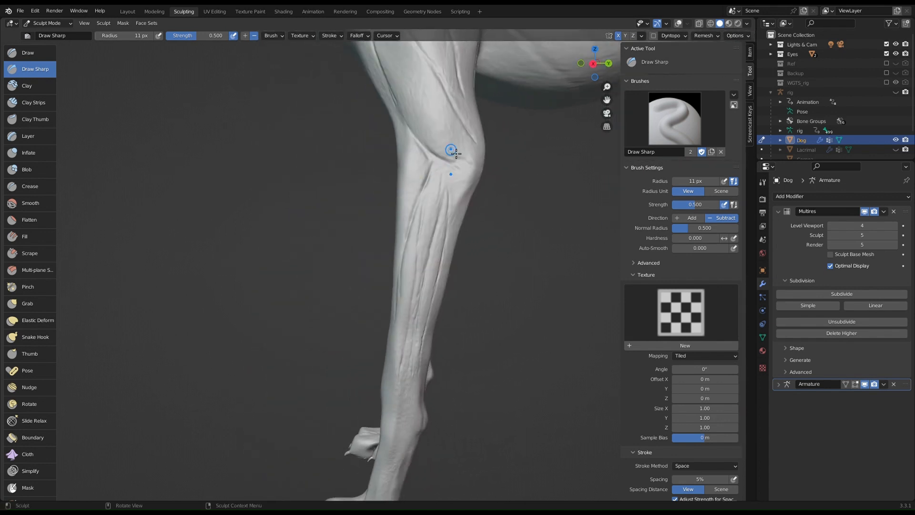
{"action": "middle_click_drag", "start_coordinate": [456, 153], "coordinate": [399, 360], "text": "shift"}
{"action": "middle_click_drag", "start_coordinate": [366, 261], "coordinate": [376, 281]}
{"action": "middle_click_drag", "start_coordinate": [369, 317], "coordinate": [379, 299]}
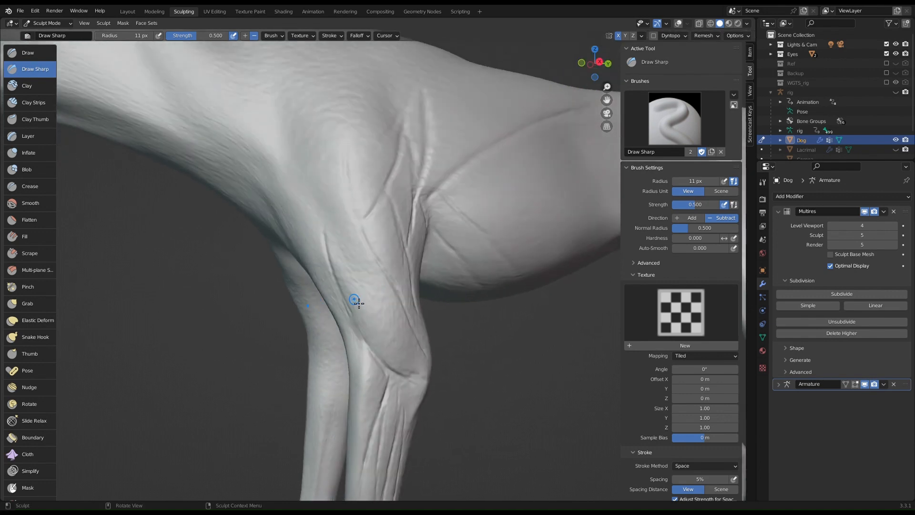
{"action": "left_click_drag", "start_coordinate": [348, 298], "coordinate": [363, 316]}
{"action": "left_click_drag", "start_coordinate": [405, 340], "coordinate": [386, 333]}
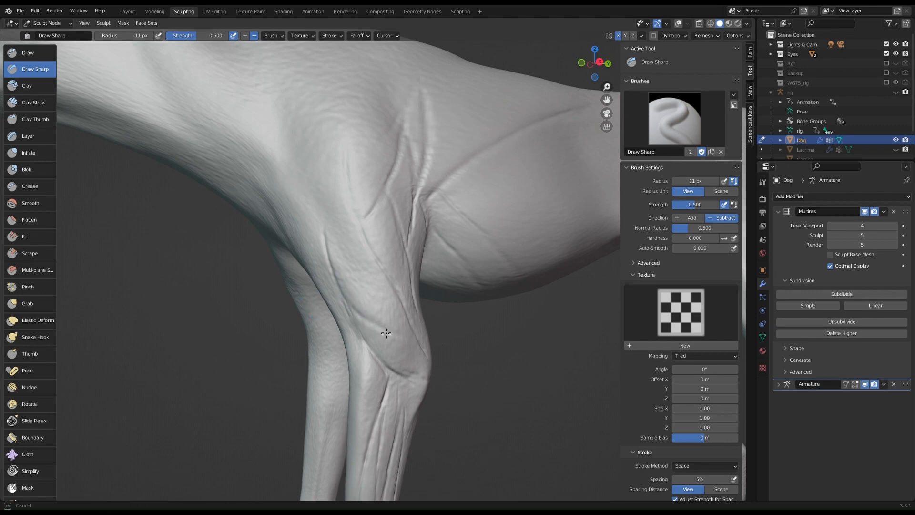
Step: Set the brush radius to 40 px and smooth out the long crease running down the middle of the upper arm
{"action": "middle_click_drag", "start_coordinate": [415, 349], "coordinate": [373, 258]}
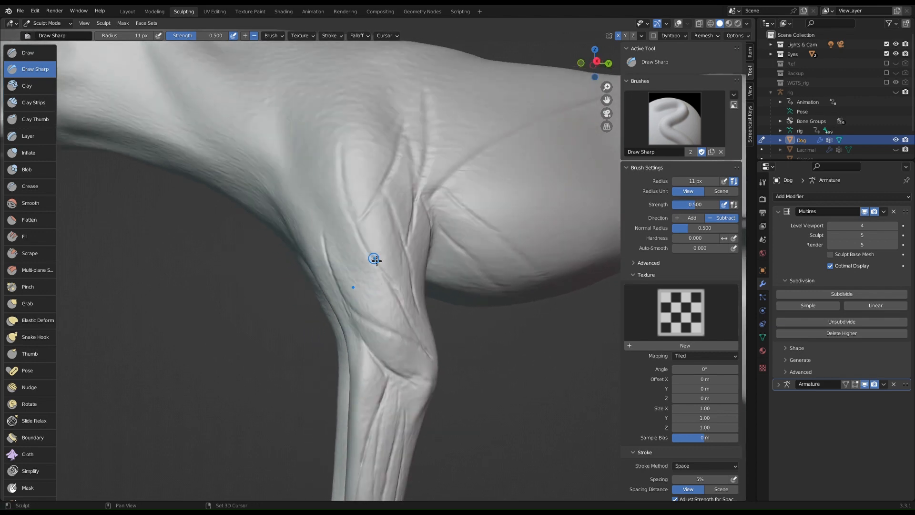
{"action": "left_click_drag", "start_coordinate": [363, 234], "coordinate": [364, 244]}
{"action": "key", "text": "s"}
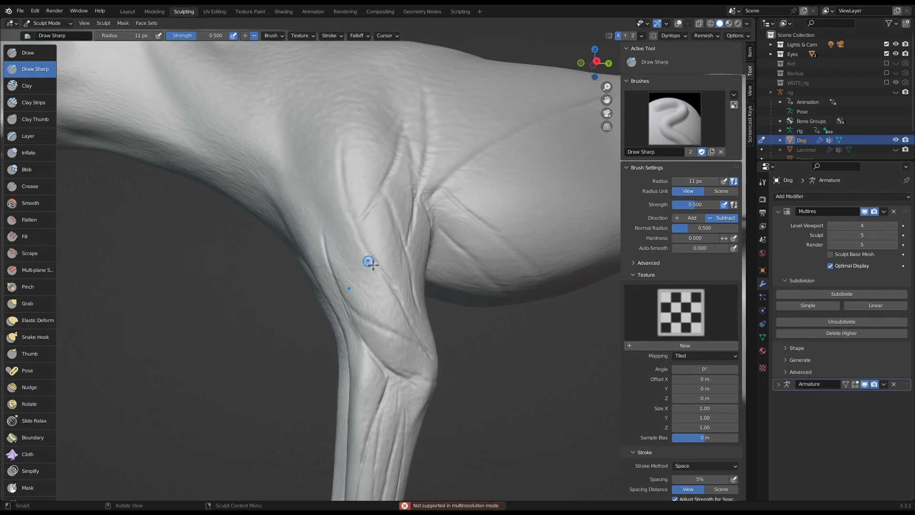
{"action": "key", "text": "f"}
{"action": "left_click", "coordinate": [383, 260]}
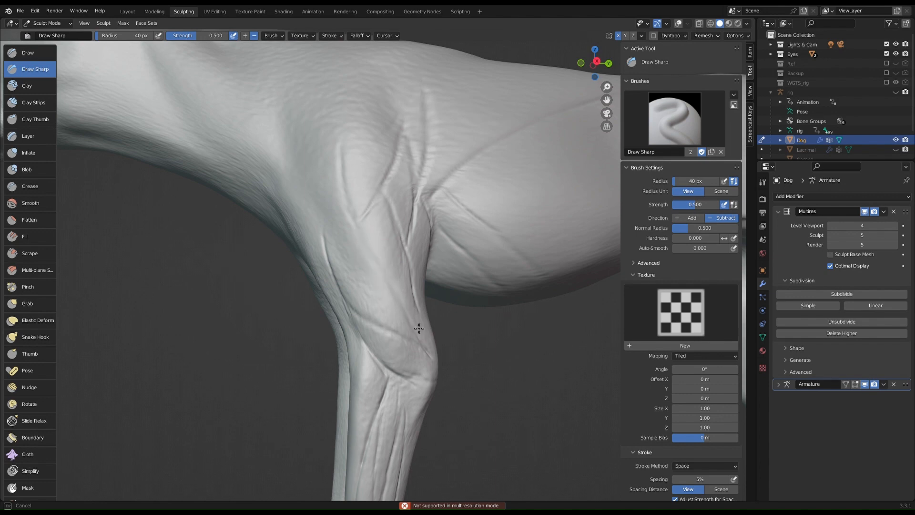
{"action": "left_click_drag", "start_coordinate": [374, 250], "coordinate": [371, 241]}
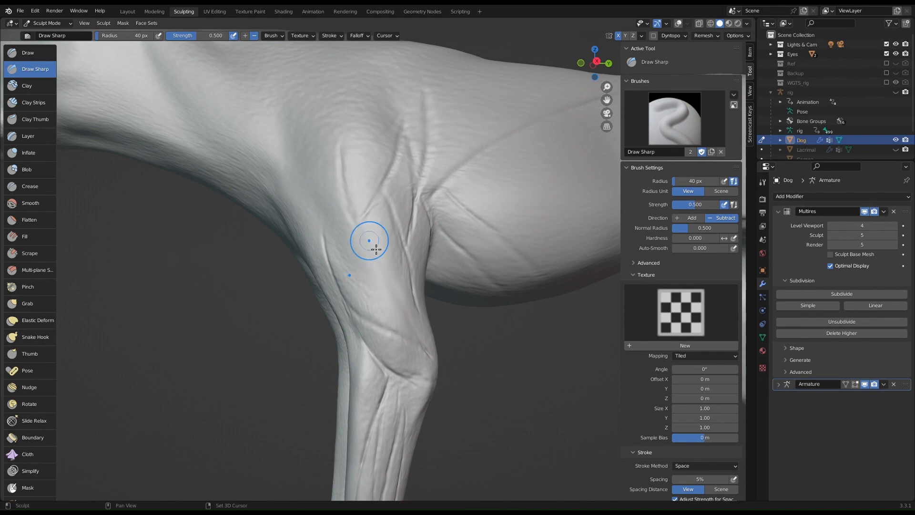
{"action": "middle_click_drag", "start_coordinate": [366, 249], "coordinate": [364, 255]}
{"action": "left_click_drag", "start_coordinate": [380, 244], "coordinate": [403, 192]}
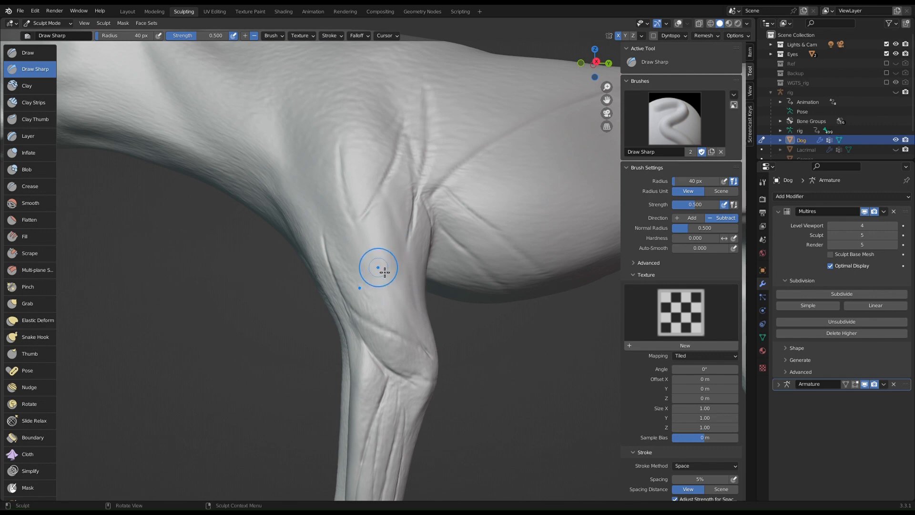
Step: Set the brush radius to 19 px and recarve the upper-arm crease from the base of the shoulder fold to the elbow
{"action": "mouse_move", "coordinate": [382, 271]}
{"action": "middle_mouse_down"}
{"action": "mouse_move", "coordinate": [400, 275]}
{"action": "mouse_move", "coordinate": [393, 278]}
{"action": "middle_mouse_up"}
{"action": "key", "text": "f"}
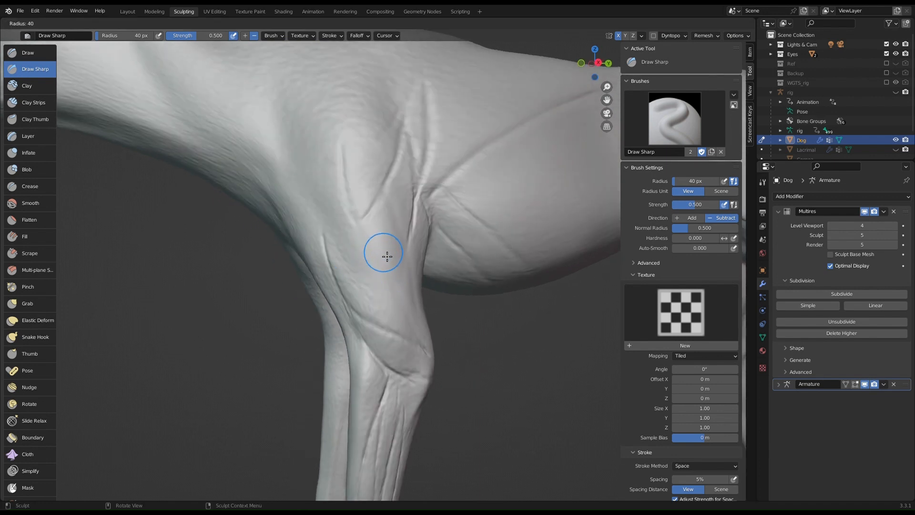
{"action": "left_click", "coordinate": [379, 251]}
{"action": "middle_click_drag", "start_coordinate": [364, 256], "coordinate": [364, 256]}
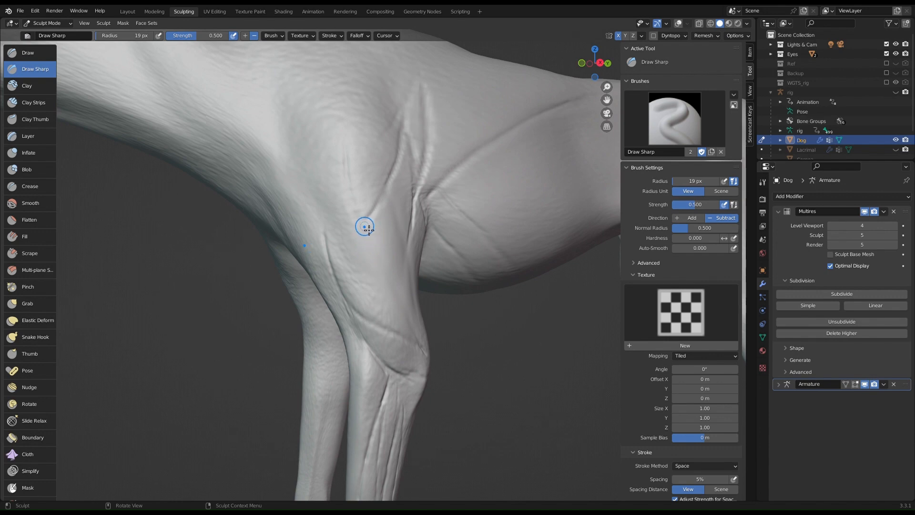
{"action": "left_click_drag", "start_coordinate": [365, 224], "coordinate": [388, 266]}
{"action": "left_click_drag", "start_coordinate": [388, 267], "coordinate": [412, 312]}
{"action": "left_click_drag", "start_coordinate": [399, 287], "coordinate": [426, 347]}
{"action": "left_click_drag", "start_coordinate": [400, 293], "coordinate": [431, 349]}
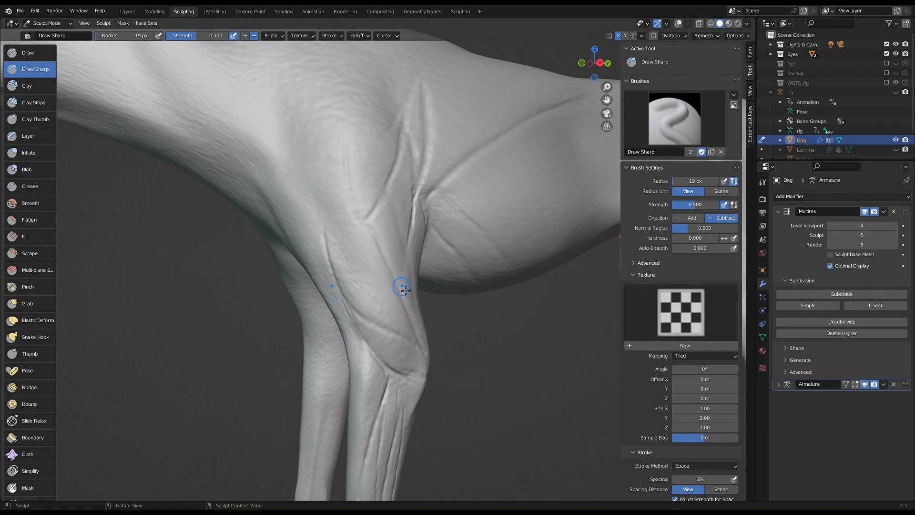
{"action": "left_click_drag", "start_coordinate": [412, 318], "coordinate": [415, 326]}
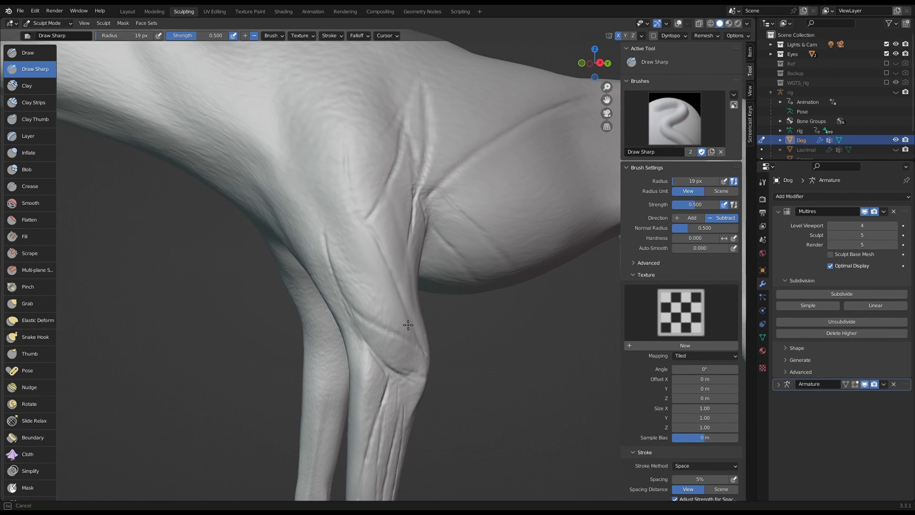
{"action": "left_click_drag", "start_coordinate": [428, 359], "coordinate": [429, 361]}
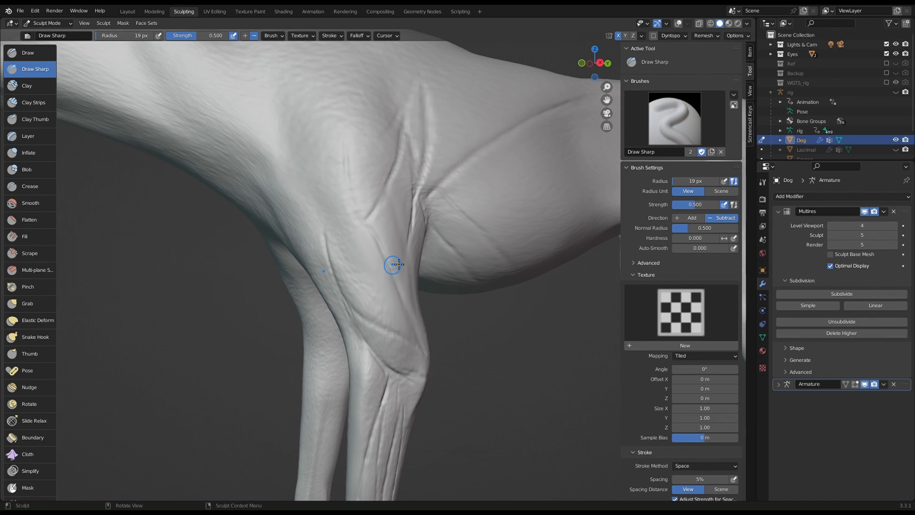
Step: Deepen the vertical armpit crease along the rear edge of the upper arm
{"action": "middle_click_drag", "start_coordinate": [400, 250], "coordinate": [387, 249]}
{"action": "left_click_drag", "start_coordinate": [413, 225], "coordinate": [415, 253]}
{"action": "left_click_drag", "start_coordinate": [414, 232], "coordinate": [415, 252]}
{"action": "left_click_drag", "start_coordinate": [416, 214], "coordinate": [410, 248]}
{"action": "left_click_drag", "start_coordinate": [413, 231], "coordinate": [406, 266]}
Step: Rework the front of the shoulder, smoothing out the vertical crease and extending the lower shoulder fold forward to the front arm crease
{"action": "mouse_move", "coordinate": [404, 208]}
{"action": "middle_mouse_down"}
{"action": "mouse_move", "coordinate": [400, 185]}
{"action": "mouse_move", "coordinate": [387, 202]}
{"action": "middle_mouse_up"}
{"action": "left_click_drag", "start_coordinate": [341, 223], "coordinate": [356, 181]}
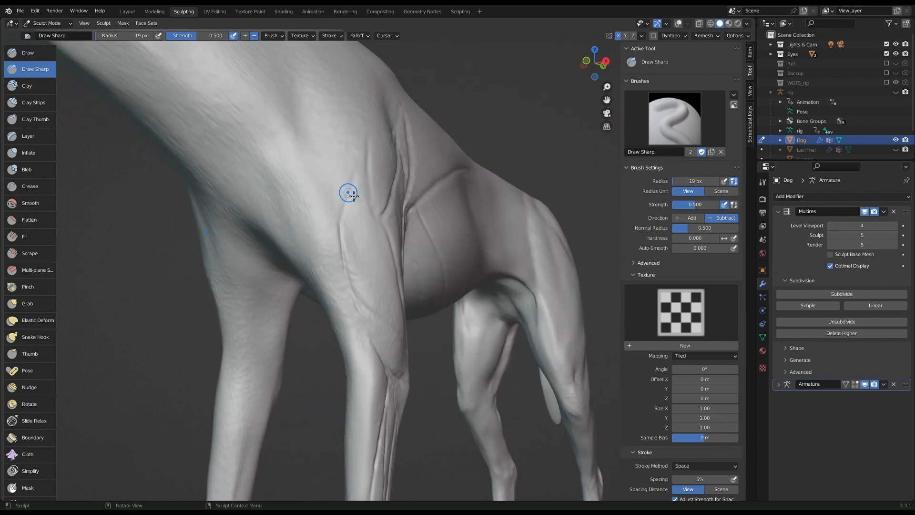
{"action": "middle_click_drag", "start_coordinate": [354, 196], "coordinate": [306, 210]}
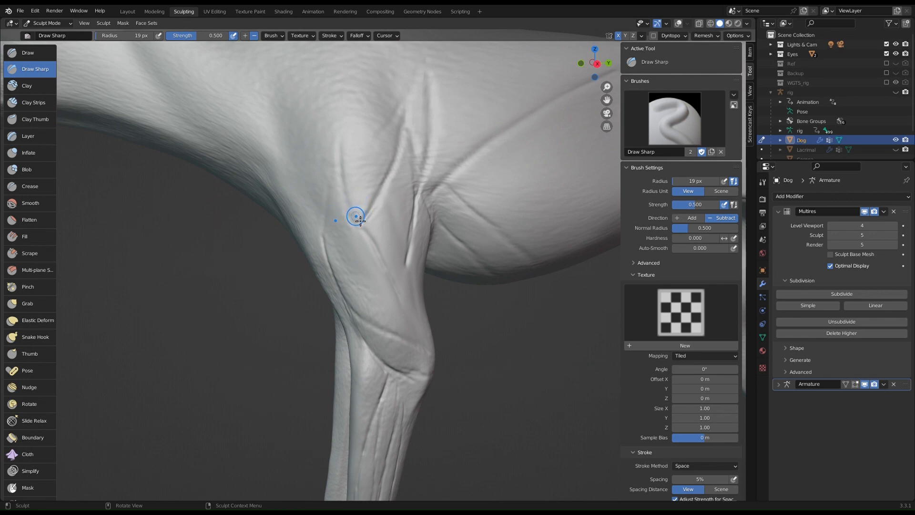
{"action": "left_click_drag", "start_coordinate": [334, 277], "coordinate": [324, 235]}
{"action": "mouse_move", "coordinate": [348, 163]}
{"action": "left_mouse_down"}
{"action": "mouse_move", "coordinate": [341, 147]}
{"action": "mouse_move", "coordinate": [363, 220]}
{"action": "mouse_move", "coordinate": [333, 251]}
{"action": "left_mouse_up"}
Step: Carve a curved crease from the front of the shoulder up and back to the tip of the shoulder fold
{"action": "middle_click_drag", "start_coordinate": [356, 230], "coordinate": [362, 212]}
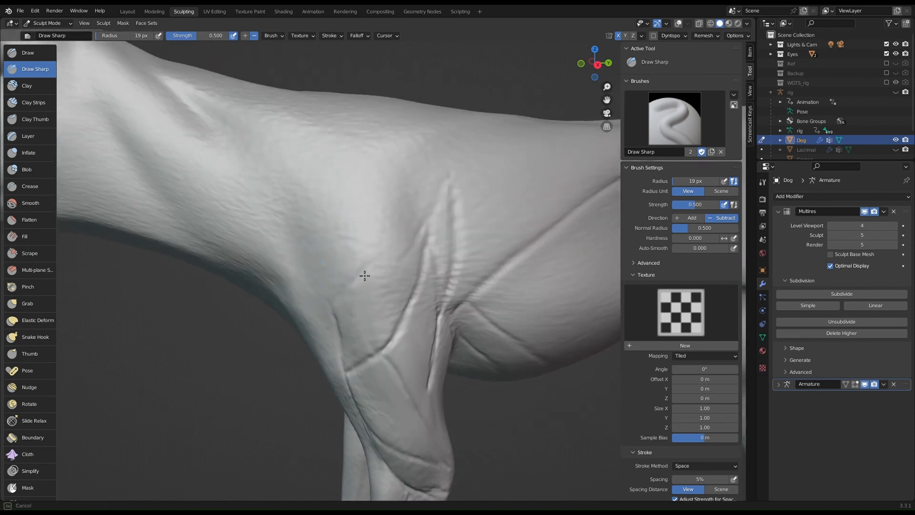
{"action": "left_click_drag", "start_coordinate": [367, 264], "coordinate": [402, 242]}
{"action": "mouse_move", "coordinate": [405, 235]}
{"action": "left_mouse_down"}
{"action": "mouse_move", "coordinate": [394, 245]}
{"action": "mouse_move", "coordinate": [431, 235]}
{"action": "mouse_move", "coordinate": [420, 295]}
{"action": "mouse_move", "coordinate": [424, 265]}
{"action": "left_mouse_up"}
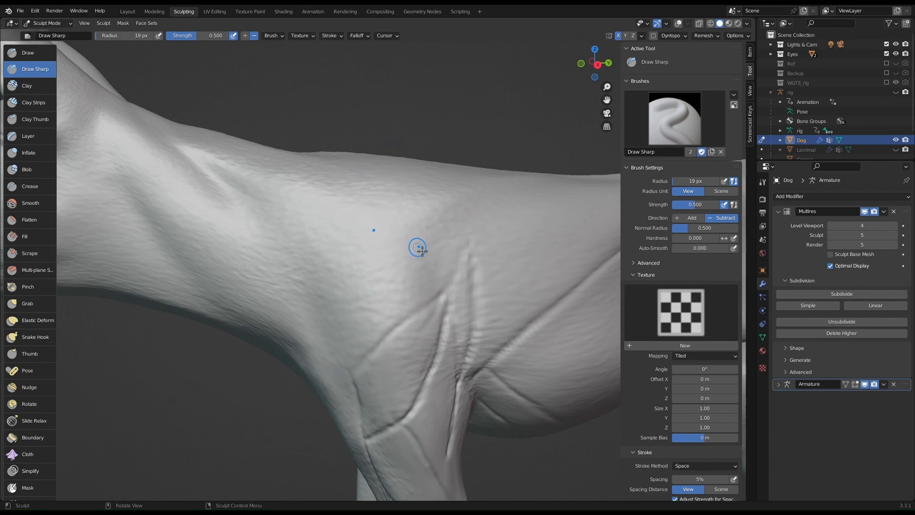
Step: Carve a second curved crease higher on the shoulder blade and extend it diagonally up toward the back
{"action": "left_click_drag", "start_coordinate": [370, 315], "coordinate": [392, 257]}
{"action": "left_click_drag", "start_coordinate": [367, 308], "coordinate": [390, 259]}
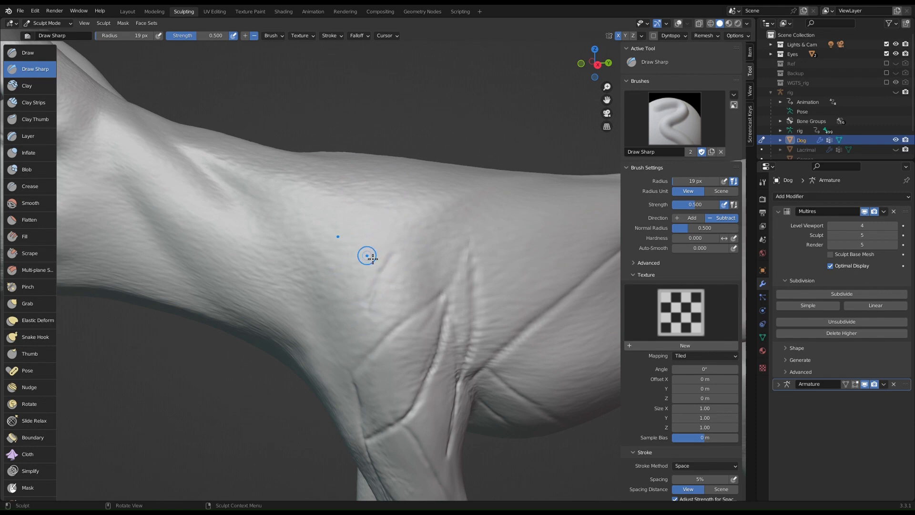
{"action": "middle_click_drag", "start_coordinate": [411, 271], "coordinate": [425, 269]}
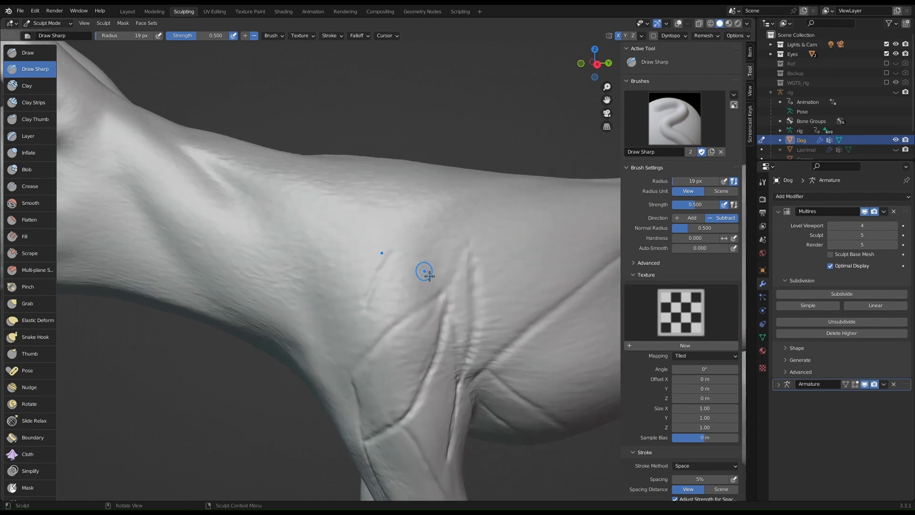
{"action": "left_click_drag", "start_coordinate": [424, 270], "coordinate": [443, 299]}
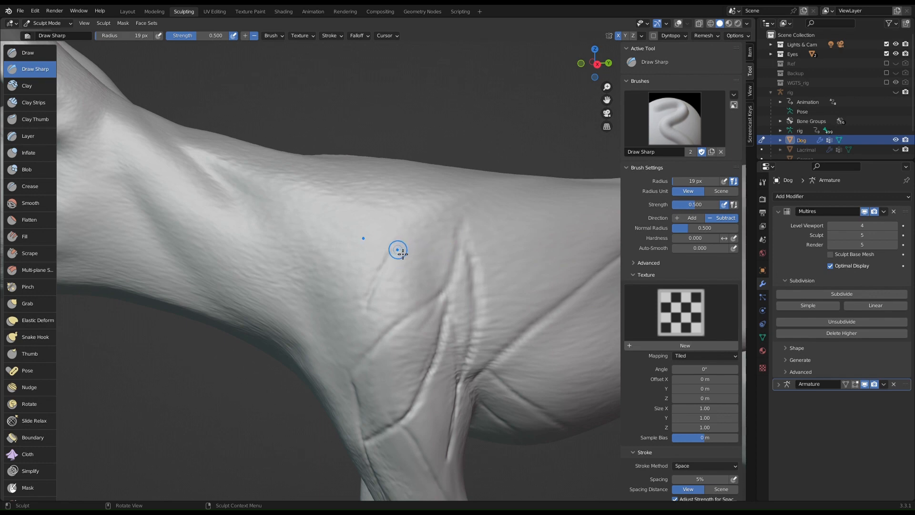
{"action": "left_click_drag", "start_coordinate": [392, 259], "coordinate": [454, 221]}
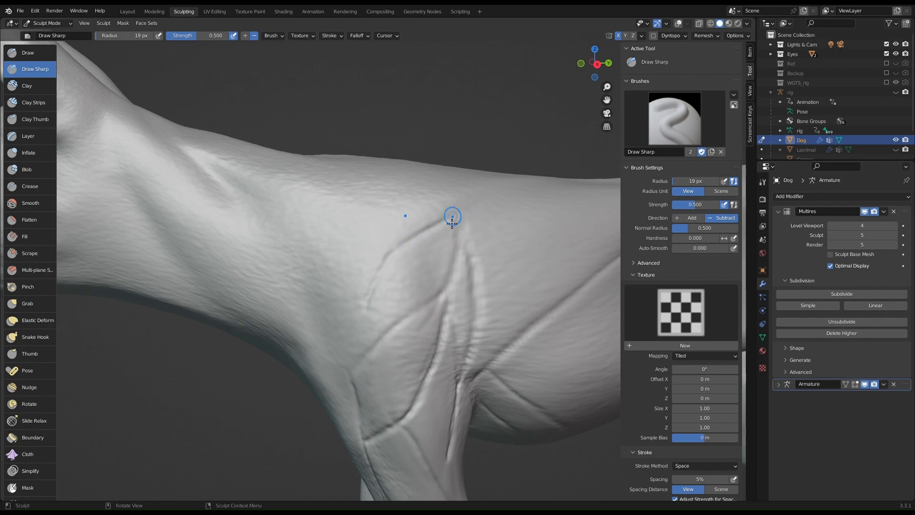
{"action": "middle_click_drag", "start_coordinate": [520, 194], "coordinate": [505, 219]}
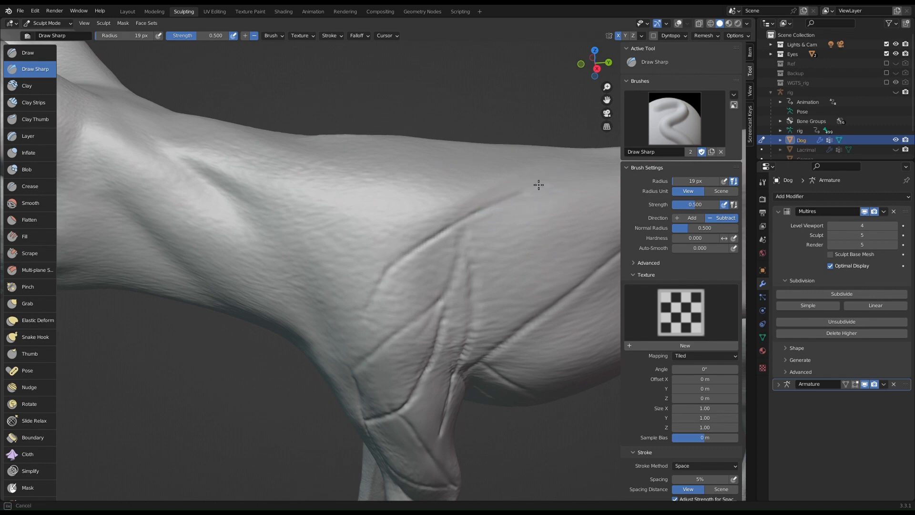
{"action": "middle_click_drag", "start_coordinate": [514, 204], "coordinate": [509, 269]}
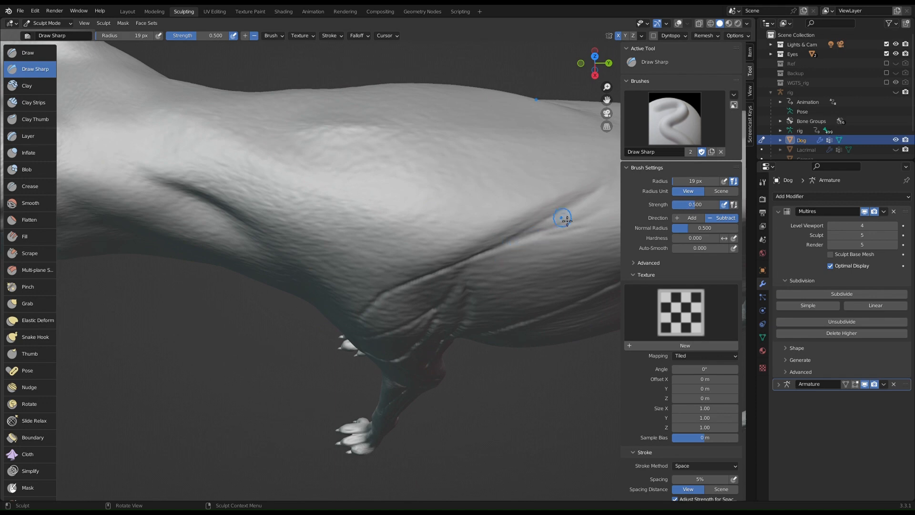
{"action": "middle_click_drag", "start_coordinate": [587, 185], "coordinate": [378, 206]}
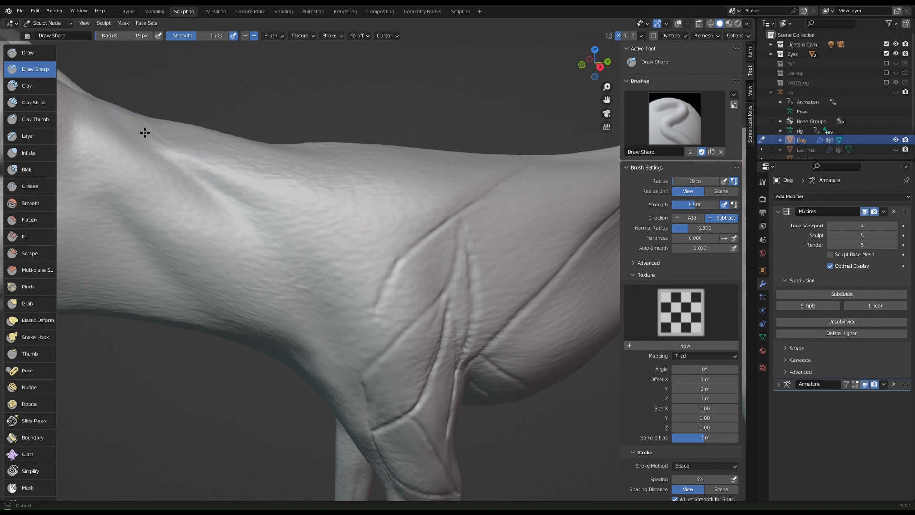
Step: Carve a long diagonal crease from the nape down to the shoulder and a second one rising from its lower end toward the withers
{"action": "left_click_drag", "start_coordinate": [137, 122], "coordinate": [262, 221]}
{"action": "left_click_drag", "start_coordinate": [222, 188], "coordinate": [297, 249]}
{"action": "left_click_drag", "start_coordinate": [261, 224], "coordinate": [333, 272]}
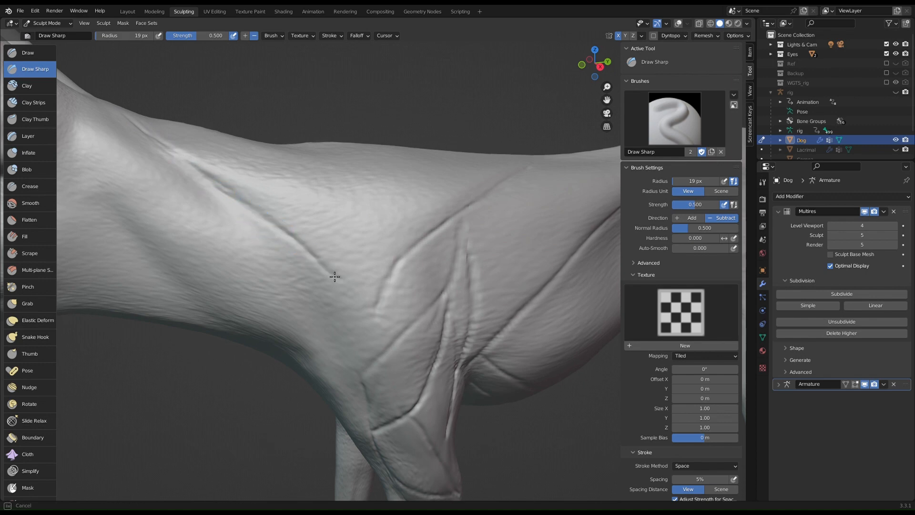
{"action": "mouse_move", "coordinate": [305, 243]}
{"action": "left_mouse_down"}
{"action": "mouse_move", "coordinate": [337, 279]}
{"action": "mouse_move", "coordinate": [359, 247]}
{"action": "mouse_move", "coordinate": [366, 200]}
{"action": "left_mouse_up"}
{"action": "left_click_drag", "start_coordinate": [354, 276], "coordinate": [370, 183]}
Step: Carve a long crease from behind the ear down the side of the neck to the front of the chest
{"action": "mouse_move", "coordinate": [469, 186]}
{"action": "middle_mouse_down", "text": "ctrl"}
{"action": "mouse_move", "coordinate": [374, 231]}
{"action": "mouse_move", "coordinate": [464, 223]}
{"action": "mouse_move", "coordinate": [443, 227]}
{"action": "mouse_move", "coordinate": [491, 190]}
{"action": "mouse_move", "coordinate": [476, 191]}
{"action": "middle_mouse_up", "text": "ctrl"}
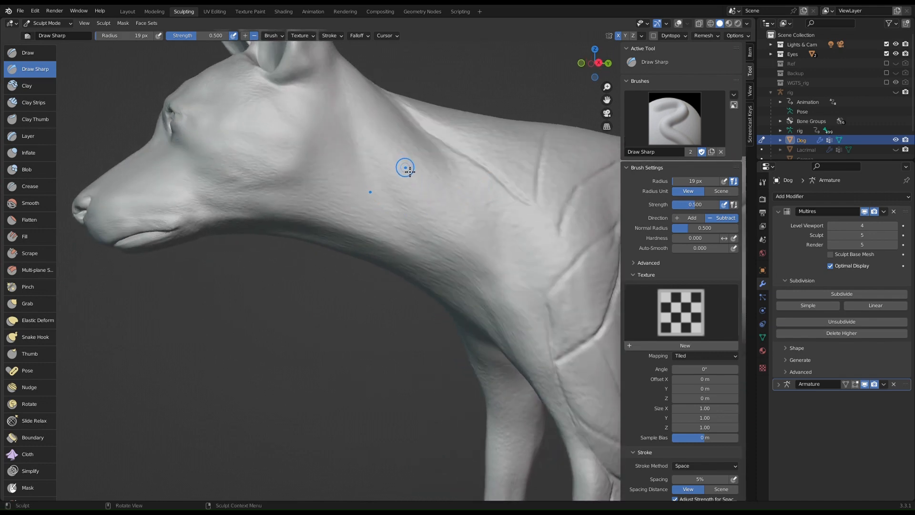
{"action": "middle_click_drag", "start_coordinate": [427, 152], "coordinate": [365, 116]}
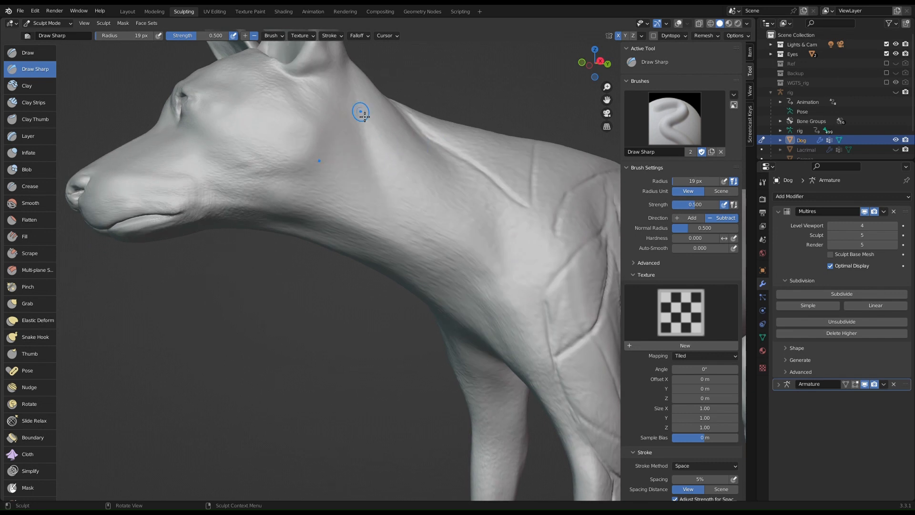
{"action": "mouse_move", "coordinate": [355, 96]}
{"action": "left_mouse_down"}
{"action": "mouse_move", "coordinate": [402, 204]}
{"action": "mouse_move", "coordinate": [370, 132]}
{"action": "mouse_move", "coordinate": [398, 191]}
{"action": "left_mouse_up"}
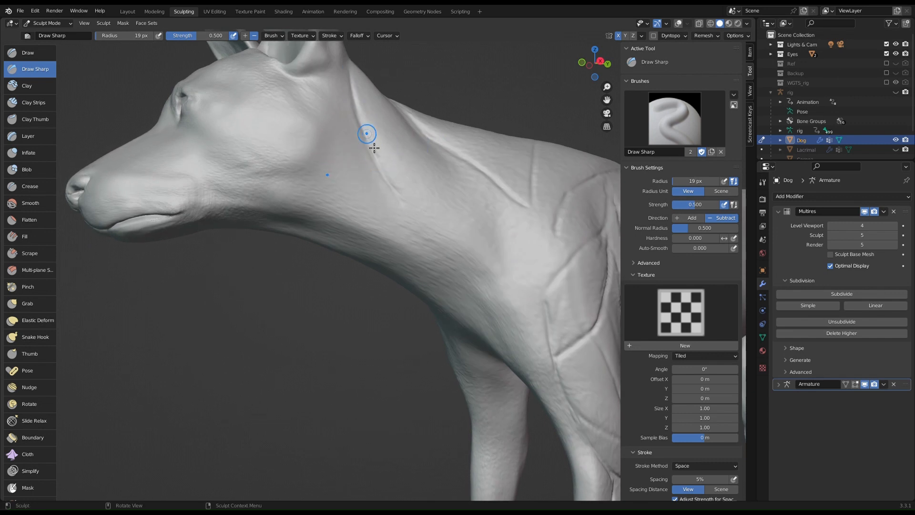
{"action": "left_click_drag", "start_coordinate": [373, 143], "coordinate": [429, 247]}
{"action": "mouse_move", "coordinate": [394, 206]}
{"action": "middle_mouse_down"}
{"action": "mouse_move", "coordinate": [420, 202]}
{"action": "mouse_move", "coordinate": [416, 208]}
{"action": "middle_mouse_up"}
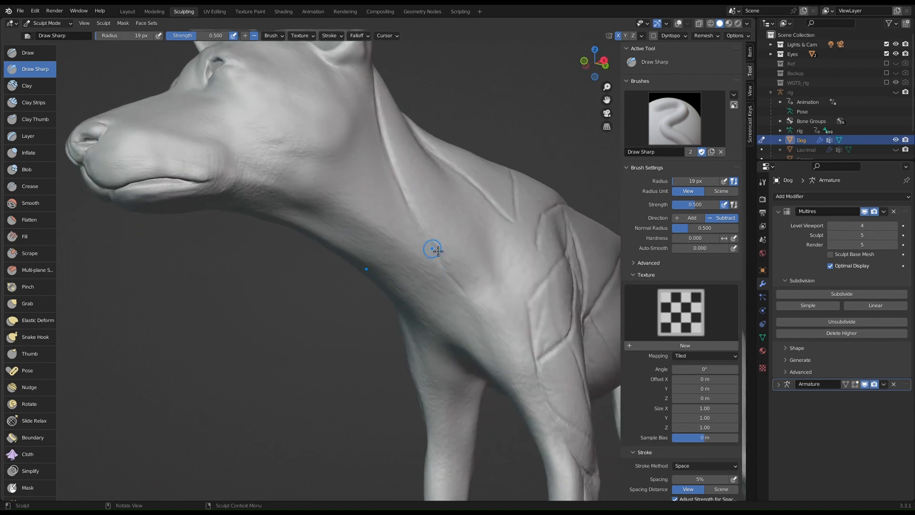
{"action": "middle_click_drag", "start_coordinate": [433, 249], "coordinate": [434, 240]}
{"action": "left_click_drag", "start_coordinate": [438, 255], "coordinate": [498, 364]}
{"action": "middle_click_drag", "start_coordinate": [441, 249], "coordinate": [414, 277]}
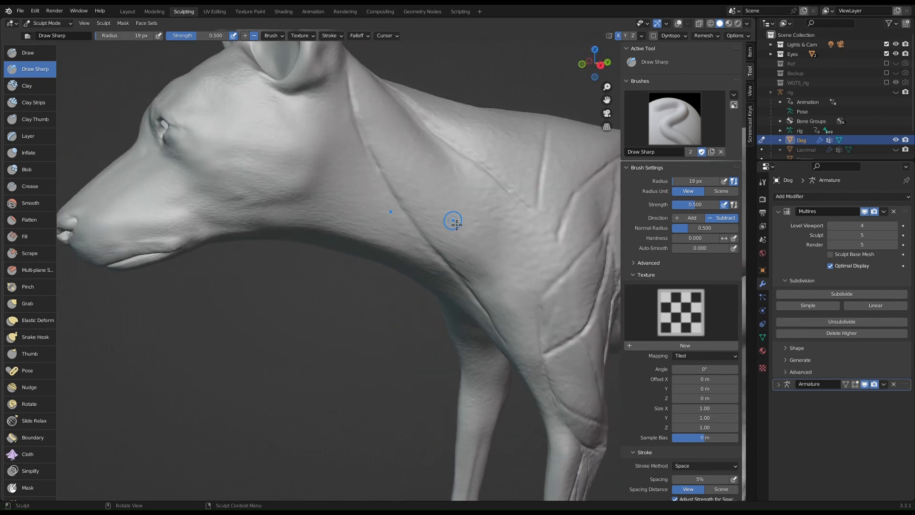
{"action": "middle_click_drag", "start_coordinate": [453, 220], "coordinate": [438, 226]}
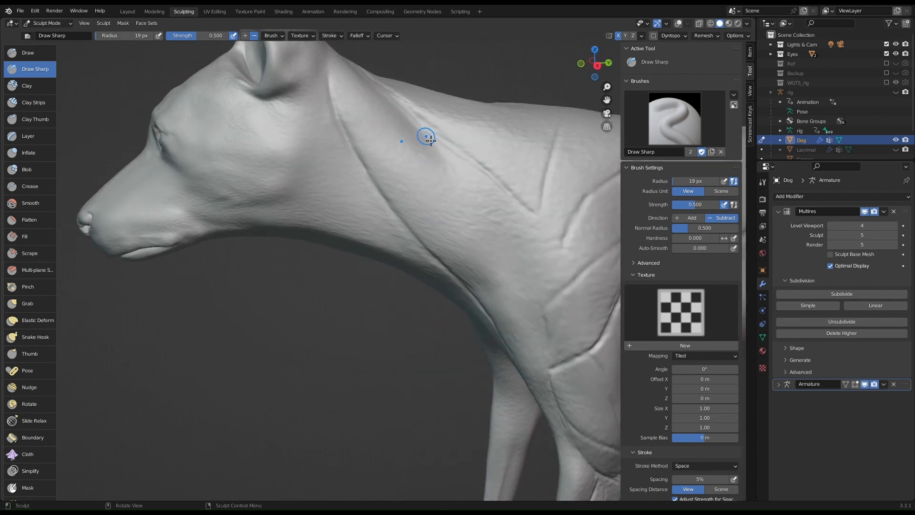
{"action": "mouse_move", "coordinate": [430, 138]}
{"action": "middle_mouse_down"}
{"action": "mouse_move", "coordinate": [421, 143]}
{"action": "mouse_move", "coordinate": [428, 153]}
{"action": "middle_mouse_up"}
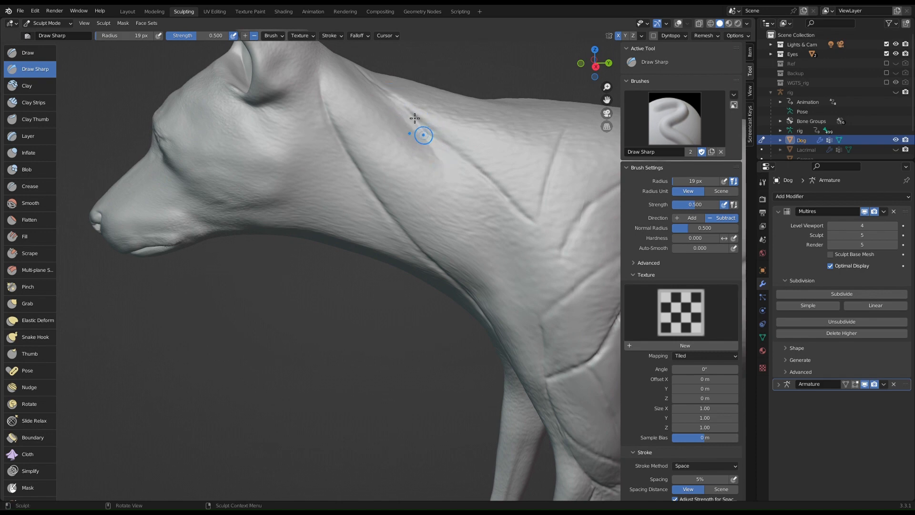
Step: Carve a long diagonal crease from the nape down the side of the neck toward the front of the shoulder
{"action": "left_click_drag", "start_coordinate": [414, 118], "coordinate": [466, 214]}
{"action": "left_click_drag", "start_coordinate": [428, 147], "coordinate": [472, 222]}
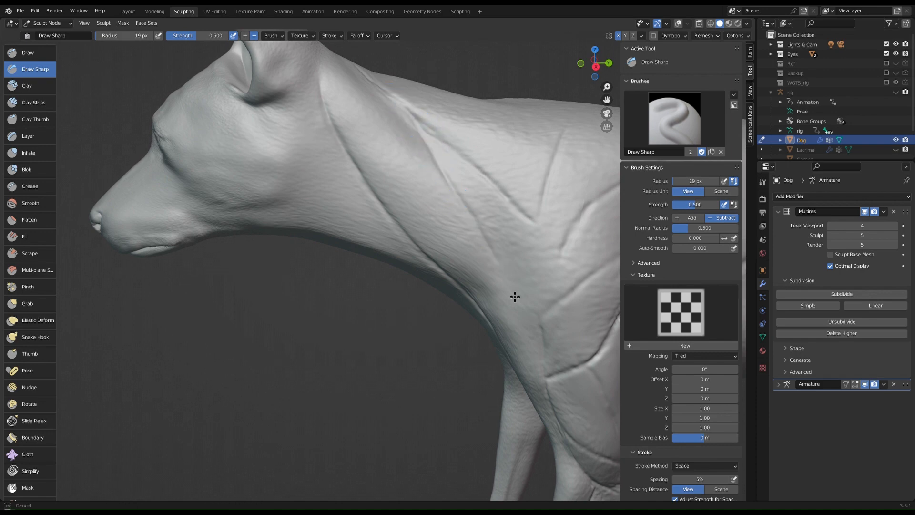
{"action": "mouse_move", "coordinate": [514, 296]}
{"action": "middle_mouse_down"}
{"action": "mouse_move", "coordinate": [490, 190]}
{"action": "mouse_move", "coordinate": [463, 196]}
{"action": "mouse_move", "coordinate": [491, 239]}
{"action": "middle_mouse_up"}
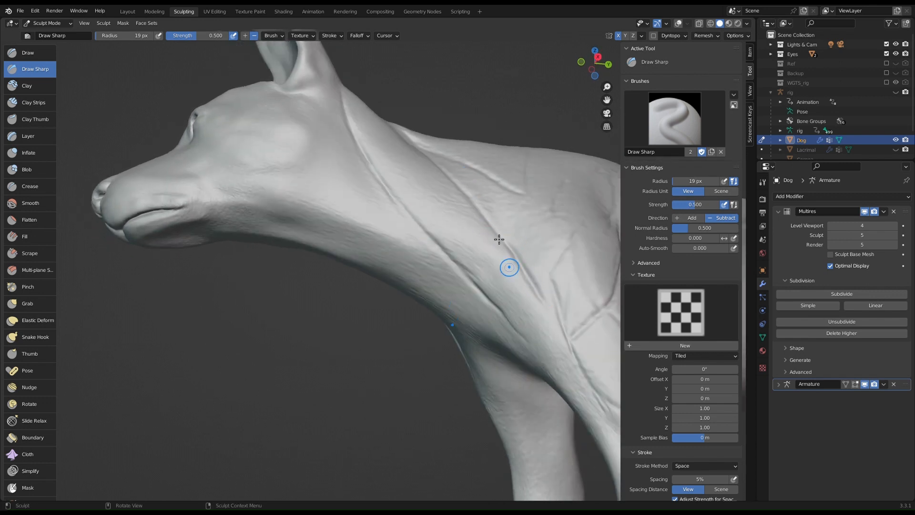
{"action": "middle_click_drag", "start_coordinate": [483, 208], "coordinate": [466, 236]}
{"action": "mouse_move", "coordinate": [429, 164]}
{"action": "middle_mouse_down"}
{"action": "mouse_move", "coordinate": [460, 151]}
{"action": "mouse_move", "coordinate": [452, 166]}
{"action": "mouse_move", "coordinate": [379, 181]}
{"action": "middle_mouse_up"}
{"action": "middle_click_drag", "start_coordinate": [466, 183], "coordinate": [440, 188]}
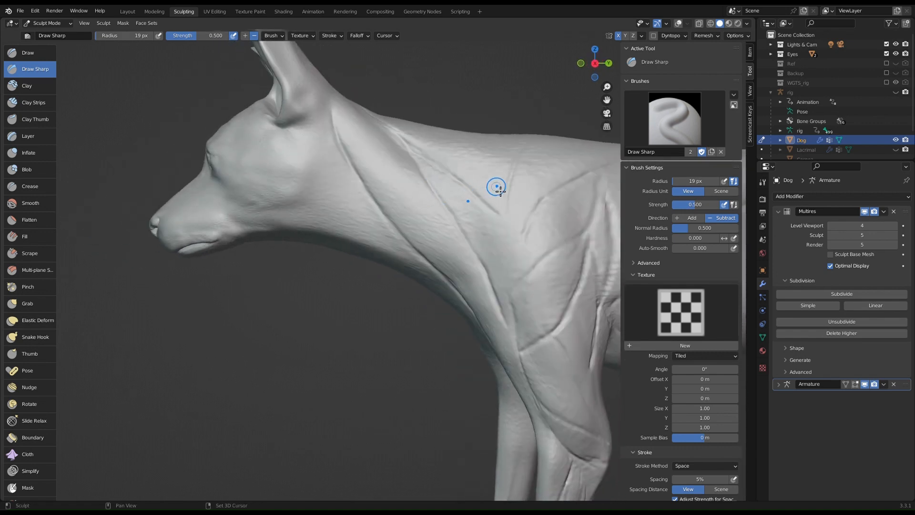
Step: Carve a series of shallow parallel rib grooves across the side of the ribcage behind the shoulder
{"action": "middle_click_drag", "start_coordinate": [501, 191], "coordinate": [328, 133], "text": "shift"}
{"action": "middle_click_drag", "start_coordinate": [450, 143], "coordinate": [308, 184], "text": "shift"}
{"action": "middle_click_drag", "start_coordinate": [438, 169], "coordinate": [339, 184], "text": "shift"}
{"action": "middle_click_drag", "start_coordinate": [410, 182], "coordinate": [329, 196], "text": "shift"}
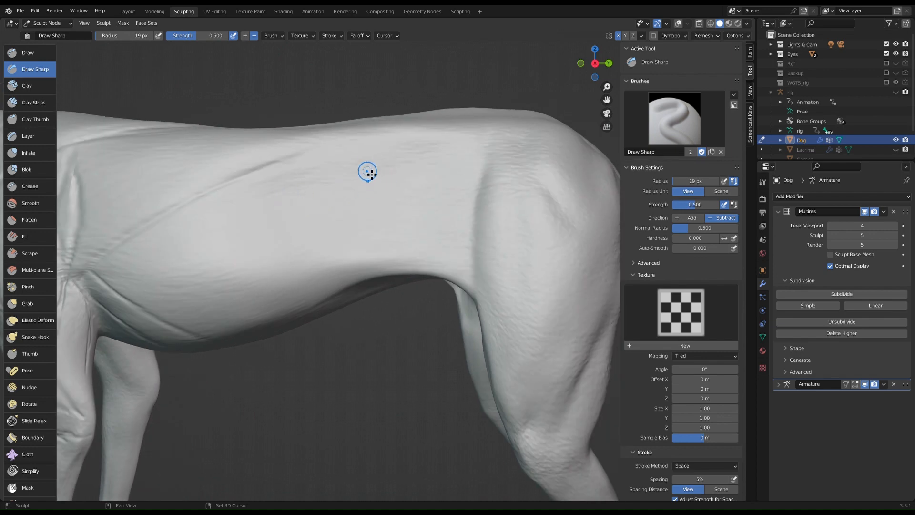
{"action": "middle_click_drag", "start_coordinate": [367, 172], "coordinate": [402, 182], "text": "shift"}
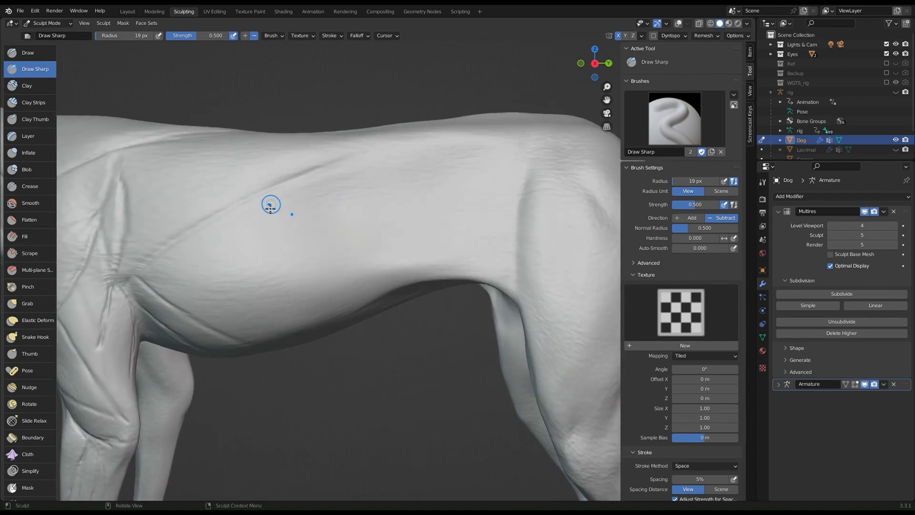
{"action": "middle_click_drag", "start_coordinate": [280, 202], "coordinate": [432, 177], "text": "shift"}
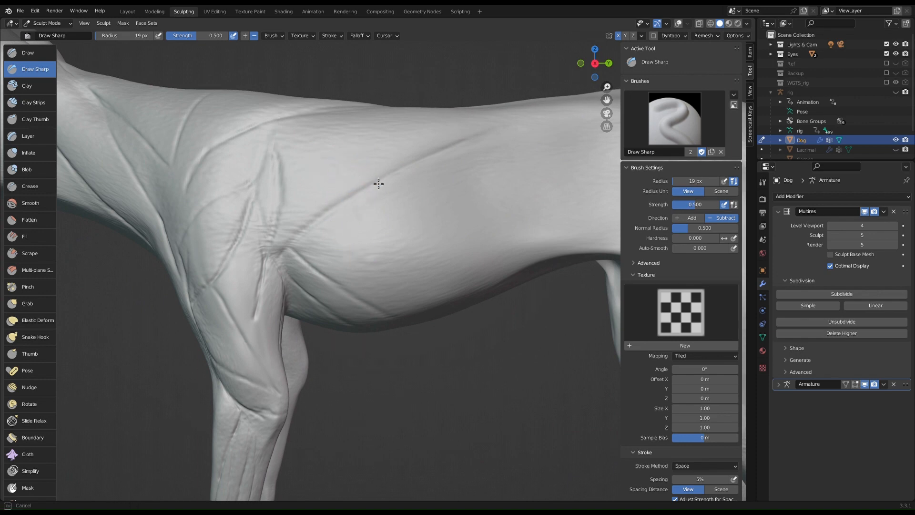
{"action": "left_click_drag", "start_coordinate": [386, 151], "coordinate": [420, 240]}
{"action": "left_click_drag", "start_coordinate": [457, 170], "coordinate": [465, 210]}
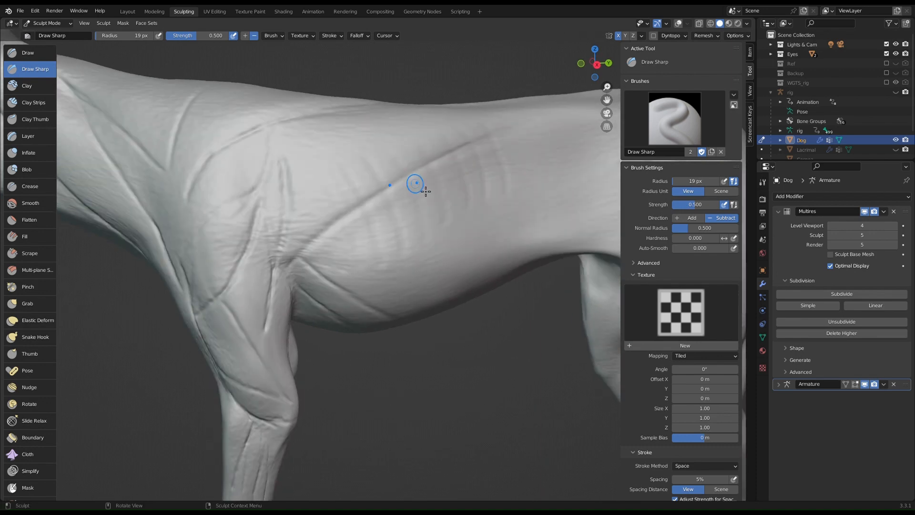
{"action": "mouse_move", "coordinate": [416, 184]}
{"action": "middle_mouse_down"}
{"action": "mouse_move", "coordinate": [390, 208]}
{"action": "mouse_move", "coordinate": [474, 206]}
{"action": "mouse_move", "coordinate": [479, 180]}
{"action": "mouse_move", "coordinate": [388, 194]}
{"action": "mouse_move", "coordinate": [496, 177]}
{"action": "mouse_move", "coordinate": [447, 179]}
{"action": "mouse_move", "coordinate": [441, 170]}
{"action": "middle_mouse_up"}
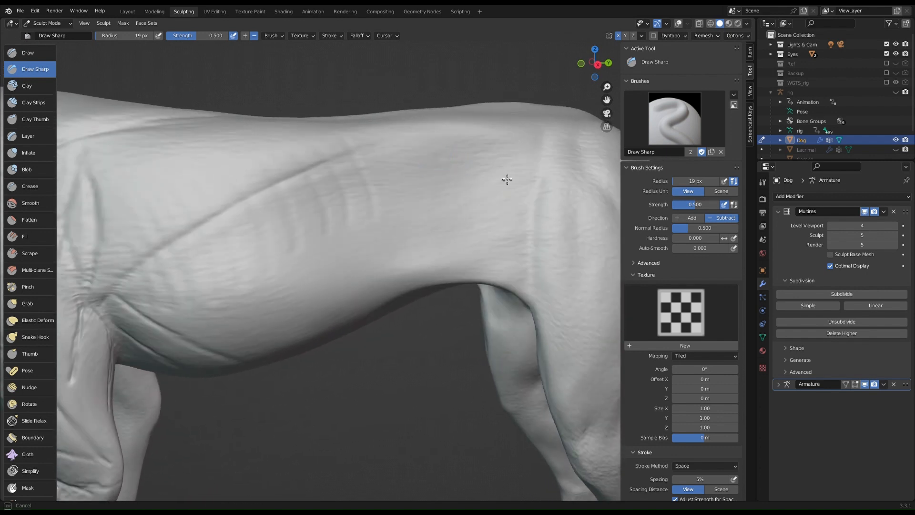
Step: Carve a diagonal crease from the loin down to the front of the thigh and a small hooked crease over the hip point
{"action": "left_click_drag", "start_coordinate": [433, 152], "coordinate": [542, 185]}
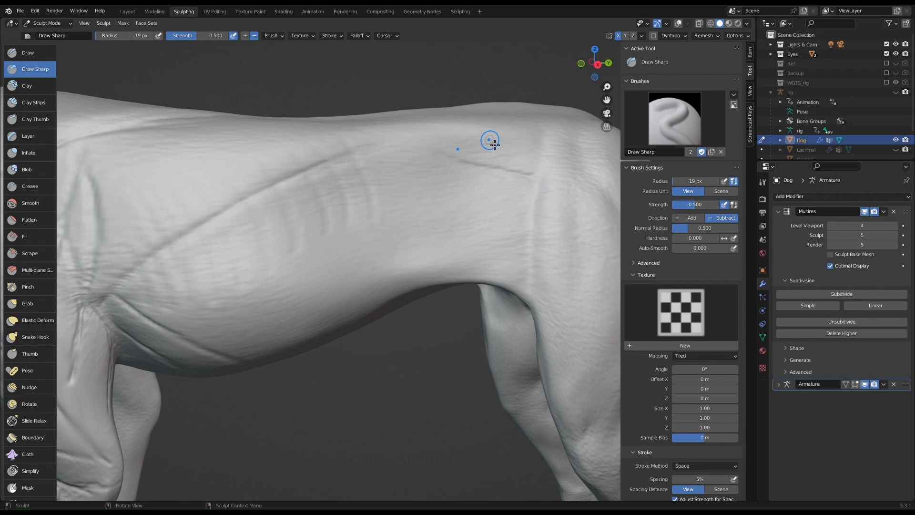
{"action": "middle_click_drag", "start_coordinate": [494, 144], "coordinate": [483, 153]}
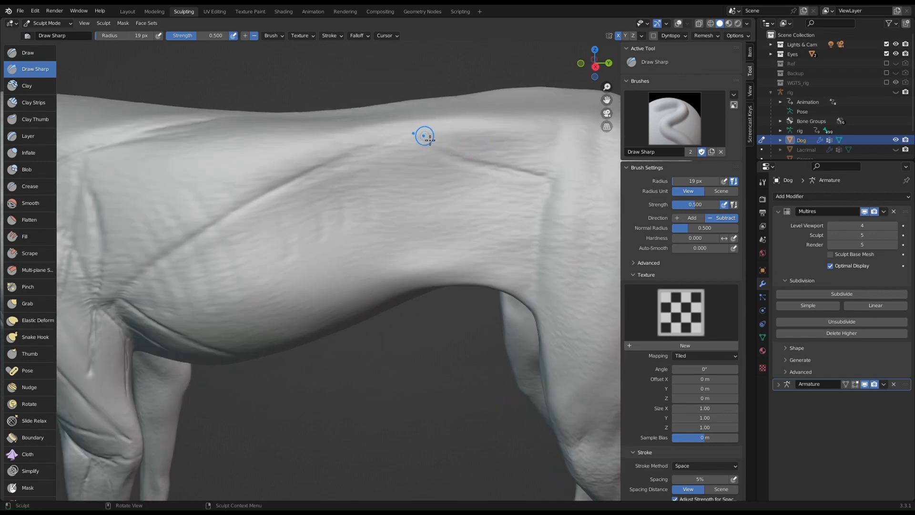
{"action": "mouse_move", "coordinate": [433, 135]}
{"action": "middle_mouse_down"}
{"action": "mouse_move", "coordinate": [435, 153]}
{"action": "mouse_move", "coordinate": [503, 166]}
{"action": "mouse_move", "coordinate": [535, 143]}
{"action": "mouse_move", "coordinate": [535, 157]}
{"action": "mouse_move", "coordinate": [582, 134]}
{"action": "middle_mouse_up"}
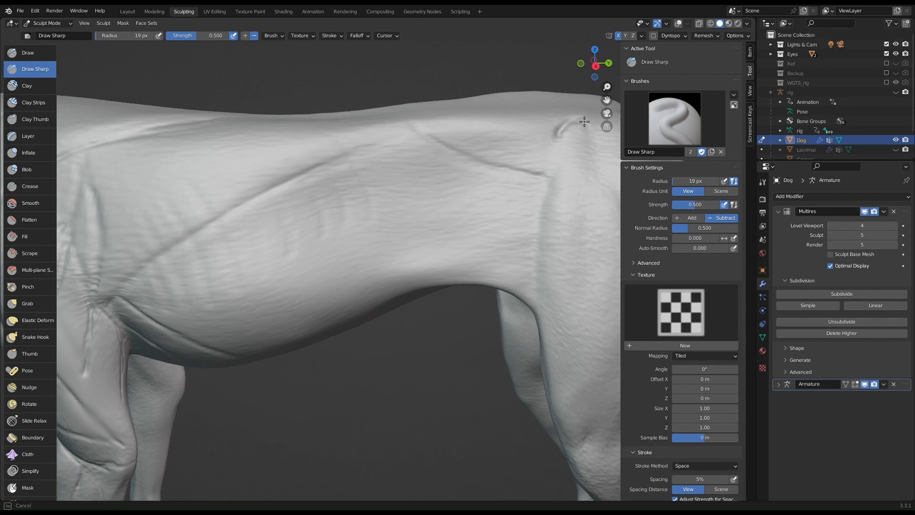
{"action": "mouse_move", "coordinate": [589, 129]}
{"action": "middle_mouse_down"}
{"action": "mouse_move", "coordinate": [533, 164]}
{"action": "mouse_move", "coordinate": [530, 145]}
{"action": "middle_mouse_up"}
Step: Carve a crease along the front edge of the thigh from the hip point down to the flank fold
{"action": "left_click_drag", "start_coordinate": [508, 161], "coordinate": [507, 205]}
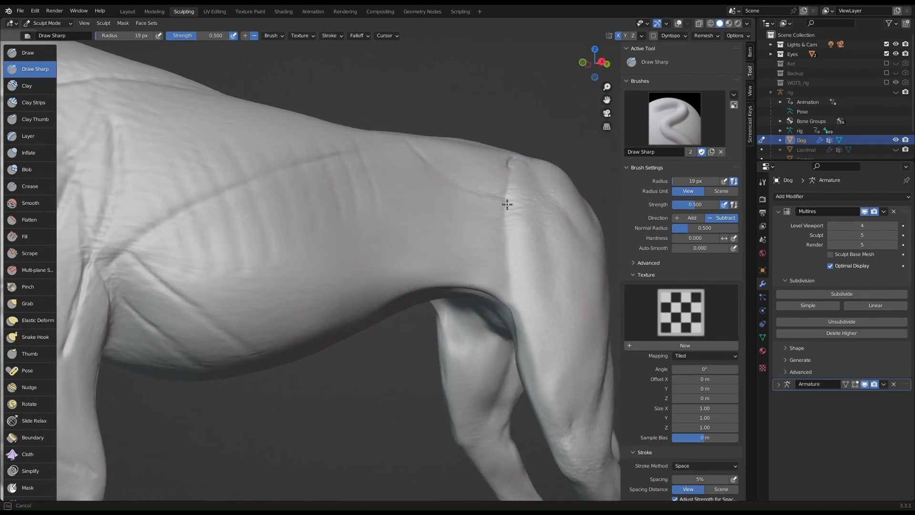
{"action": "left_click_drag", "start_coordinate": [509, 242], "coordinate": [509, 296]}
{"action": "mouse_move", "coordinate": [509, 296]}
{"action": "middle_mouse_down"}
{"action": "mouse_move", "coordinate": [504, 259]}
{"action": "mouse_move", "coordinate": [483, 249]}
{"action": "middle_mouse_up"}
{"action": "middle_click_drag", "start_coordinate": [523, 208], "coordinate": [515, 215]}
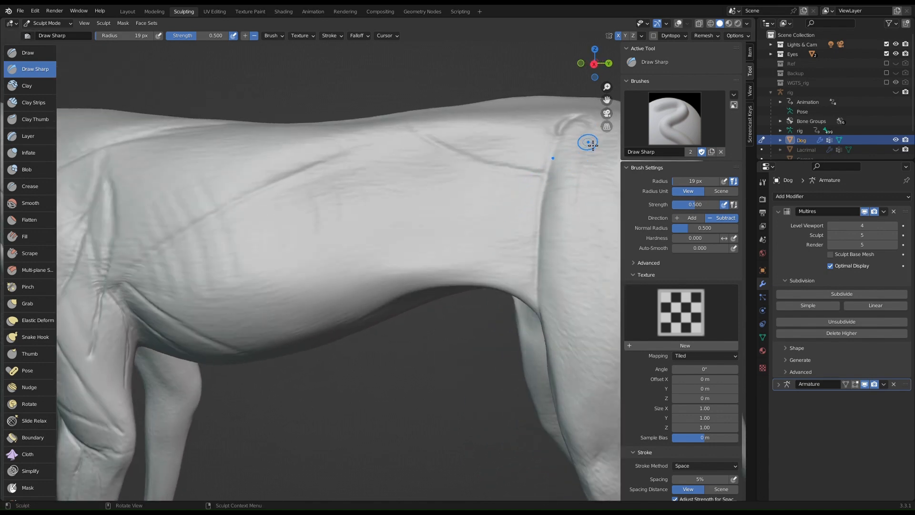
Step: Carve a second, parallel crease from the hip point down the front of the thigh toward the knee
{"action": "mouse_move", "coordinate": [584, 165]}
{"action": "left_mouse_down"}
{"action": "mouse_move", "coordinate": [561, 267]}
{"action": "mouse_move", "coordinate": [567, 294]}
{"action": "left_mouse_up"}
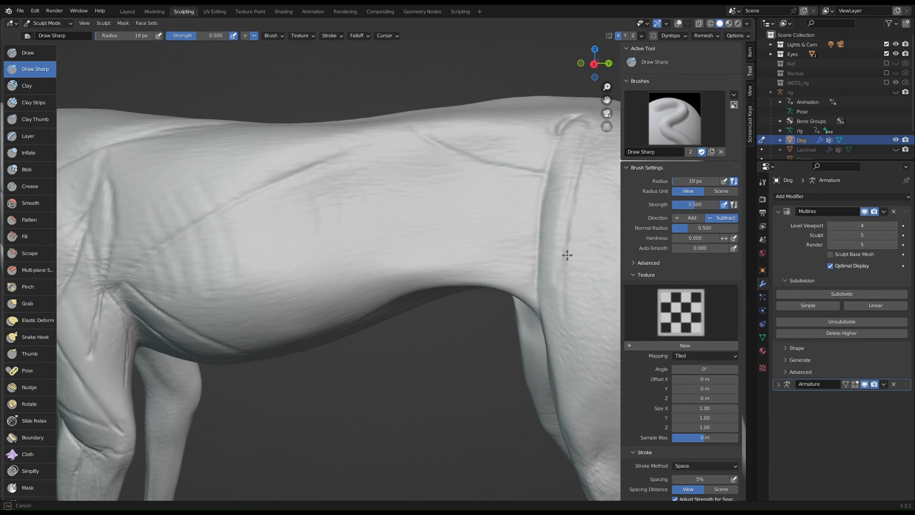
{"action": "left_click_drag", "start_coordinate": [566, 255], "coordinate": [569, 343]}
{"action": "left_click_drag", "start_coordinate": [565, 285], "coordinate": [571, 385]}
{"action": "left_click_drag", "start_coordinate": [560, 327], "coordinate": [572, 395]}
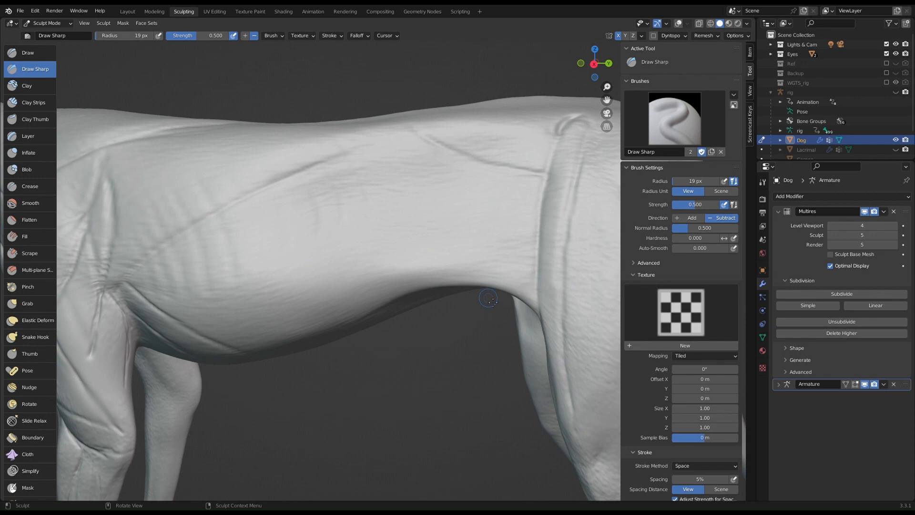
{"action": "middle_click_drag", "start_coordinate": [531, 213], "coordinate": [410, 202]}
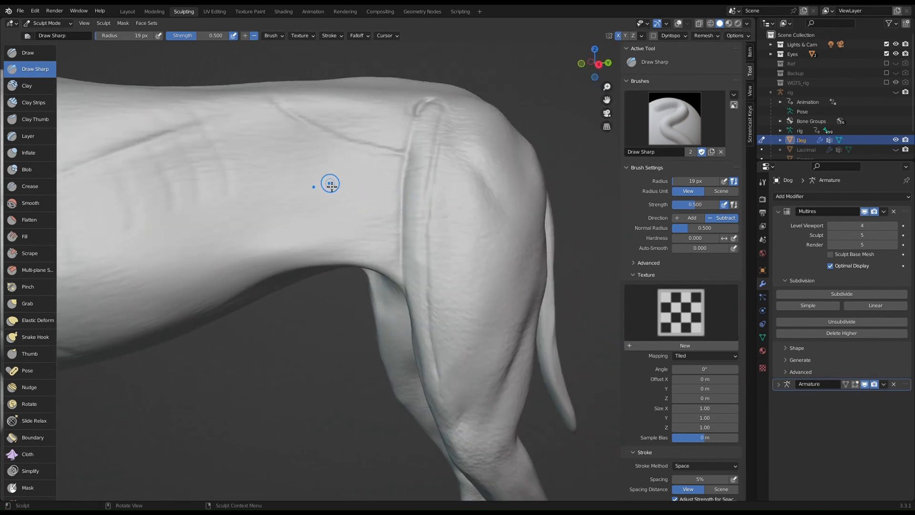
{"action": "mouse_move", "coordinate": [237, 193]}
{"action": "middle_mouse_down"}
{"action": "mouse_move", "coordinate": [221, 198]}
{"action": "mouse_move", "coordinate": [240, 185]}
{"action": "middle_mouse_up"}
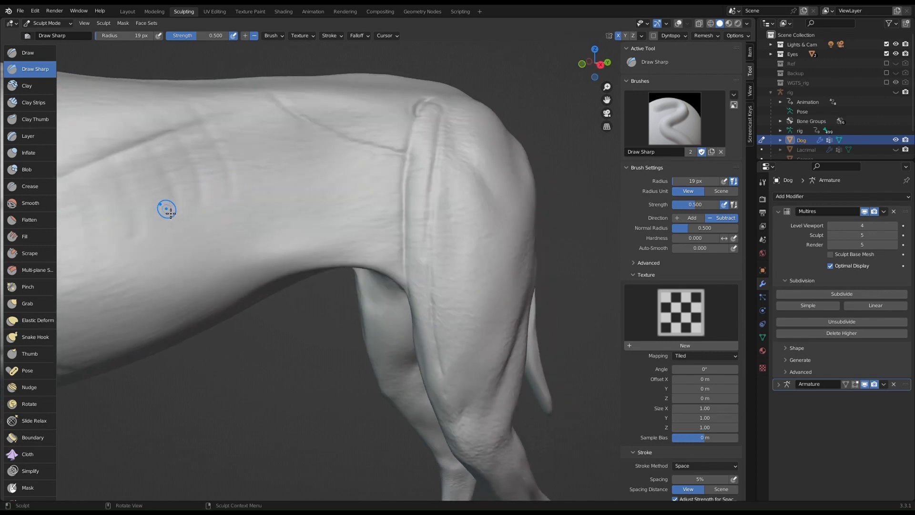
Step: Carve a horizontal crease across the flank and a curved one below it along the lower edge of the ribcage
{"action": "left_click_drag", "start_coordinate": [168, 209], "coordinate": [302, 223]}
{"action": "left_click_drag", "start_coordinate": [140, 233], "coordinate": [125, 235]}
{"action": "mouse_move", "coordinate": [259, 261]}
{"action": "left_mouse_down"}
{"action": "mouse_move", "coordinate": [119, 269]}
{"action": "mouse_move", "coordinate": [187, 288]}
{"action": "mouse_move", "coordinate": [257, 274]}
{"action": "left_mouse_up"}
{"action": "middle_click_drag", "start_coordinate": [377, 239], "coordinate": [450, 215]}
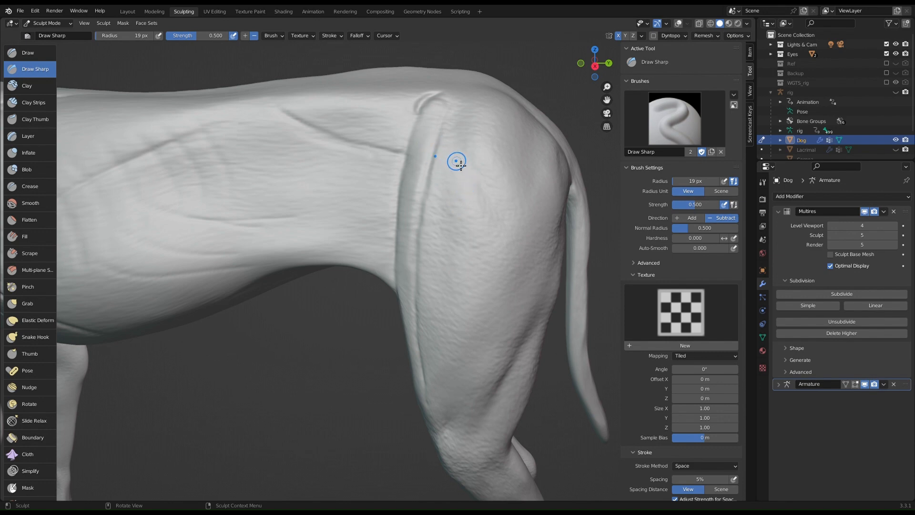
Step: Carve curved creases running from below the hip point down and back across the upper thigh
{"action": "left_click_drag", "start_coordinate": [465, 158], "coordinate": [458, 120]}
{"action": "left_click_drag", "start_coordinate": [493, 207], "coordinate": [448, 139]}
{"action": "left_click_drag", "start_coordinate": [451, 216], "coordinate": [451, 122]}
{"action": "left_click_drag", "start_coordinate": [475, 239], "coordinate": [472, 236]}
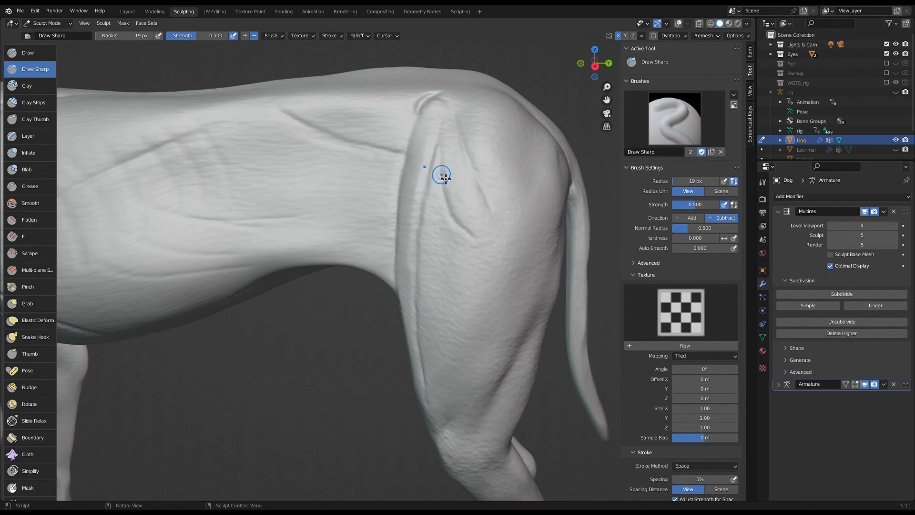
{"action": "left_click_drag", "start_coordinate": [442, 174], "coordinate": [464, 222]}
{"action": "mouse_move", "coordinate": [481, 167]}
{"action": "middle_mouse_down"}
{"action": "mouse_move", "coordinate": [473, 157]}
{"action": "mouse_move", "coordinate": [486, 151]}
{"action": "mouse_move", "coordinate": [474, 155]}
{"action": "mouse_move", "coordinate": [470, 123]}
{"action": "middle_mouse_up"}
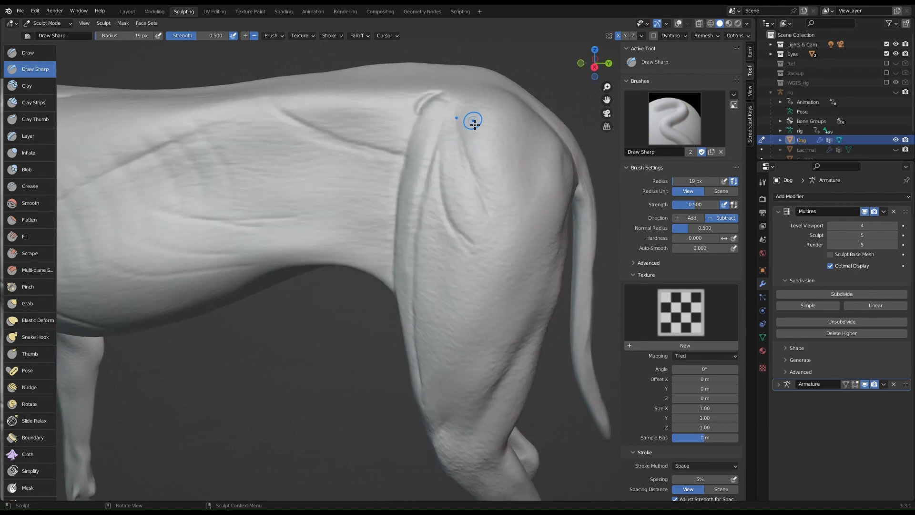
Step: Carve a crease down the rump from near the tail base to meet the front crease in a V on the upper thigh
{"action": "left_click_drag", "start_coordinate": [536, 116], "coordinate": [534, 138]}
{"action": "left_click_drag", "start_coordinate": [534, 127], "coordinate": [518, 217]}
{"action": "left_click_drag", "start_coordinate": [527, 161], "coordinate": [512, 229]}
{"action": "left_click_drag", "start_coordinate": [483, 186], "coordinate": [510, 233]}
{"action": "mouse_move", "coordinate": [476, 153]}
{"action": "middle_mouse_down"}
{"action": "mouse_move", "coordinate": [486, 146]}
{"action": "mouse_move", "coordinate": [478, 154]}
{"action": "middle_mouse_up"}
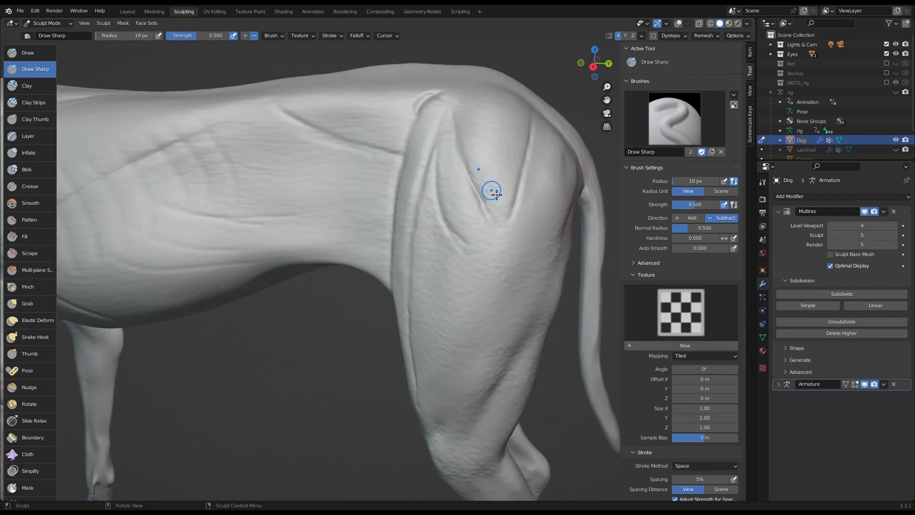
{"action": "left_click_drag", "start_coordinate": [519, 202], "coordinate": [497, 207]}
Step: Carve a short crease below the V on the upper thigh, linking the lower ends of the creases
{"action": "middle_click_drag", "start_coordinate": [498, 189], "coordinate": [511, 127], "text": "shift"}
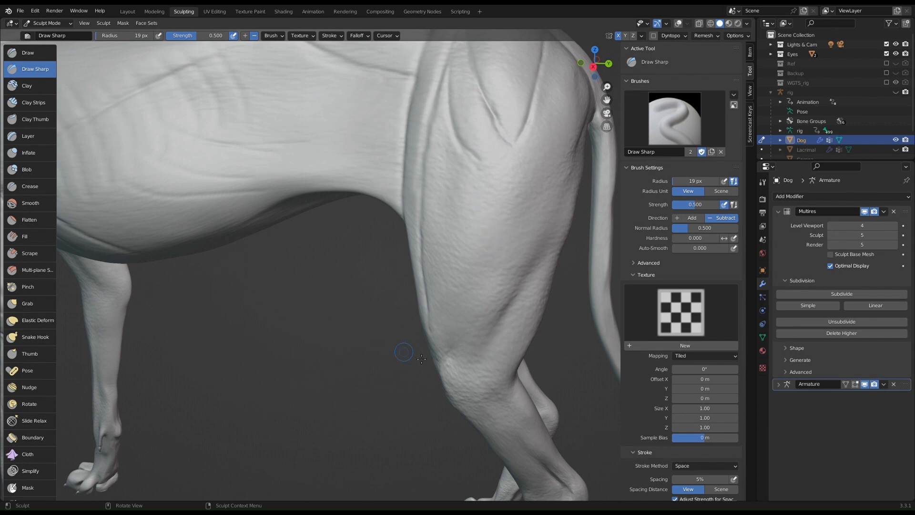
{"action": "middle_click_drag", "start_coordinate": [421, 358], "coordinate": [494, 312]}
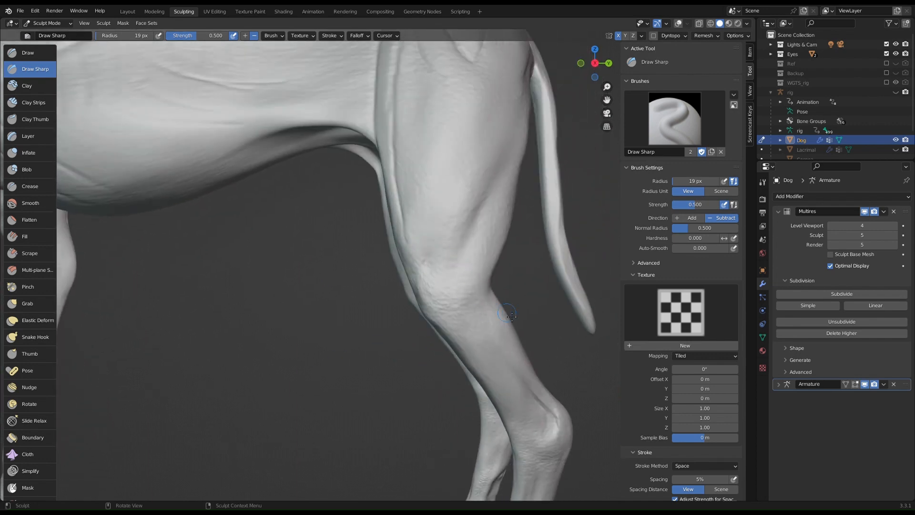
{"action": "middle_click_drag", "start_coordinate": [484, 231], "coordinate": [445, 288]}
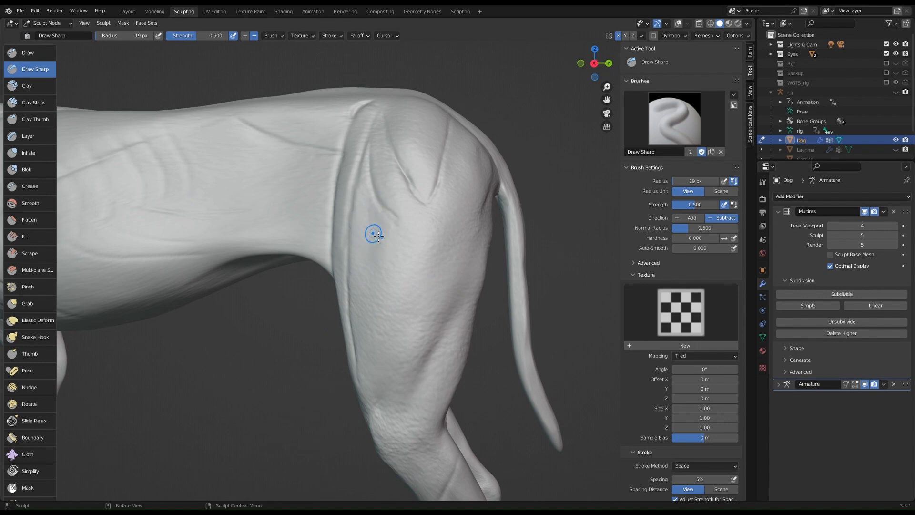
{"action": "mouse_move", "coordinate": [375, 196]}
{"action": "left_mouse_down"}
{"action": "mouse_move", "coordinate": [412, 232]}
{"action": "mouse_move", "coordinate": [432, 212]}
{"action": "left_mouse_up"}
{"action": "middle_click_drag", "start_coordinate": [407, 259], "coordinate": [404, 261]}
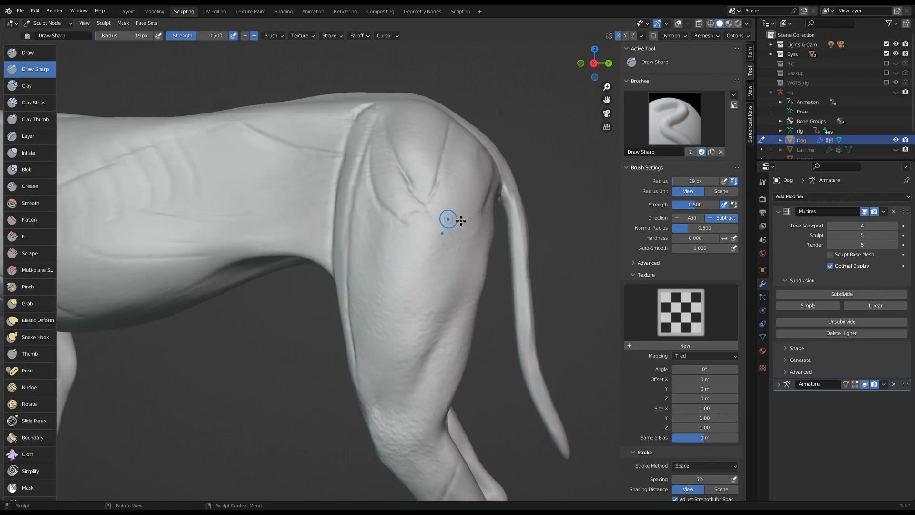
Step: Carve a long diagonal crease down the rear of the thigh toward the knee
{"action": "left_click_drag", "start_coordinate": [479, 253], "coordinate": [447, 346]}
{"action": "left_click_drag", "start_coordinate": [459, 310], "coordinate": [417, 403]}
{"action": "middle_click_drag", "start_coordinate": [415, 338], "coordinate": [435, 250], "text": "shift"}
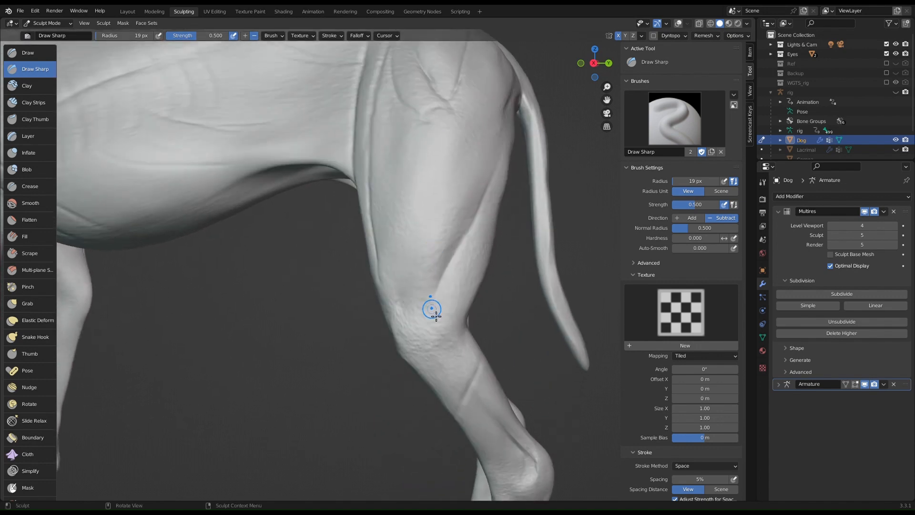
Step: Extend the rear thigh crease to the knee and carve short diagonal creases just below the knee joint
{"action": "mouse_move", "coordinate": [437, 302]}
{"action": "left_mouse_down"}
{"action": "mouse_move", "coordinate": [436, 313]}
{"action": "mouse_move", "coordinate": [452, 323]}
{"action": "left_mouse_up"}
{"action": "left_click_drag", "start_coordinate": [443, 368], "coordinate": [441, 372]}
{"action": "left_click_drag", "start_coordinate": [460, 328], "coordinate": [443, 364]}
{"action": "middle_click_drag", "start_coordinate": [462, 273], "coordinate": [439, 278]}
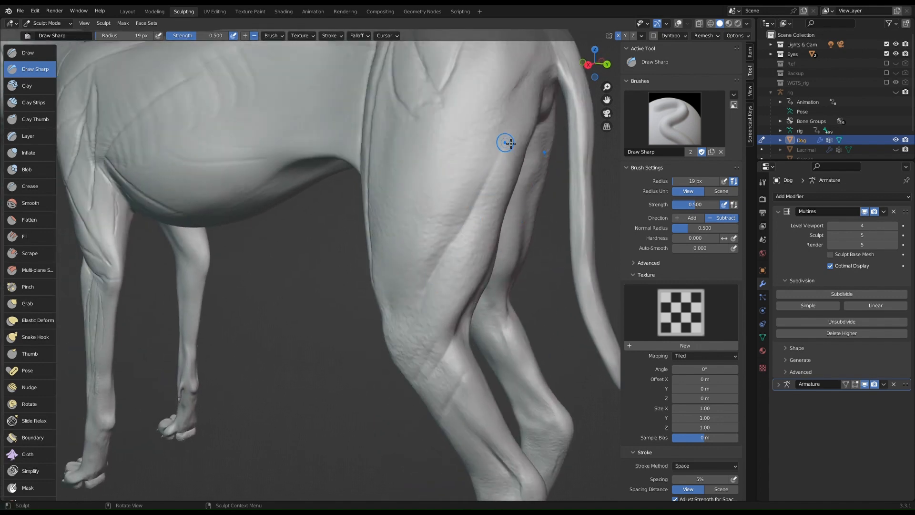
{"action": "middle_click_drag", "start_coordinate": [511, 143], "coordinate": [486, 189]}
{"action": "middle_click_drag", "start_coordinate": [437, 256], "coordinate": [423, 145]}
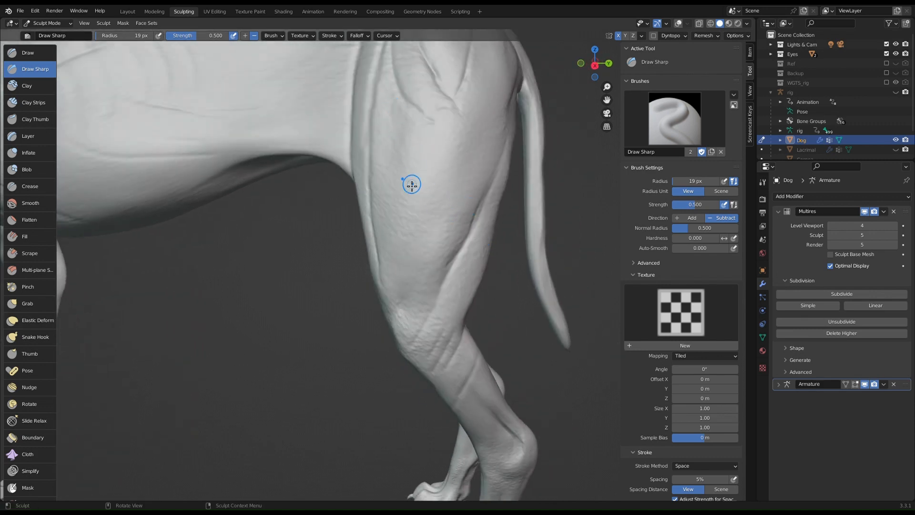
Step: Carve a rounded crease from below the ear around the back of the jaw and forward along the lower cheek
{"action": "mouse_move", "coordinate": [424, 201]}
{"action": "middle_mouse_down"}
{"action": "mouse_move", "coordinate": [443, 174]}
{"action": "mouse_move", "coordinate": [407, 166]}
{"action": "mouse_move", "coordinate": [455, 150]}
{"action": "mouse_move", "coordinate": [438, 171]}
{"action": "mouse_move", "coordinate": [531, 188]}
{"action": "mouse_move", "coordinate": [486, 155]}
{"action": "middle_mouse_up"}
{"action": "scroll", "coordinate": [411, 151], "scroll_direction": "down", "scroll_amount": 2}
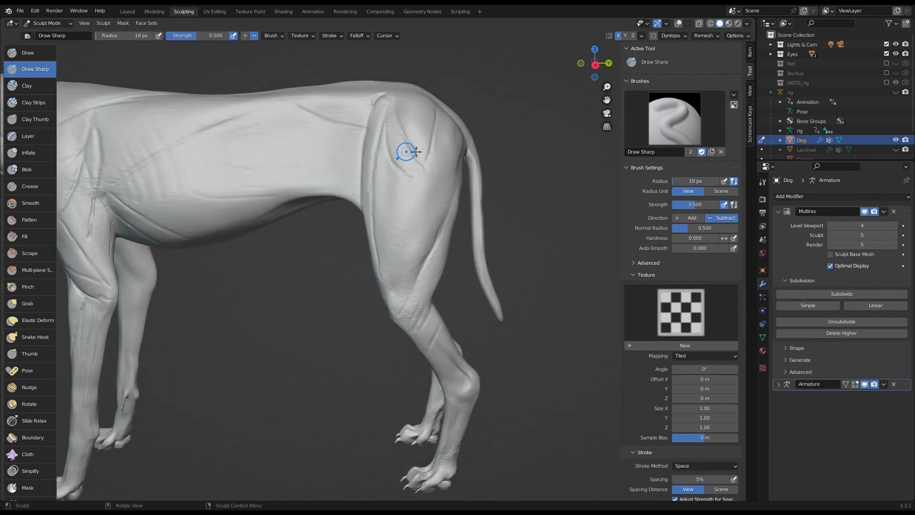
{"action": "middle_click_drag", "start_coordinate": [410, 151], "coordinate": [555, 186], "text": "shift"}
{"action": "middle_click_drag", "start_coordinate": [425, 186], "coordinate": [585, 208], "text": "shift"}
{"action": "middle_click_drag", "start_coordinate": [424, 195], "coordinate": [559, 210], "text": "shift"}
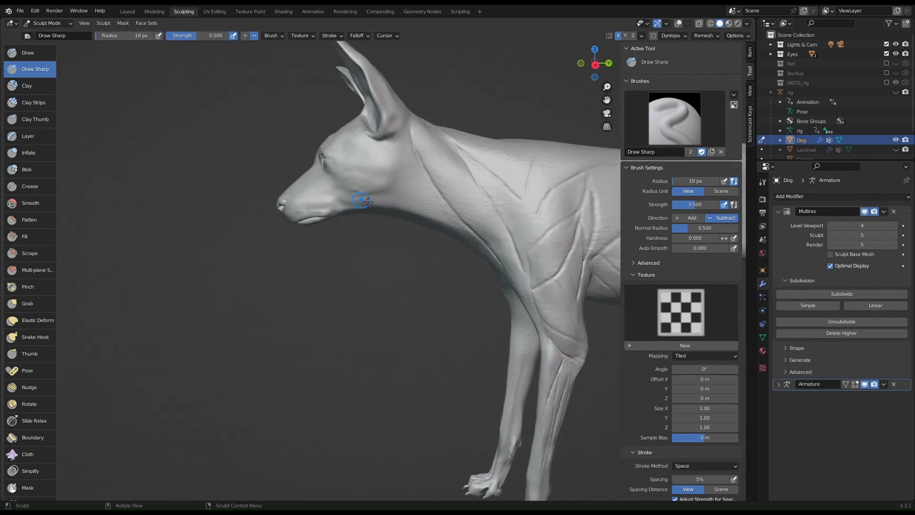
{"action": "middle_click_drag", "start_coordinate": [380, 147], "coordinate": [476, 121], "text": "ctrl"}
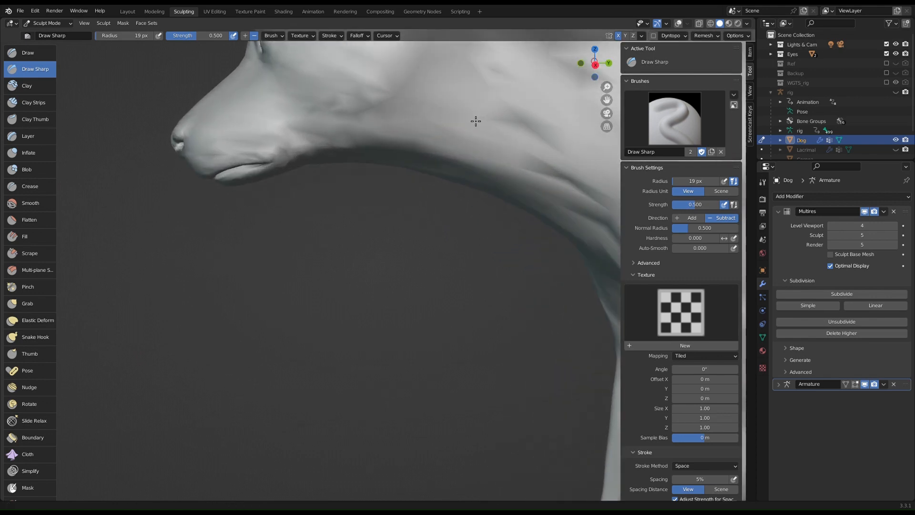
{"action": "middle_click_drag", "start_coordinate": [411, 98], "coordinate": [436, 185], "text": "shift"}
{"action": "left_click_drag", "start_coordinate": [467, 119], "coordinate": [462, 164]}
{"action": "left_click_drag", "start_coordinate": [466, 129], "coordinate": [454, 186]}
{"action": "mouse_move", "coordinate": [464, 141]}
{"action": "left_mouse_down"}
{"action": "mouse_move", "coordinate": [447, 196]}
{"action": "mouse_move", "coordinate": [393, 213]}
{"action": "left_mouse_up"}
{"action": "mouse_move", "coordinate": [428, 201]}
{"action": "left_mouse_down"}
{"action": "mouse_move", "coordinate": [361, 205]}
{"action": "mouse_move", "coordinate": [383, 213]}
{"action": "left_mouse_up"}
{"action": "left_click_drag", "start_coordinate": [455, 178], "coordinate": [443, 198]}
{"action": "left_click_drag", "start_coordinate": [411, 208], "coordinate": [366, 209]}
{"action": "left_click_drag", "start_coordinate": [382, 211], "coordinate": [334, 200]}
{"action": "mouse_move", "coordinate": [364, 194]}
{"action": "middle_mouse_down"}
{"action": "mouse_move", "coordinate": [403, 193]}
{"action": "mouse_move", "coordinate": [377, 192]}
{"action": "middle_mouse_up"}
{"action": "middle_click_drag", "start_coordinate": [321, 195], "coordinate": [361, 152], "text": "ctrl"}
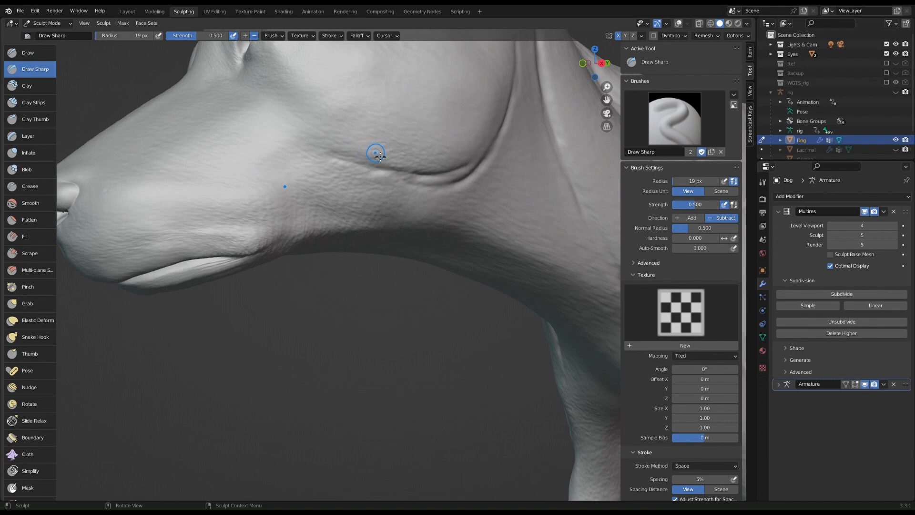
Step: Carve a long crease from behind the jaw down the side of the throat toward the chest
{"action": "mouse_move", "coordinate": [402, 141]}
{"action": "middle_mouse_down"}
{"action": "mouse_move", "coordinate": [405, 130]}
{"action": "mouse_move", "coordinate": [402, 218]}
{"action": "mouse_move", "coordinate": [402, 198]}
{"action": "middle_mouse_up"}
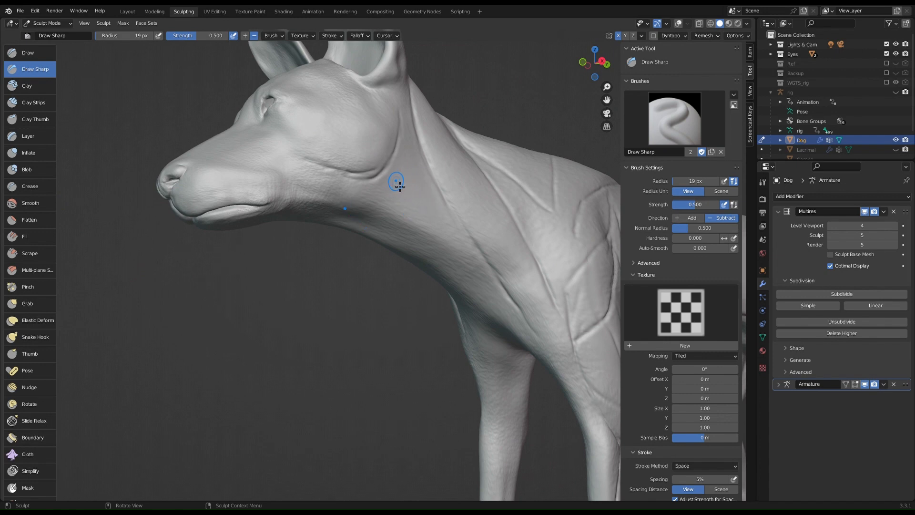
{"action": "middle_click_drag", "start_coordinate": [418, 214], "coordinate": [419, 215]}
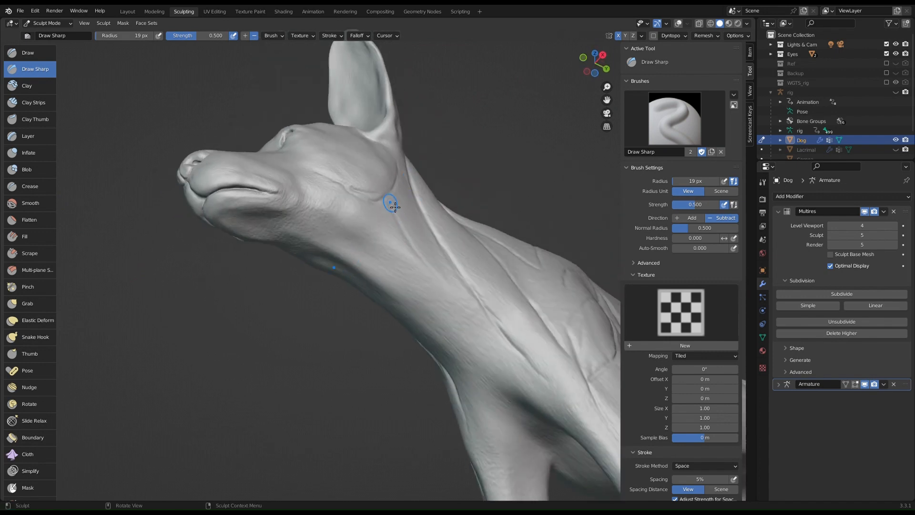
{"action": "left_click_drag", "start_coordinate": [394, 207], "coordinate": [478, 338]}
{"action": "left_click_drag", "start_coordinate": [415, 261], "coordinate": [482, 348]}
{"action": "mouse_move", "coordinate": [438, 285]}
{"action": "middle_mouse_down"}
{"action": "mouse_move", "coordinate": [434, 294]}
{"action": "mouse_move", "coordinate": [409, 289]}
{"action": "mouse_move", "coordinate": [382, 217]}
{"action": "middle_mouse_up"}
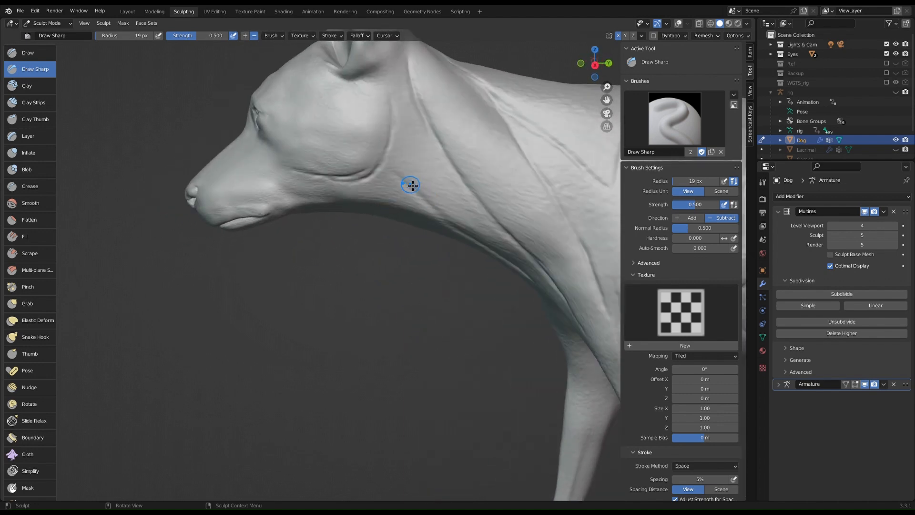
Step: Carve and soften fine lengthwise skin creases between the ears, with short curved folds where the ears meet the top of the head
{"action": "middle_click_drag", "start_coordinate": [413, 185], "coordinate": [439, 166]}
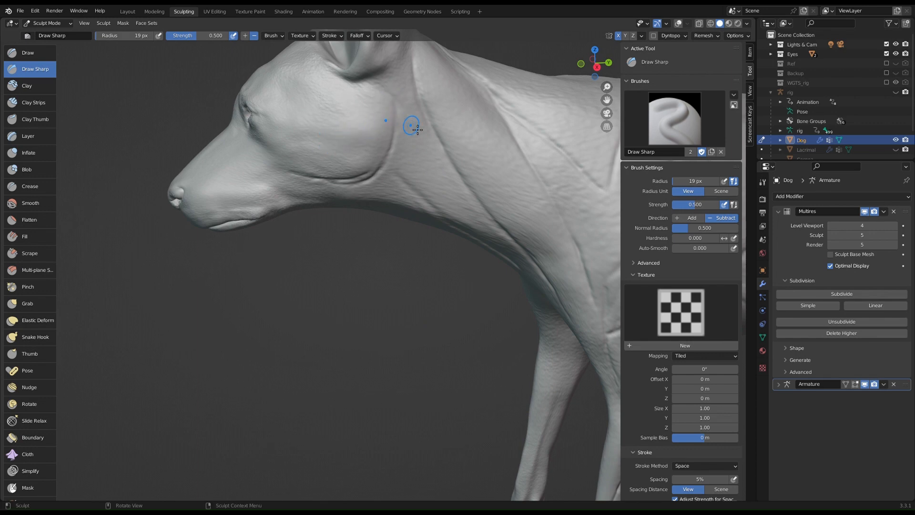
{"action": "middle_click_drag", "start_coordinate": [477, 126], "coordinate": [531, 104], "text": "ctrl"}
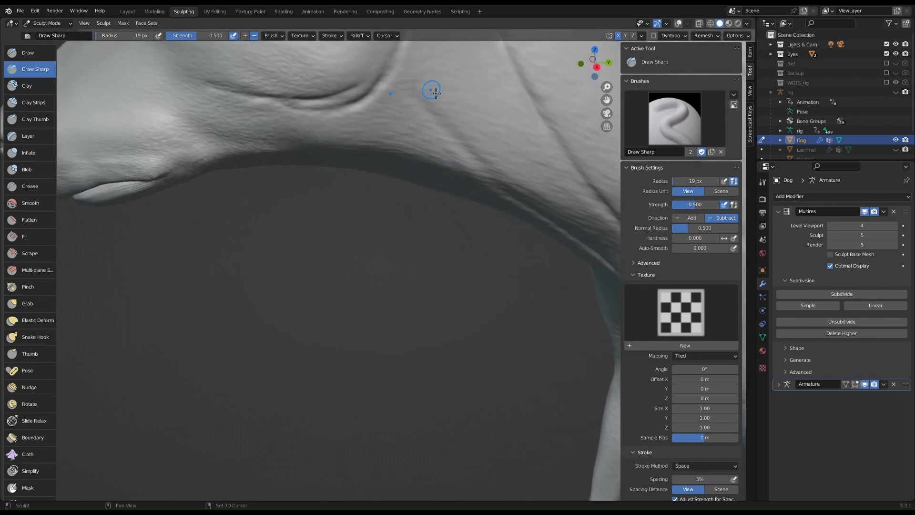
{"action": "middle_click_drag", "start_coordinate": [430, 91], "coordinate": [435, 146], "text": "shift"}
{"action": "middle_click_drag", "start_coordinate": [428, 106], "coordinate": [455, 288], "text": "shift"}
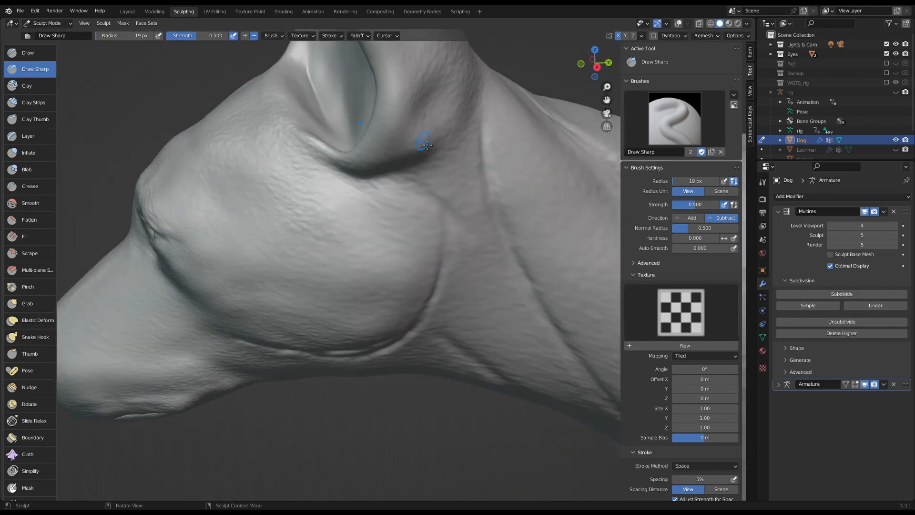
{"action": "mouse_move", "coordinate": [426, 144]}
{"action": "middle_mouse_down"}
{"action": "mouse_move", "coordinate": [465, 200]}
{"action": "mouse_move", "coordinate": [466, 143]}
{"action": "mouse_move", "coordinate": [374, 121]}
{"action": "mouse_move", "coordinate": [332, 123]}
{"action": "middle_mouse_up"}
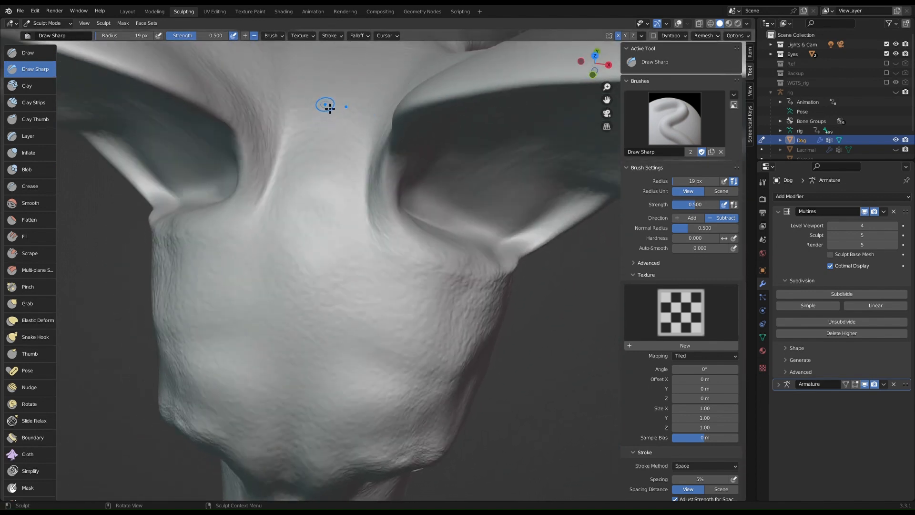
{"action": "middle_click_drag", "start_coordinate": [335, 98], "coordinate": [335, 131]}
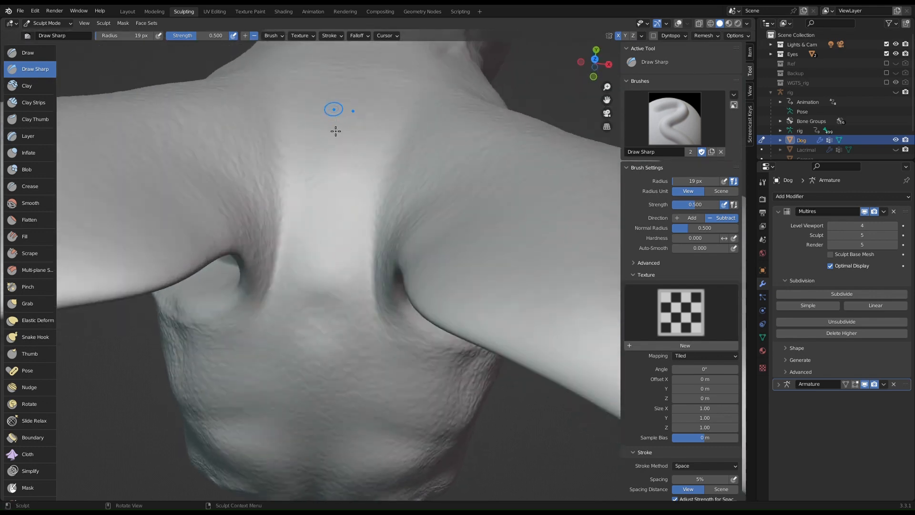
{"action": "mouse_move", "coordinate": [331, 257]}
{"action": "left_mouse_down", "text": "shift"}
{"action": "mouse_move", "coordinate": [344, 210]}
{"action": "mouse_move", "coordinate": [334, 199]}
{"action": "mouse_move", "coordinate": [339, 177]}
{"action": "left_mouse_up", "text": "shift"}
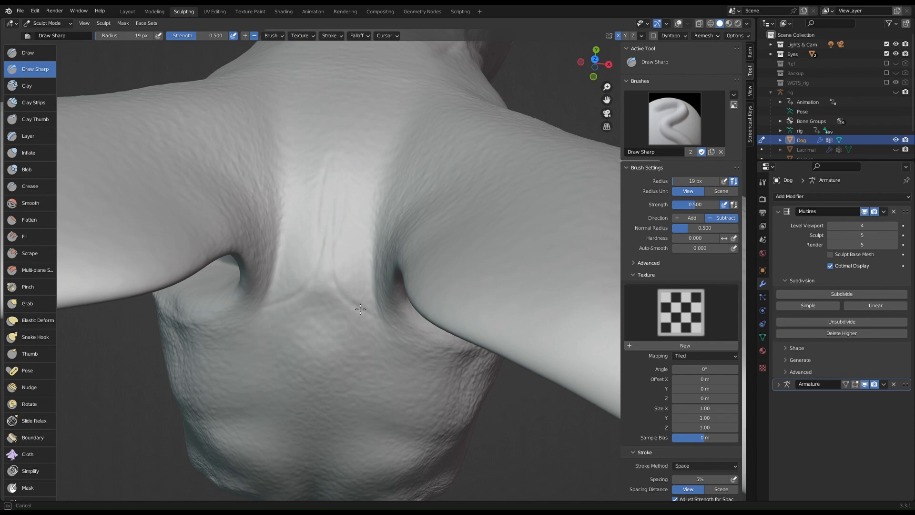
{"action": "middle_click_drag", "start_coordinate": [376, 313], "coordinate": [341, 189]}
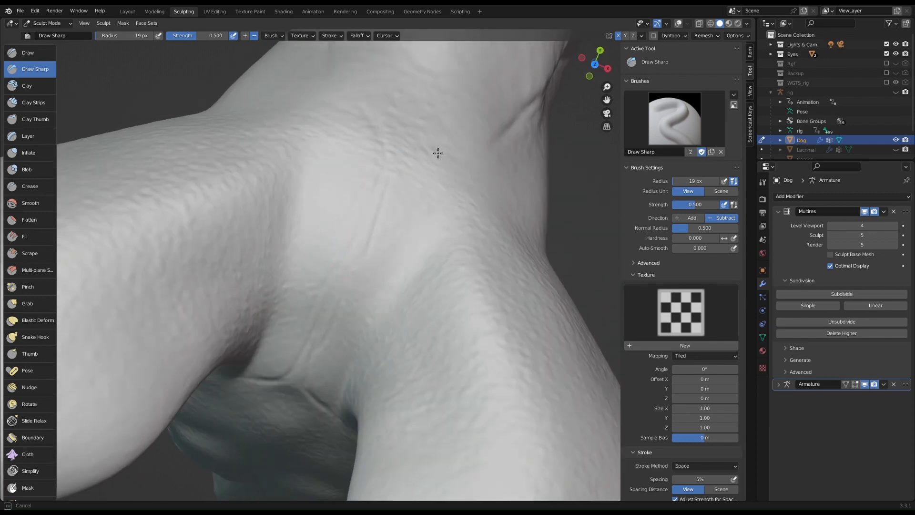
Step: Examine the sculpted creases and muscle lines on the dog's neck, torso, hindquarters and legs from the side
{"action": "scroll", "coordinate": [396, 151], "scroll_direction": "down", "scroll_amount": 4}
{"action": "middle_click_drag", "start_coordinate": [487, 155], "coordinate": [423, 135]}
{"action": "scroll", "coordinate": [423, 135], "scroll_direction": "down", "scroll_amount": 2}
{"action": "middle_click_drag", "start_coordinate": [423, 177], "coordinate": [442, 187]}
{"action": "scroll", "coordinate": [409, 147], "scroll_direction": "down", "scroll_amount": 3}
{"action": "middle_click_drag", "start_coordinate": [409, 147], "coordinate": [439, 160]}
{"action": "scroll", "coordinate": [496, 168], "scroll_direction": "up", "scroll_amount": 2}
{"action": "middle_click_drag", "start_coordinate": [496, 168], "coordinate": [312, 211], "text": "shift"}
{"action": "mouse_move", "coordinate": [443, 186]}
{"action": "middle_mouse_down", "text": "shift"}
{"action": "mouse_move", "coordinate": [336, 192]}
{"action": "mouse_move", "coordinate": [450, 195]}
{"action": "middle_mouse_up", "text": "shift"}
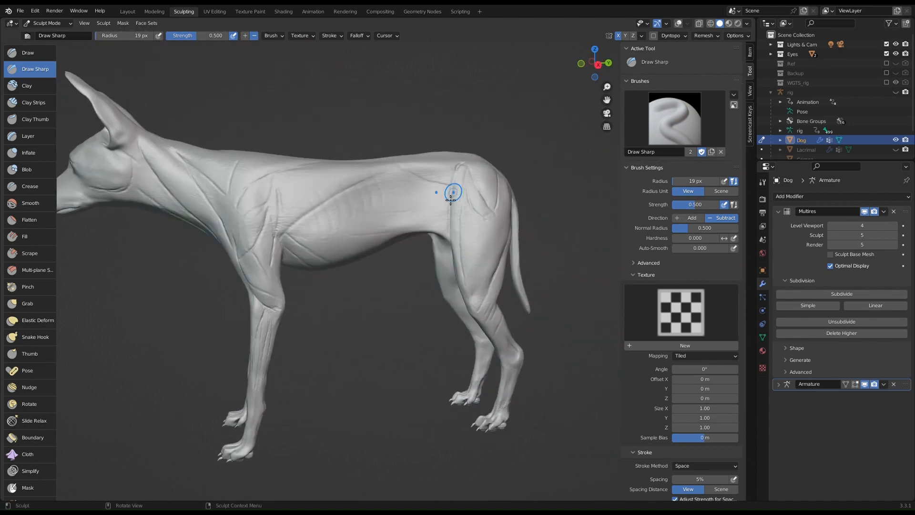
{"action": "middle_click_drag", "start_coordinate": [408, 219], "coordinate": [482, 172], "text": "shift"}
{"action": "middle_click_drag", "start_coordinate": [388, 267], "coordinate": [464, 154], "text": "shift"}
{"action": "mouse_move", "coordinate": [402, 180]}
{"action": "middle_mouse_down"}
{"action": "mouse_move", "coordinate": [443, 180]}
{"action": "mouse_move", "coordinate": [387, 177]}
{"action": "middle_mouse_up"}
{"action": "middle_click_drag", "start_coordinate": [419, 149], "coordinate": [341, 184], "text": "shift"}
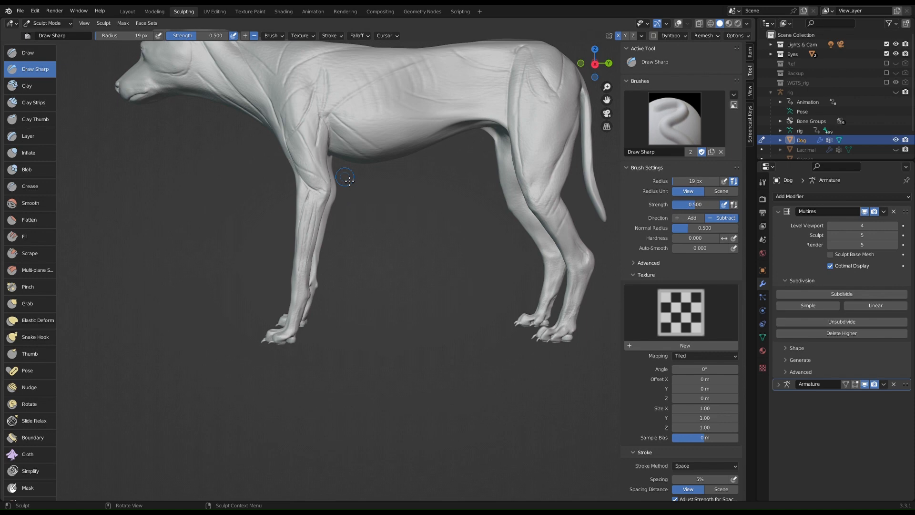
{"action": "middle_click_drag", "start_coordinate": [398, 126], "coordinate": [418, 125]}
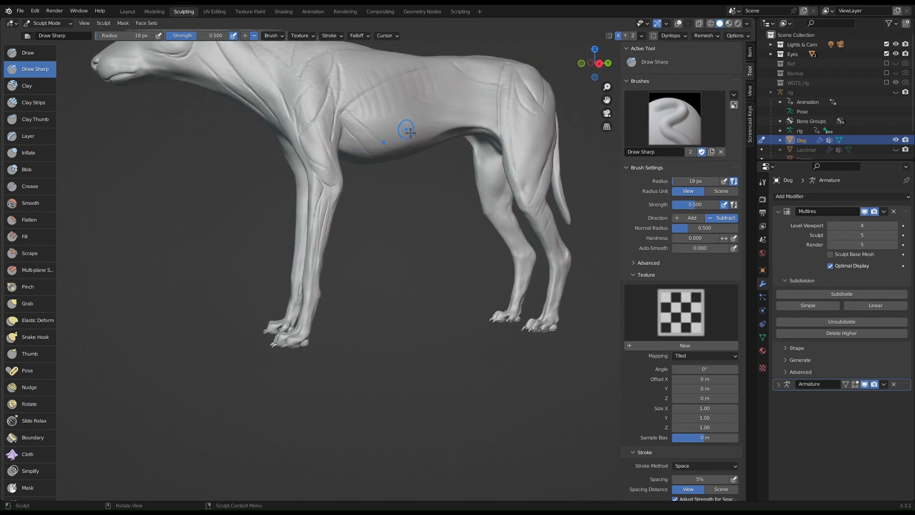